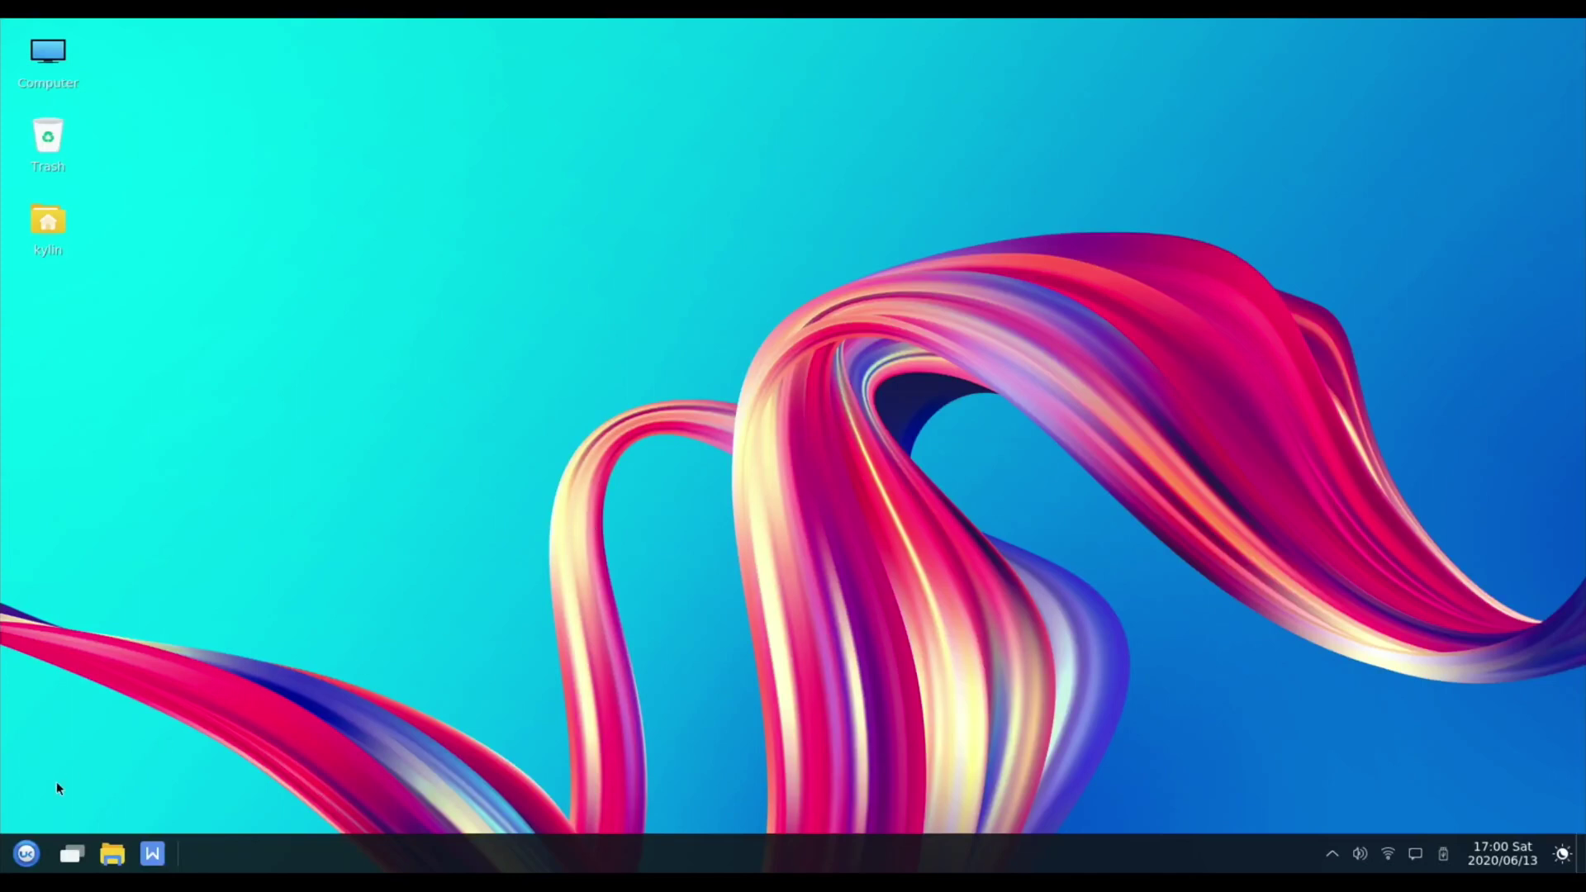
Open the application menu and scroll the app list between MATE Terminal and WPS Writer
click(25, 857)
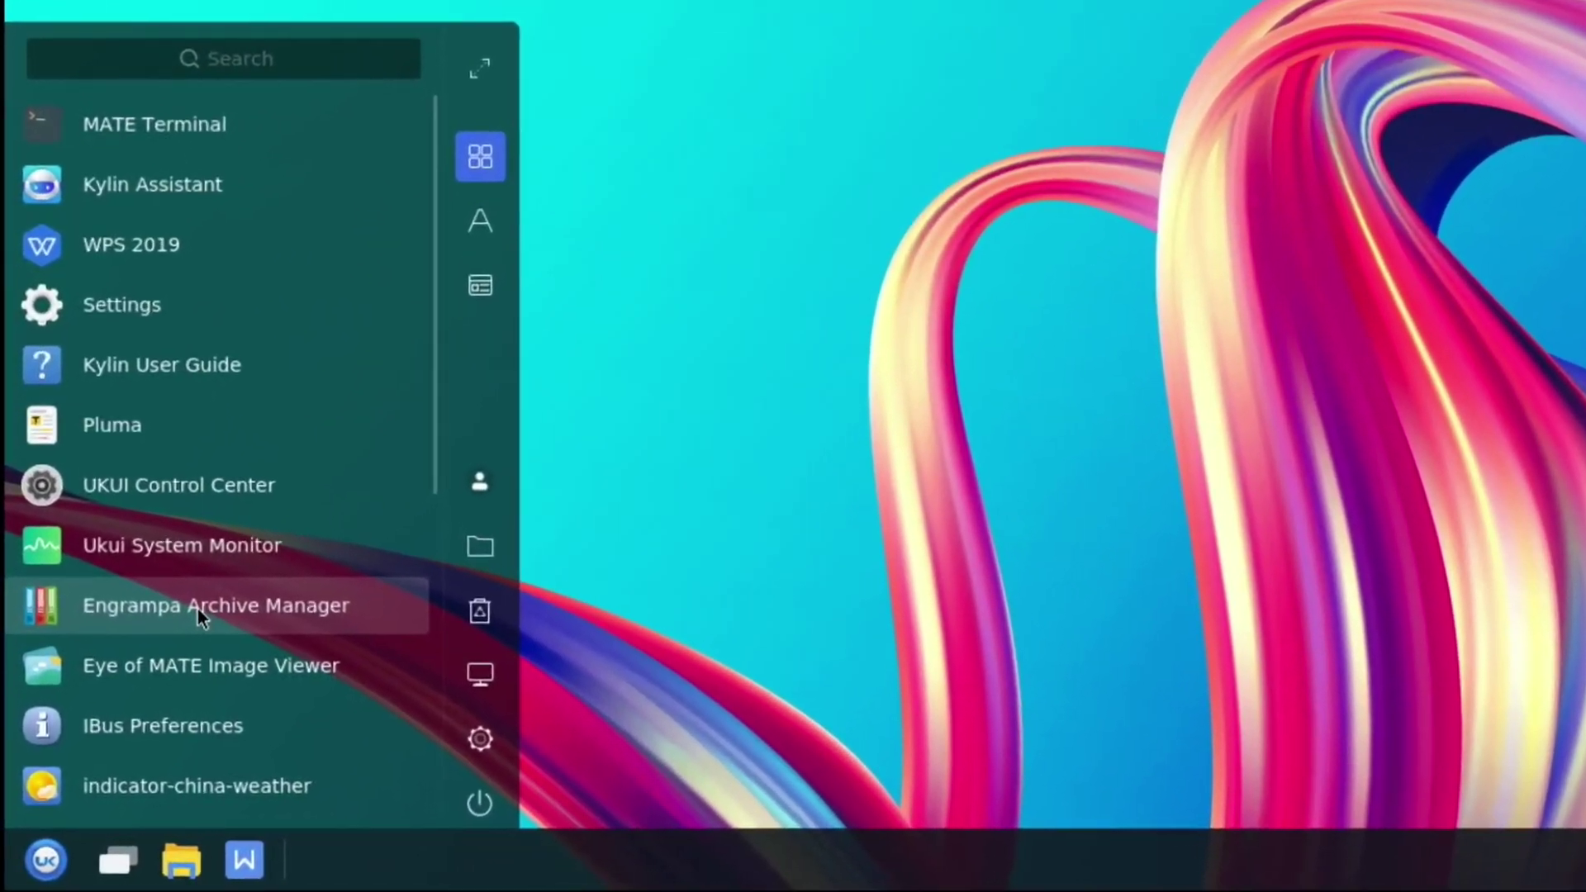
scroll(197, 608, down, 5)
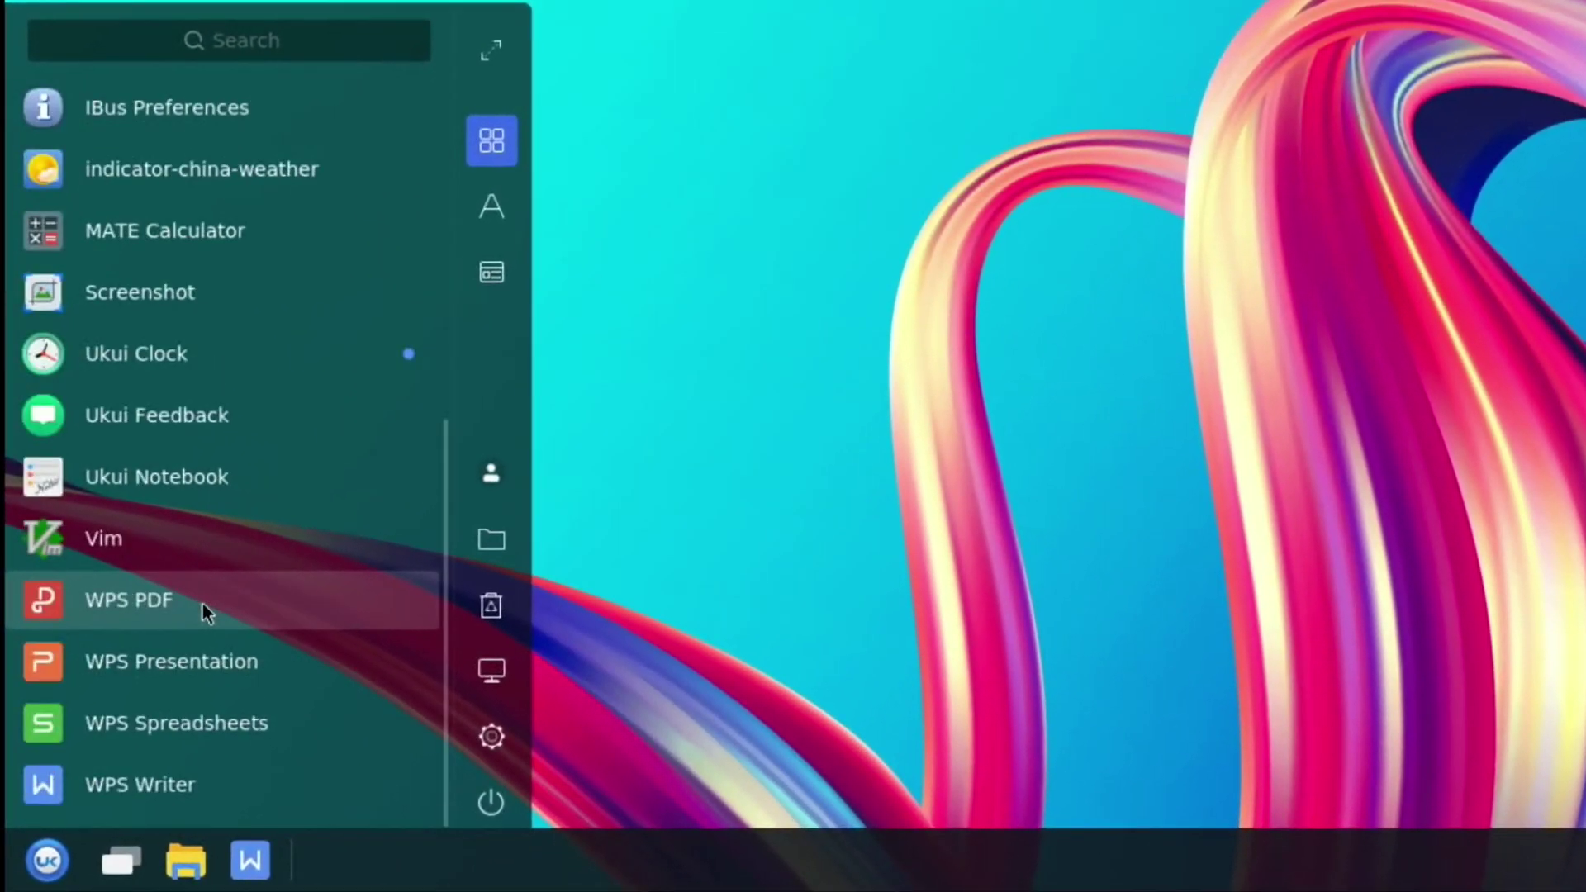
scroll(197, 609, up, 5)
scroll(196, 608, down, 5)
scroll(196, 609, up, 5)
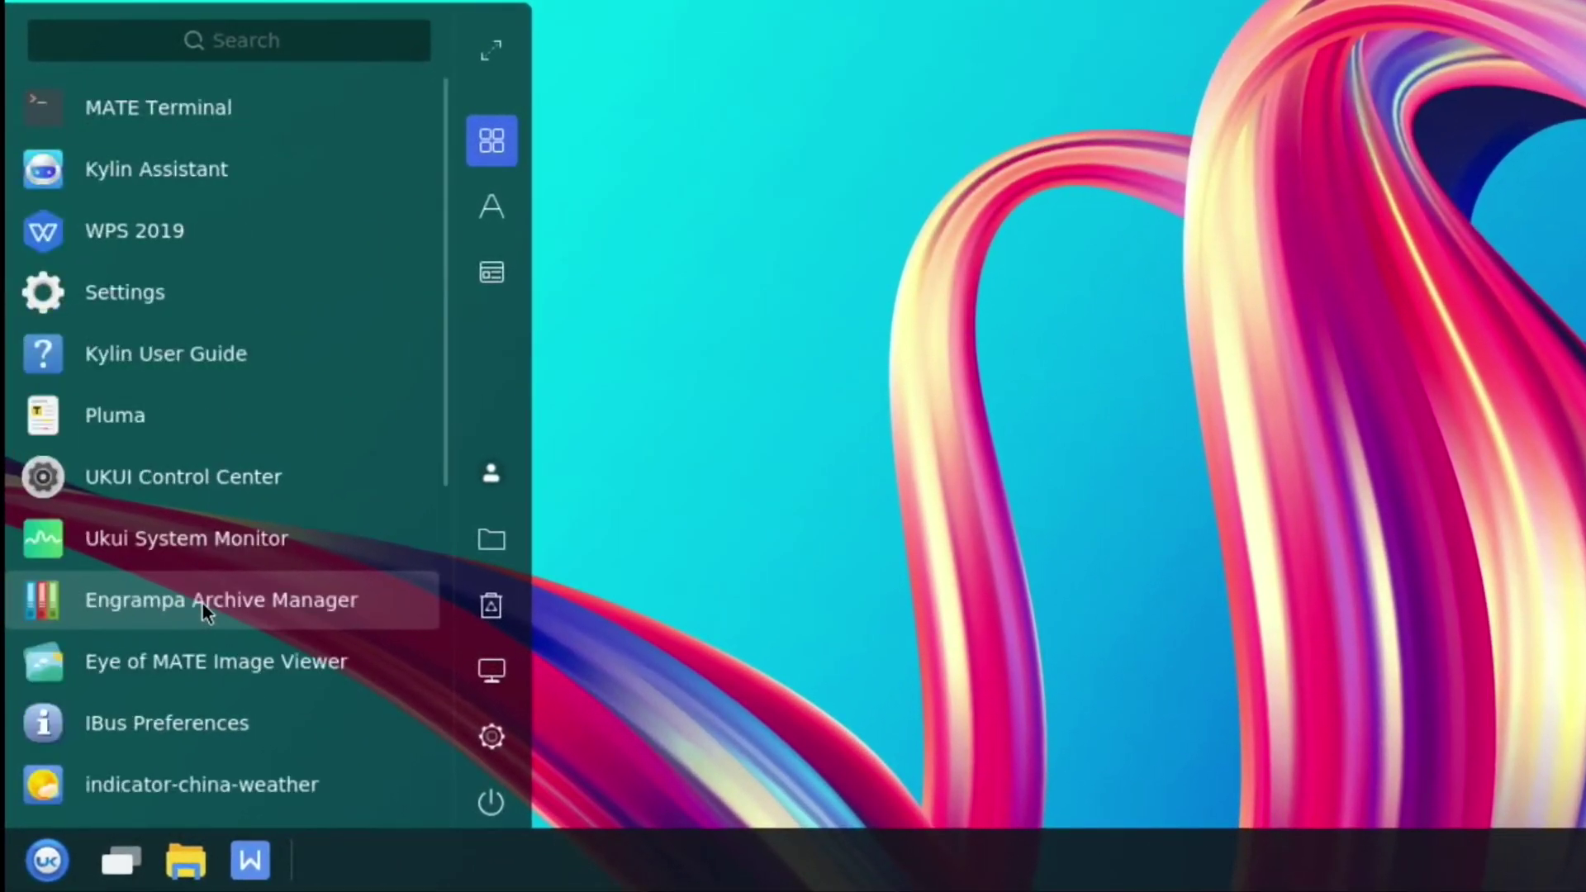
scroll(201, 602, down, 5)
scroll(202, 601, up, 5)
scroll(202, 602, down, 5)
scroll(202, 601, up, 5)
scroll(202, 602, down, 5)
scroll(202, 602, up, 5)
scroll(201, 601, down, 5)
scroll(202, 601, up, 5)
scroll(201, 601, down, 5)
scroll(202, 601, up, 5)
scroll(201, 602, down, 5)
scroll(202, 601, up, 5)
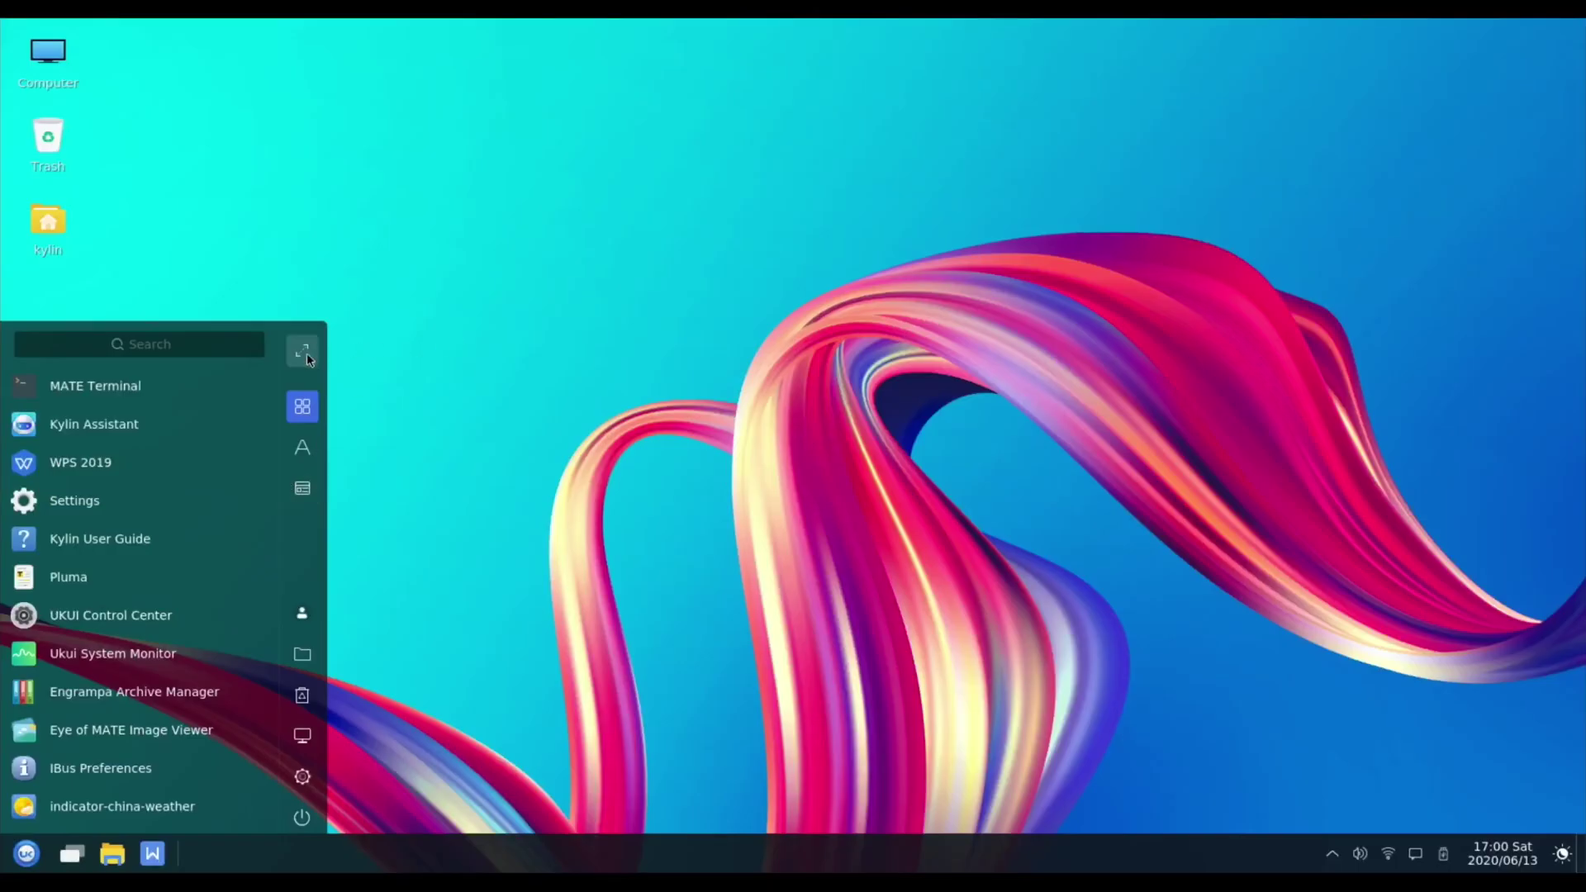
Expand the menu into the full-screen app grid and search for 'ter'
click(304, 353)
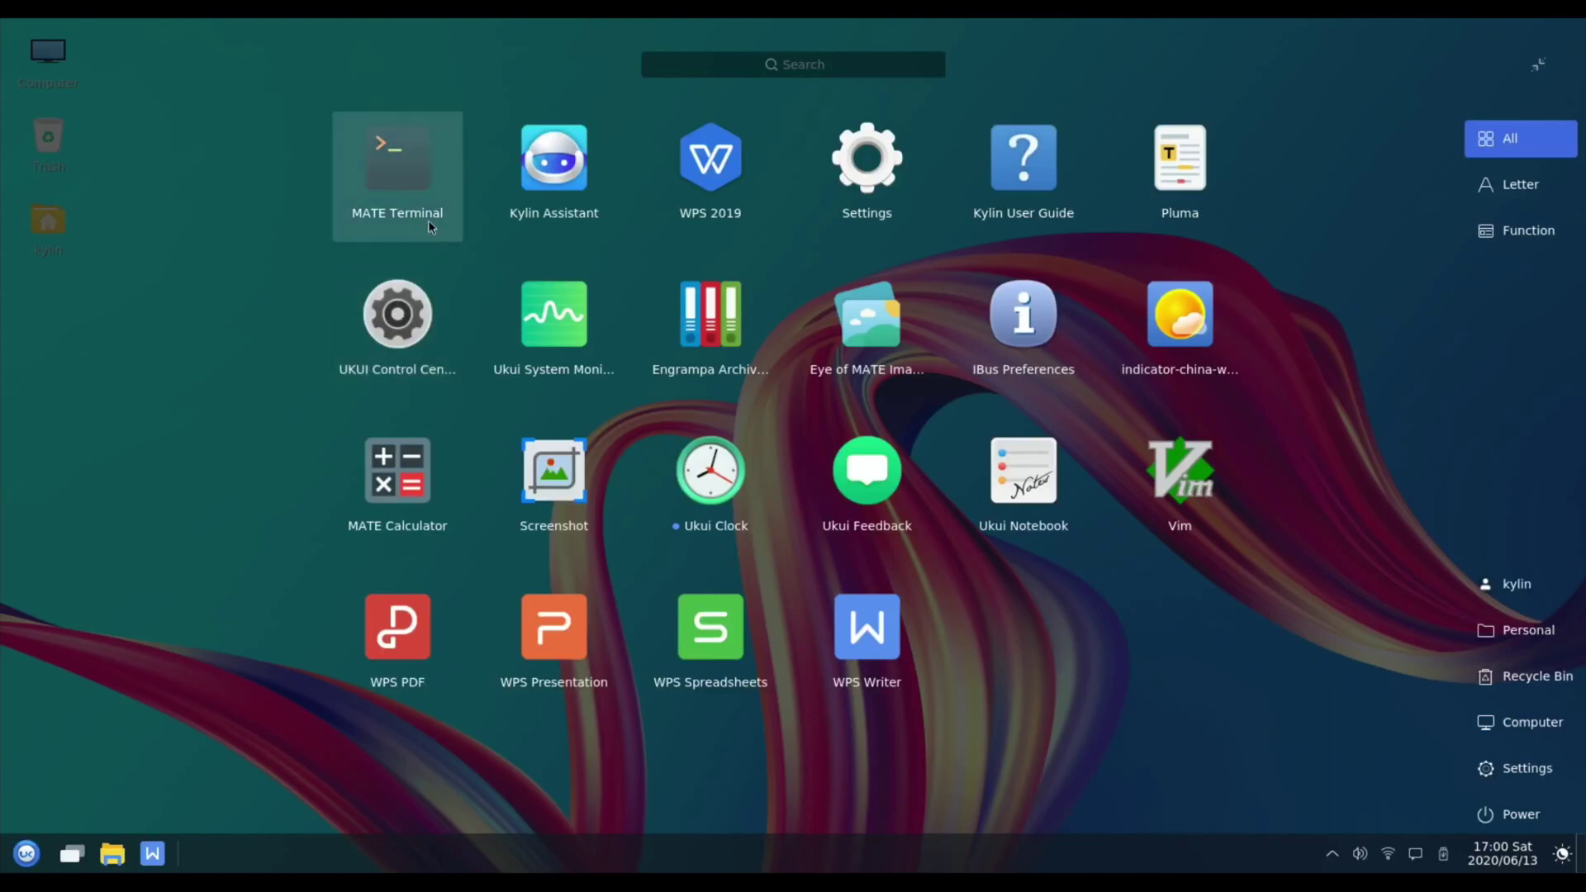
click(766, 65)
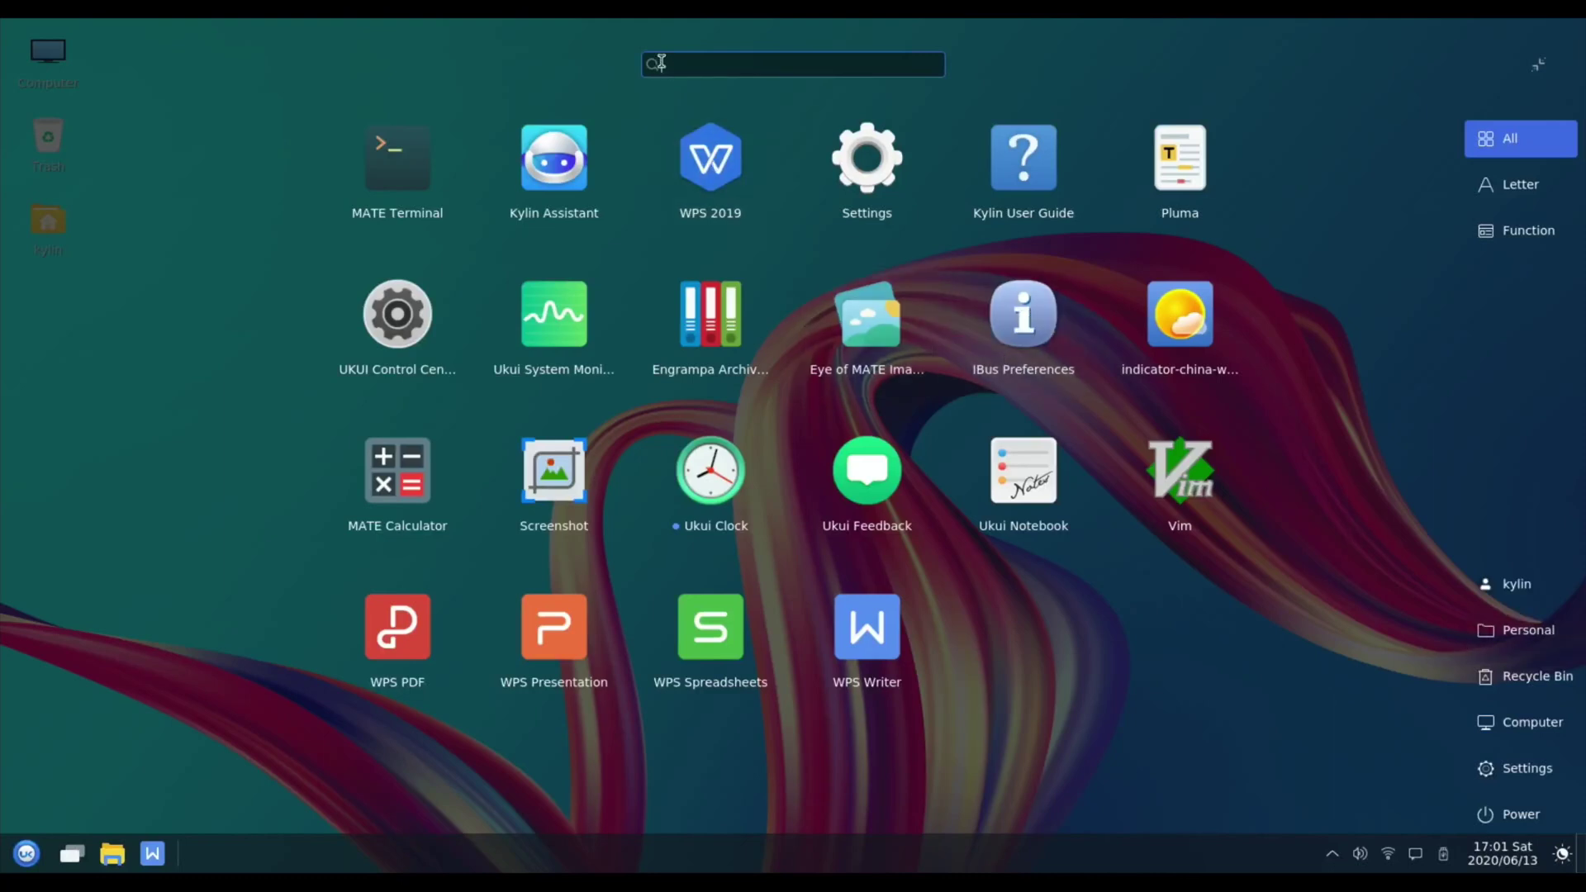
text(te)
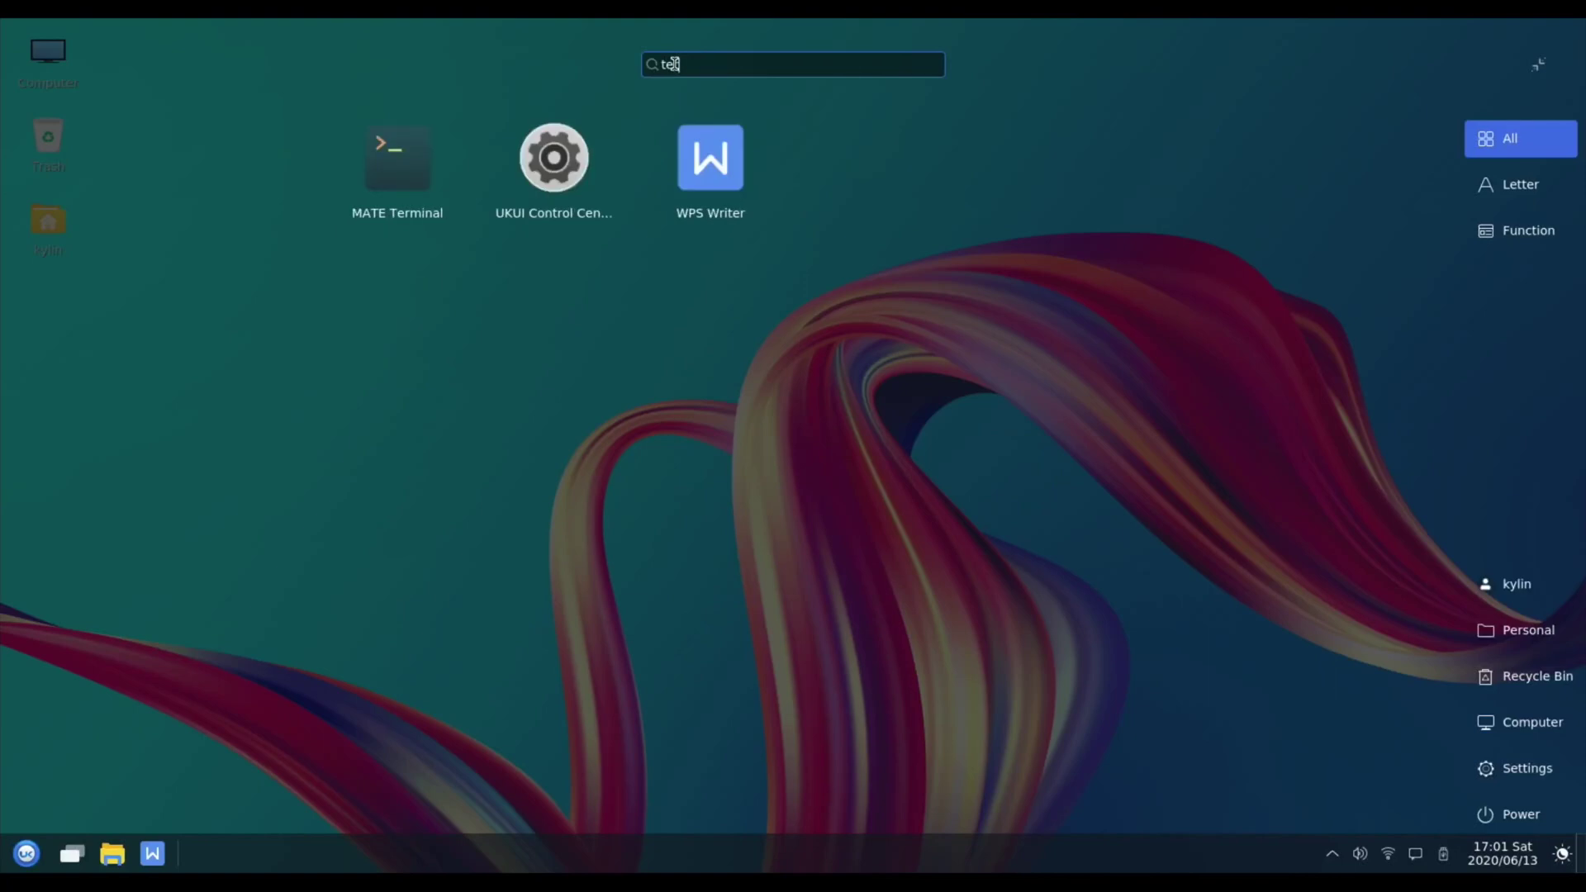
text(r)
Shrink the launcher, then preview the volume, Wi-Fi, clipboard and calendar tray panels
click(1538, 72)
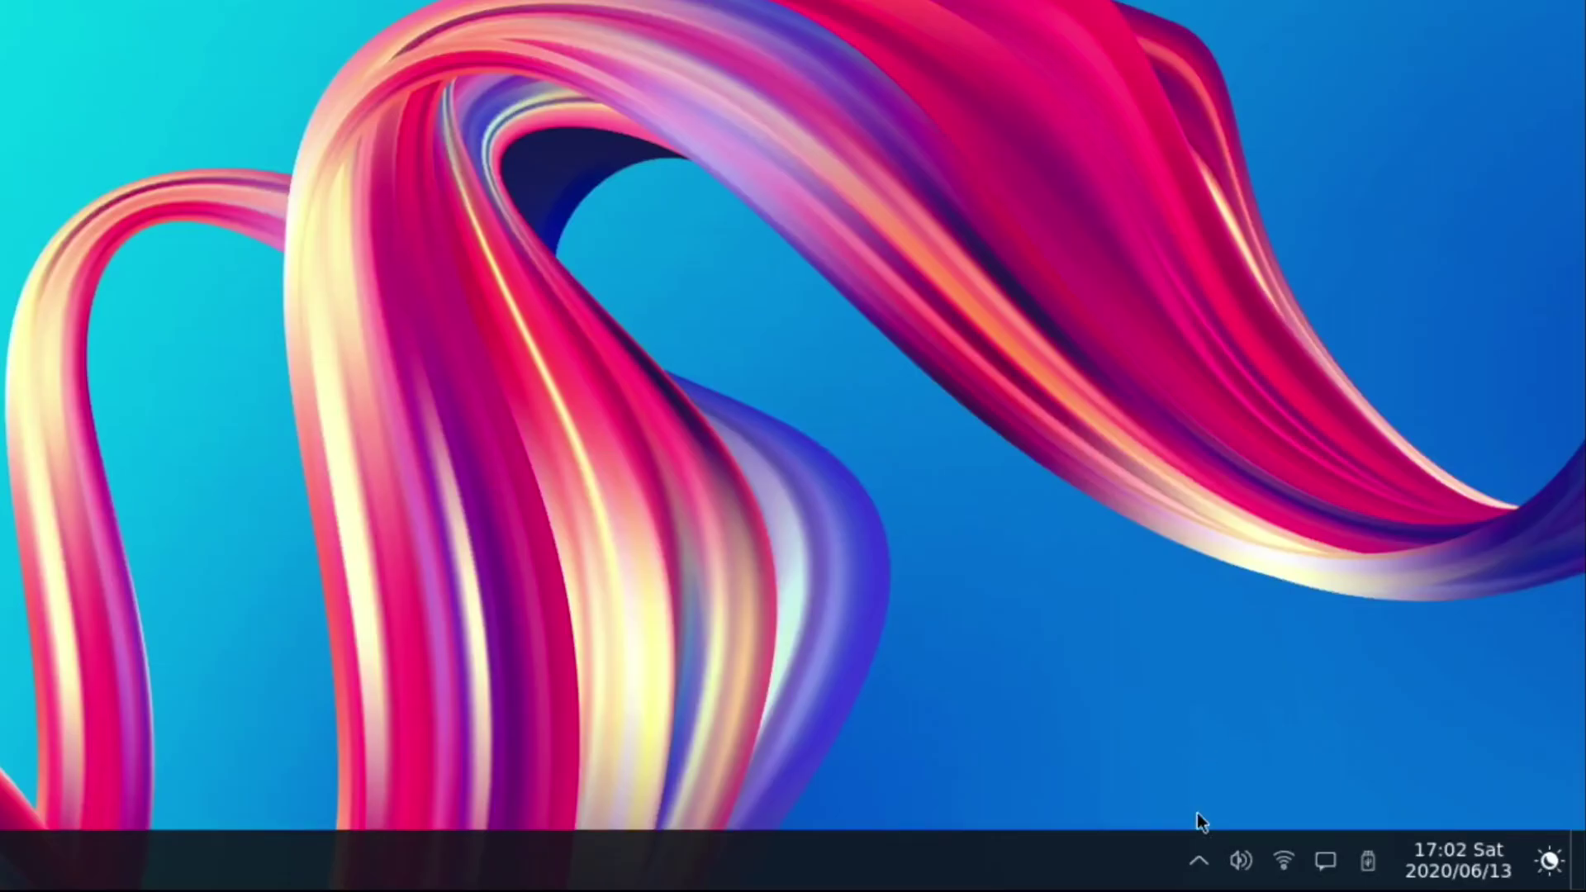
click(1198, 878)
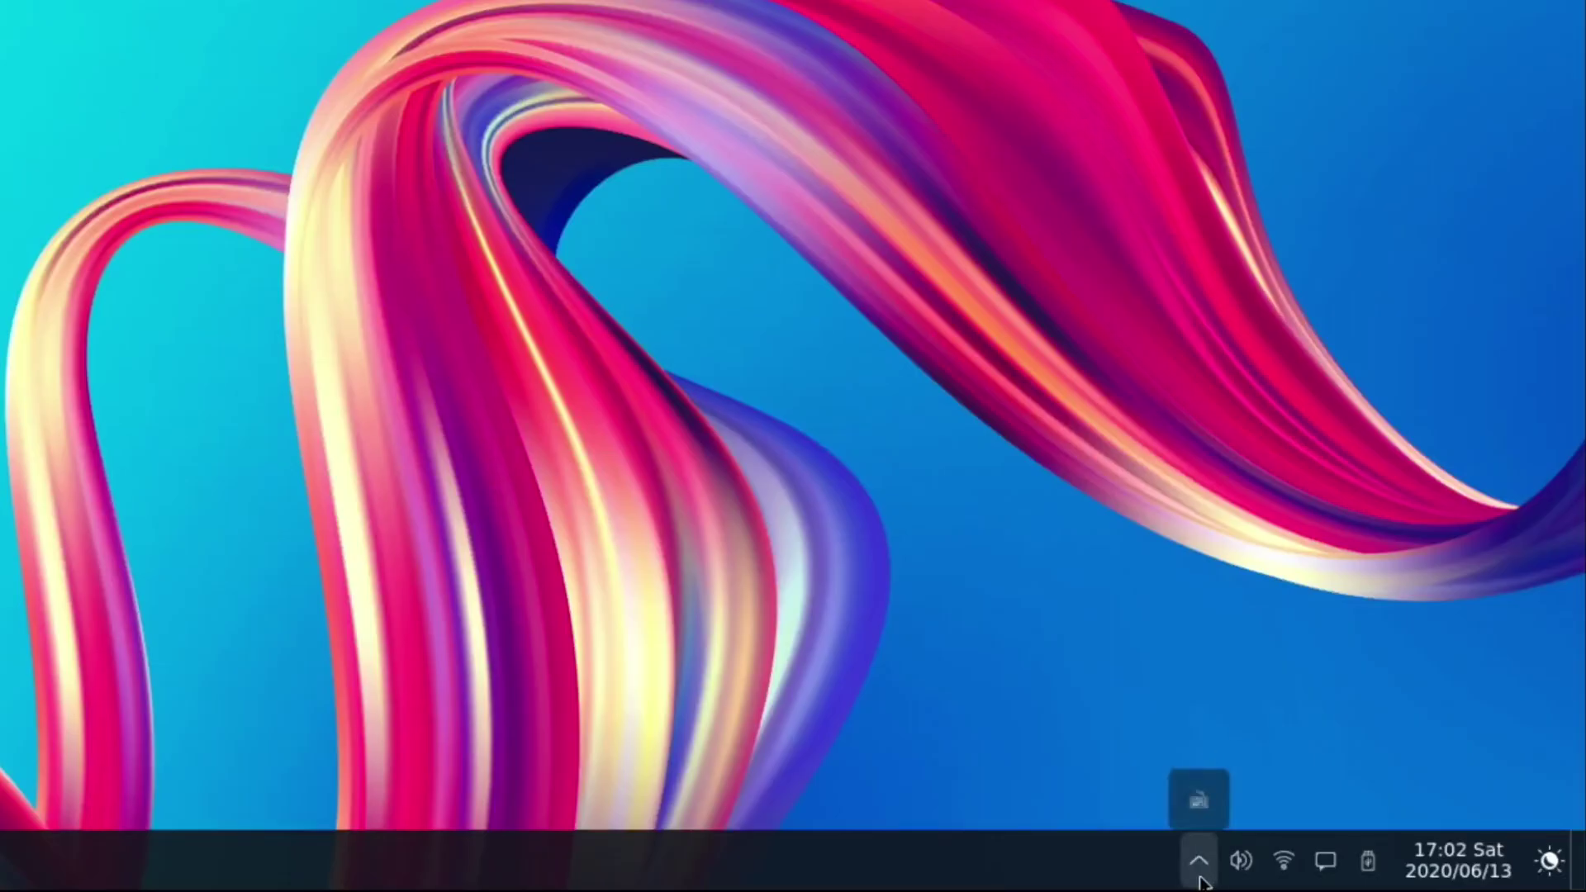
click(1241, 870)
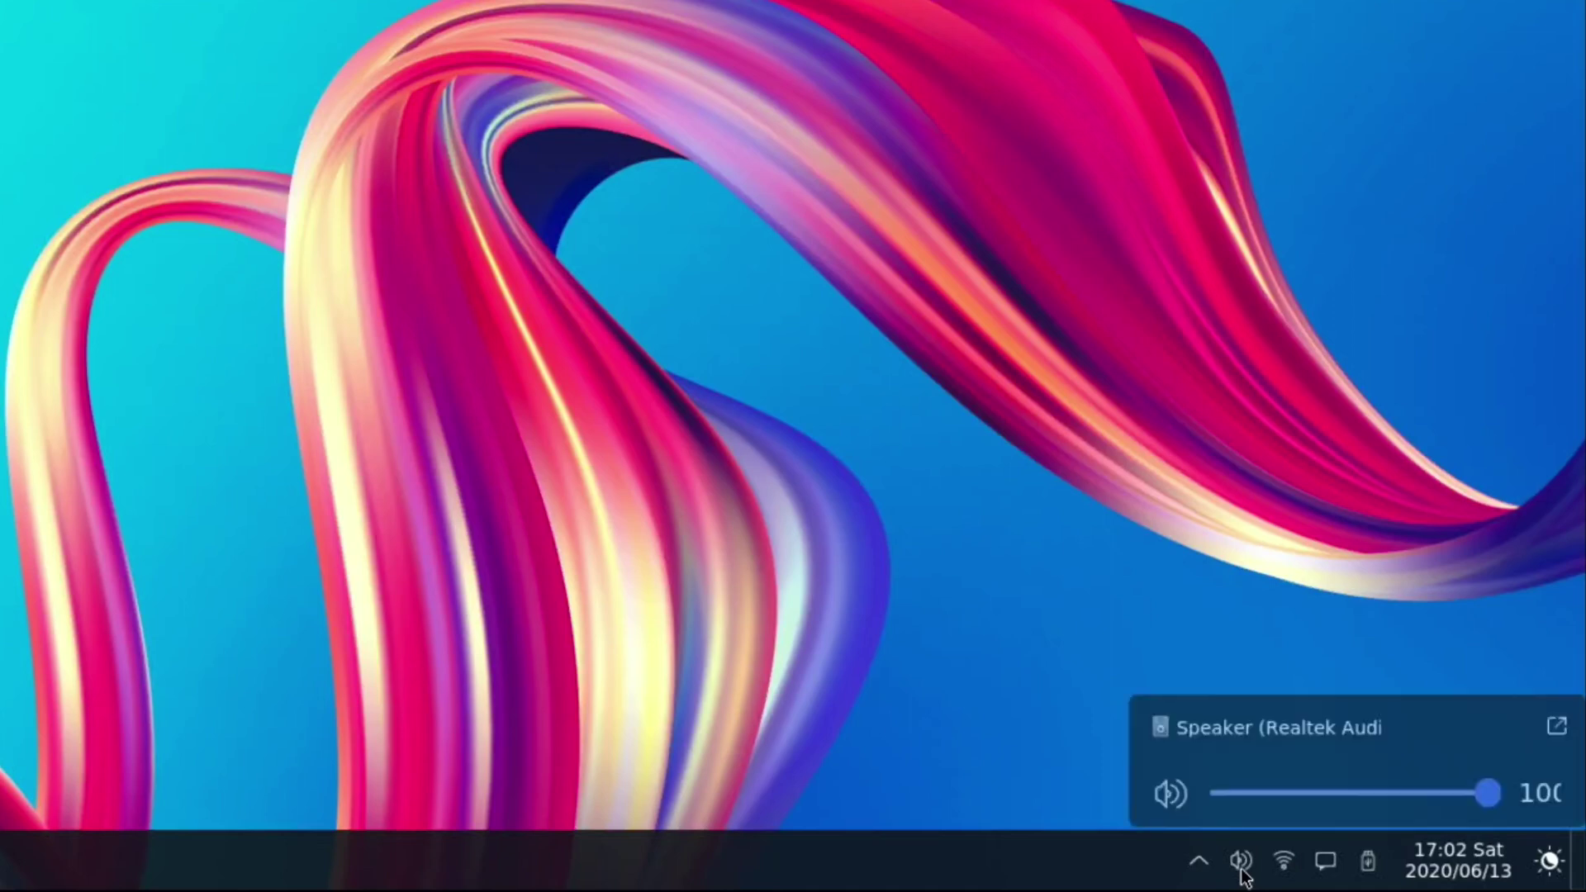
click(1286, 863)
click(1286, 865)
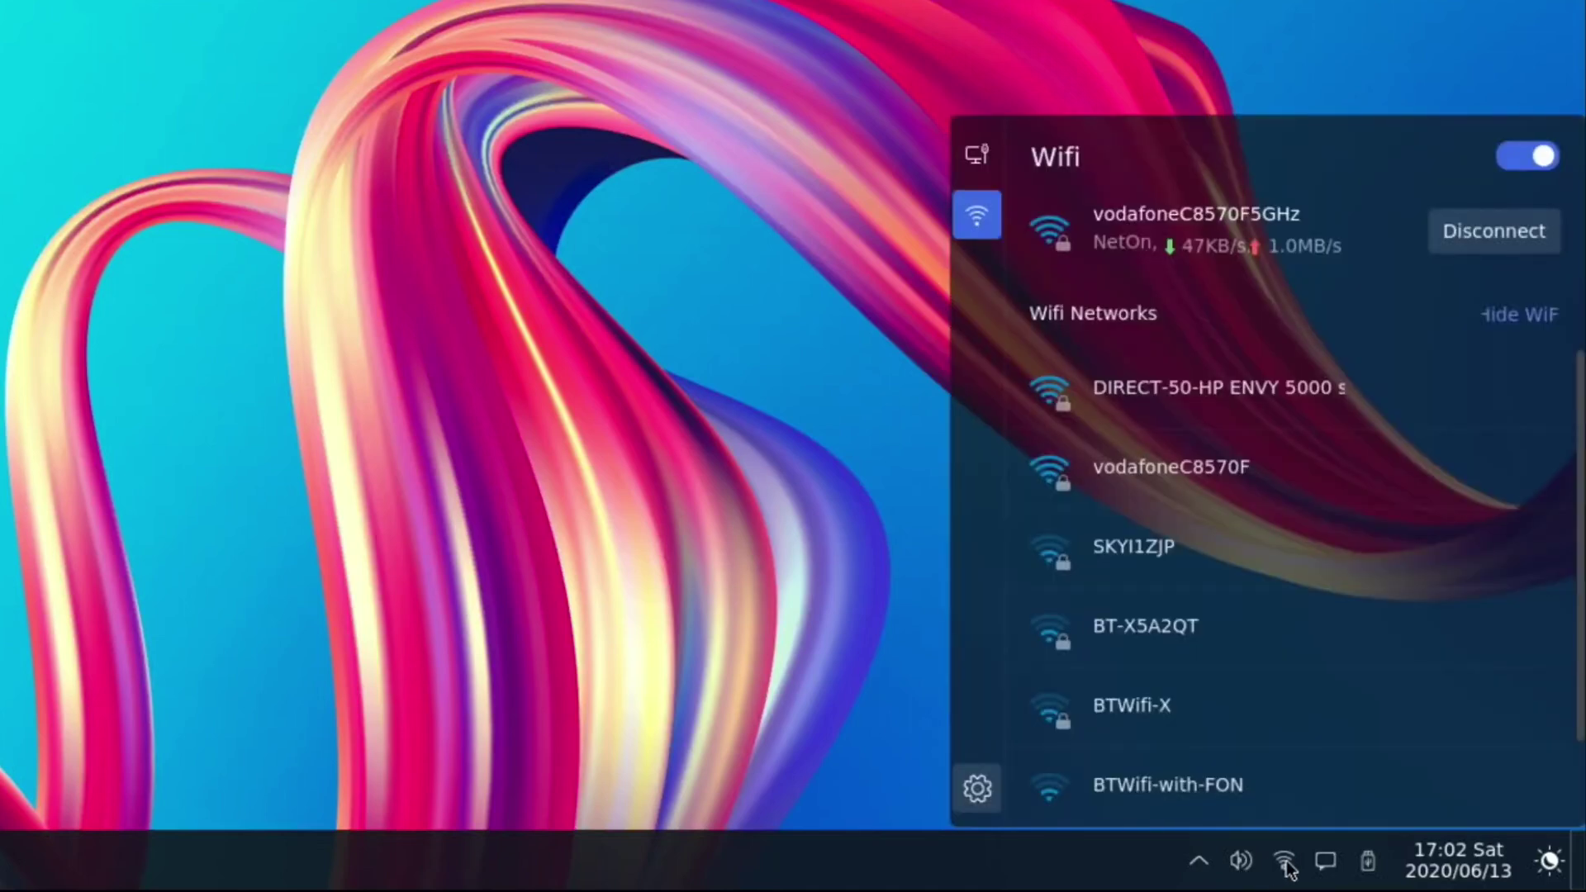
click(1326, 862)
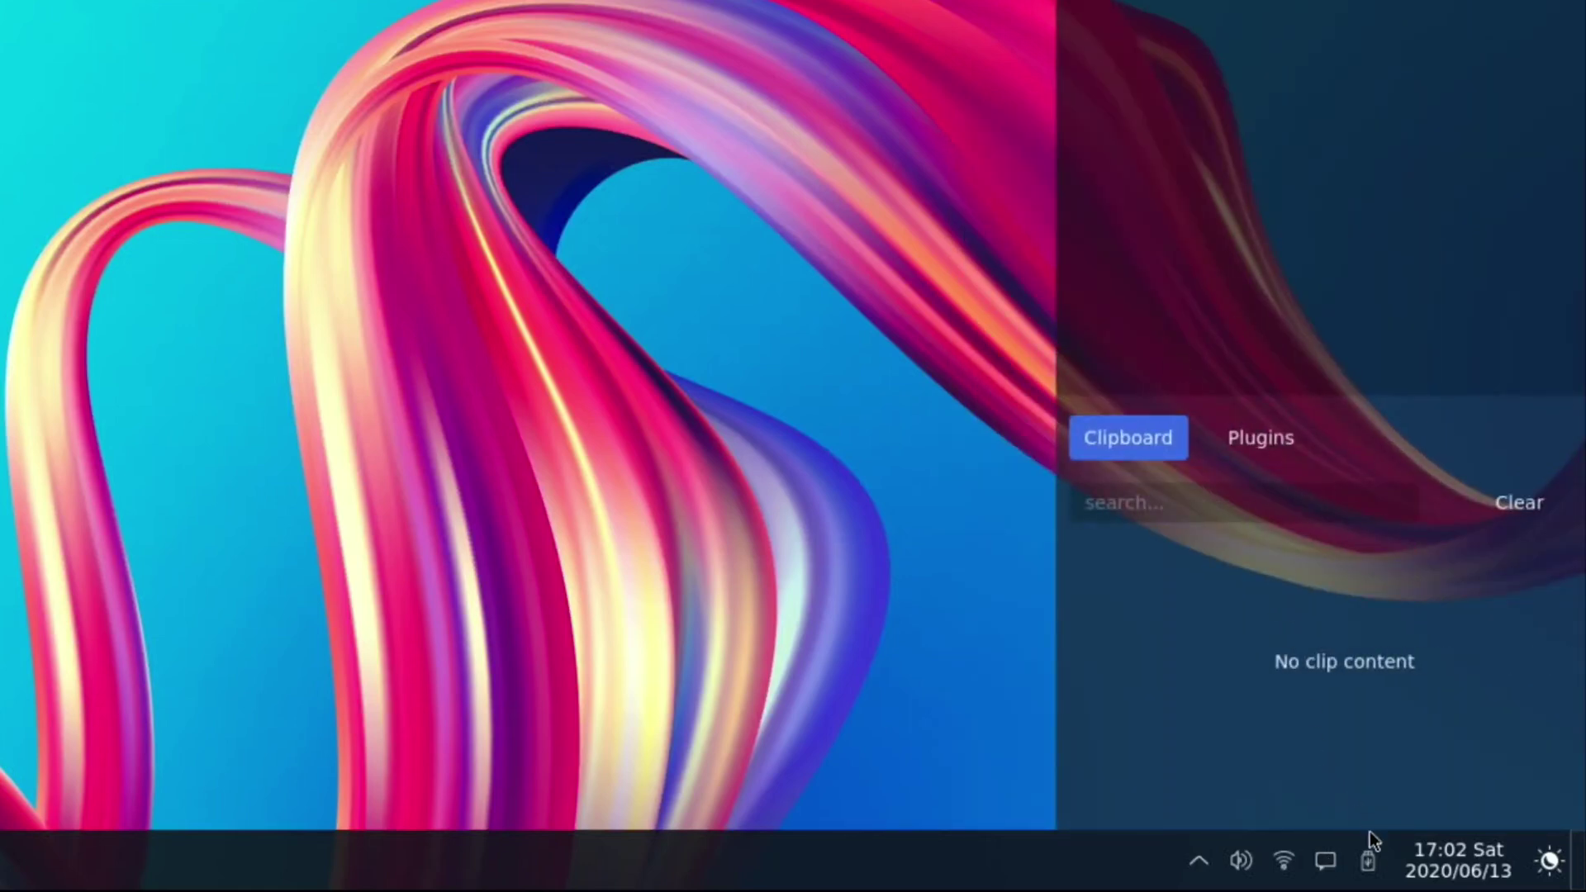
click(1443, 875)
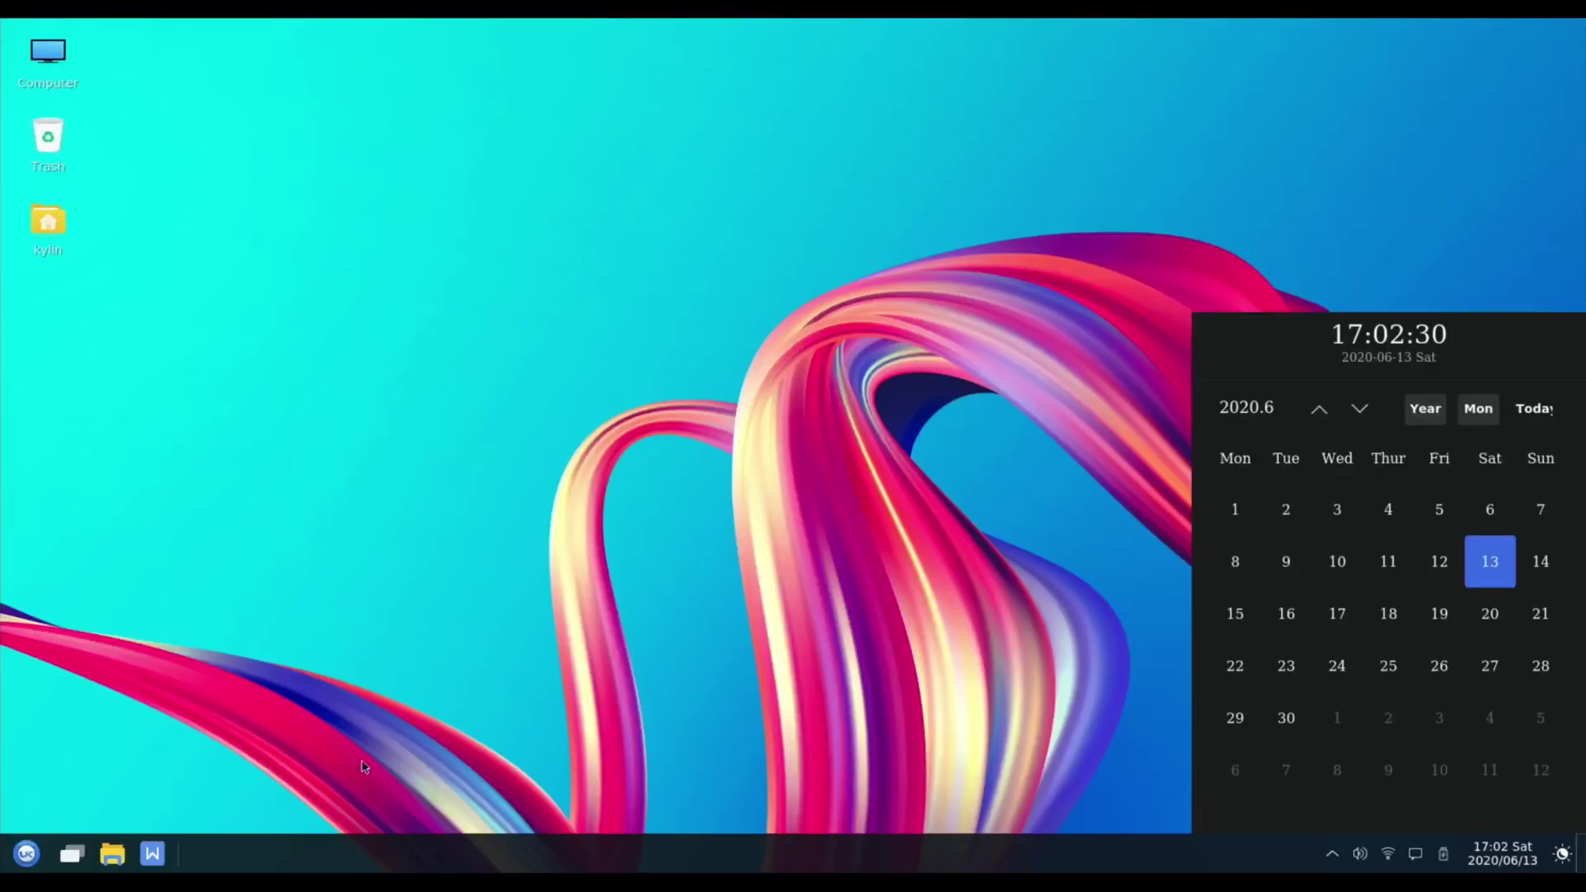
Launch MATE Terminal and the home-folder file manager, then switch on night mode
click(114, 854)
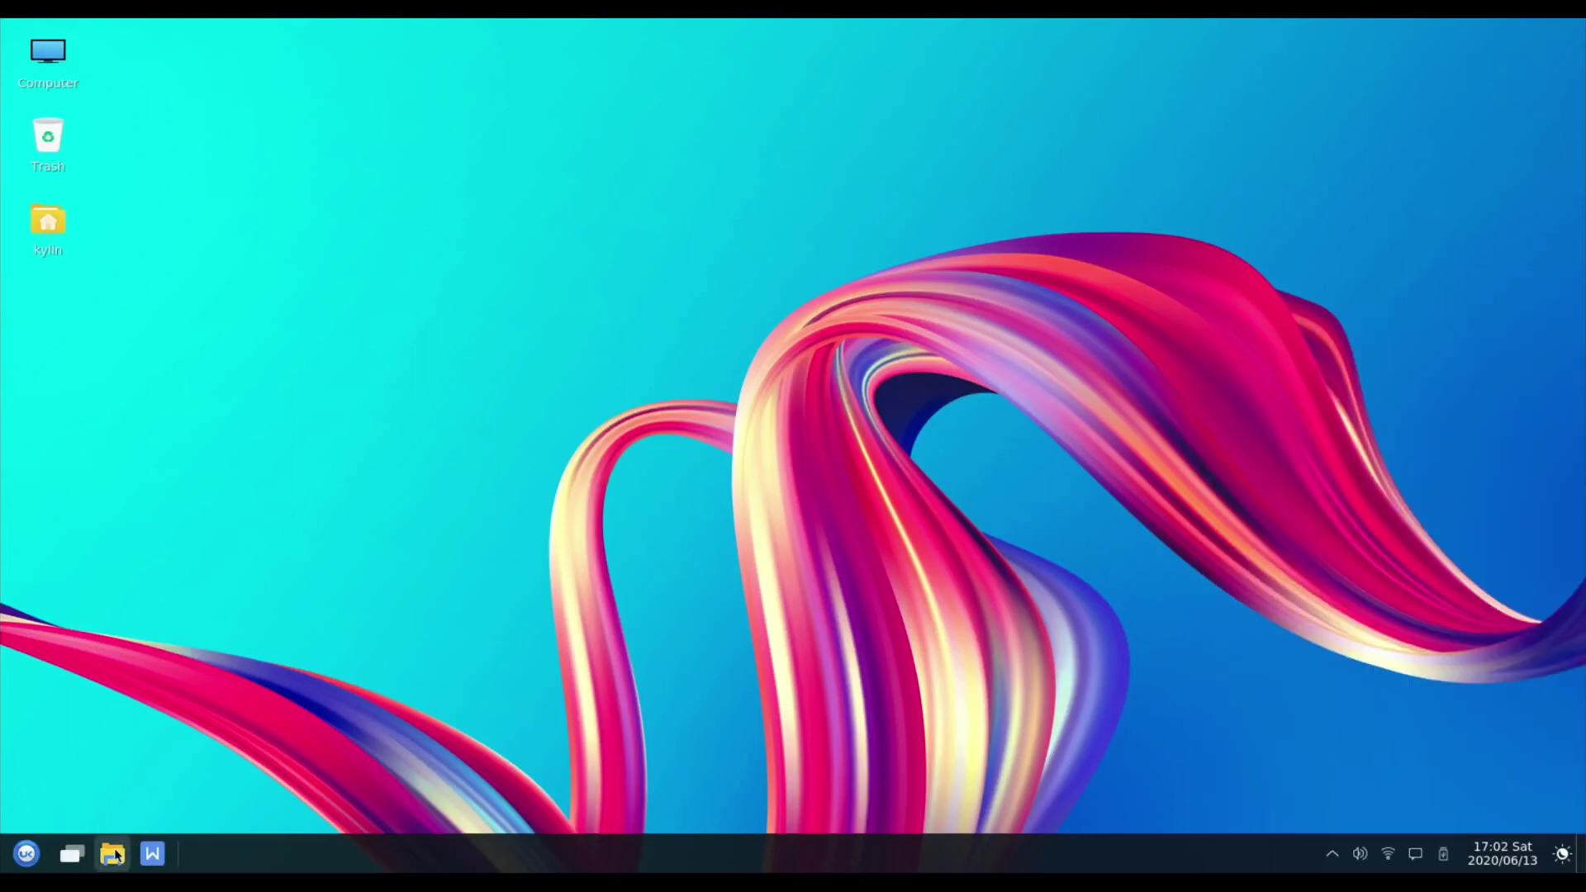
click(25, 858)
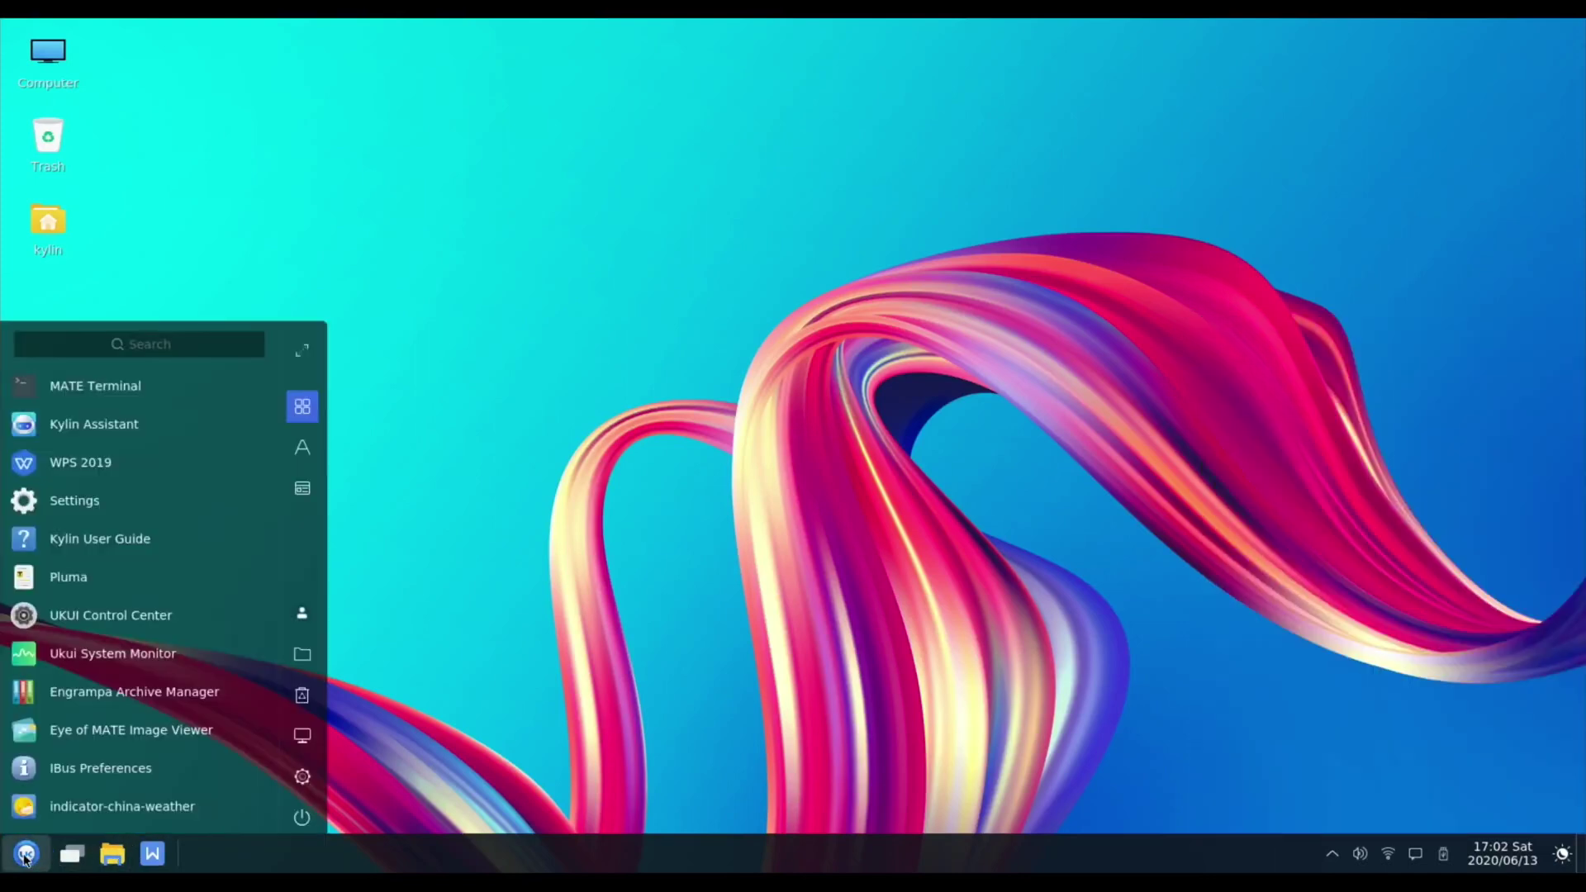
click(83, 397)
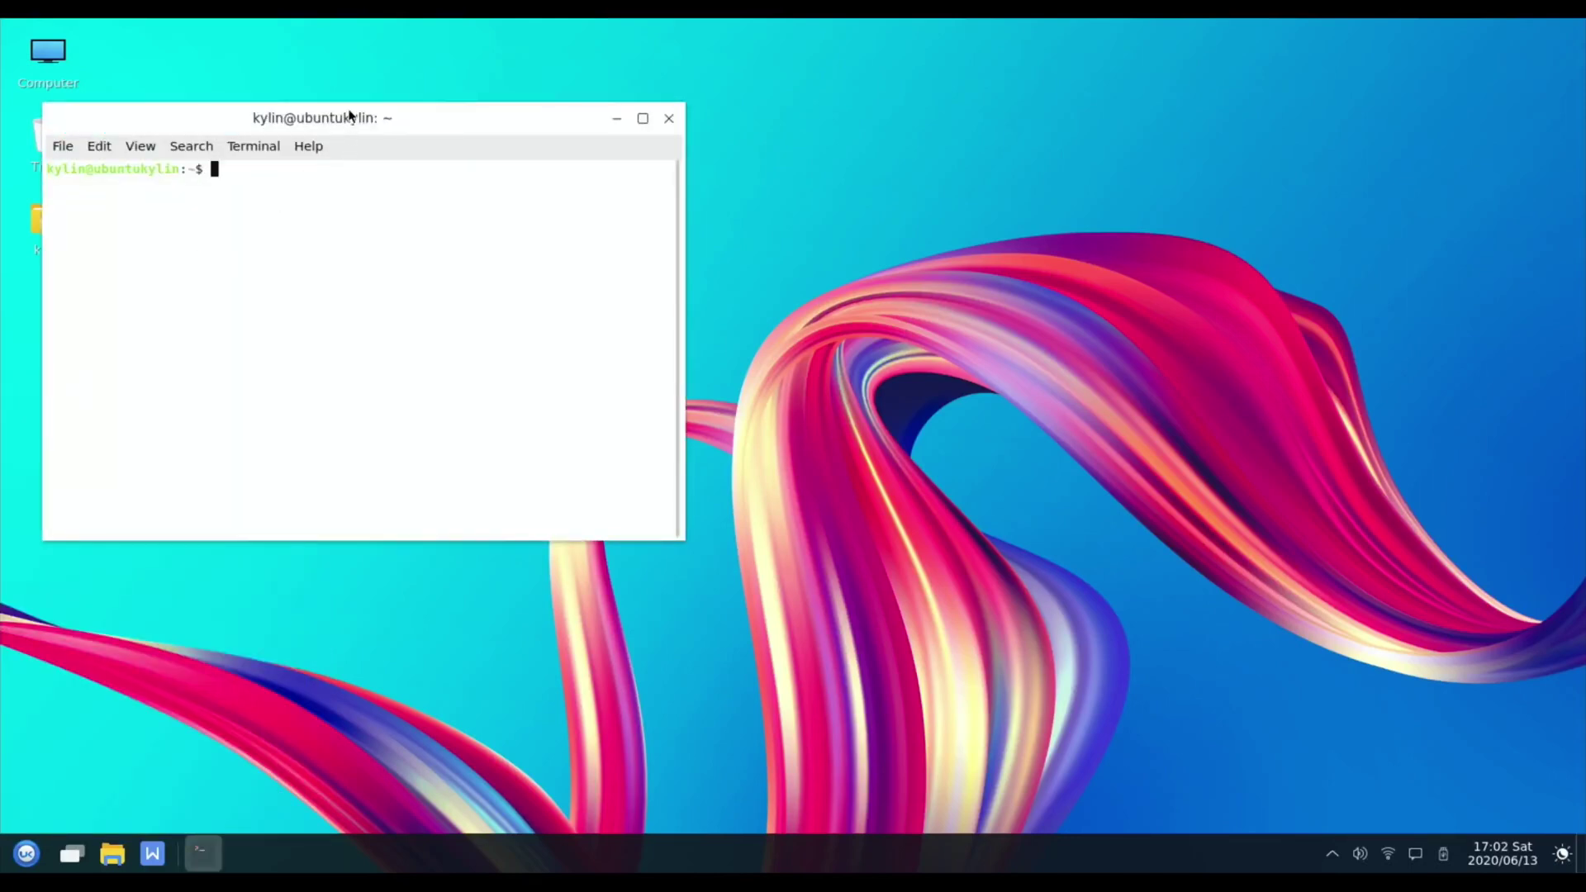
mouse_move(404, 119)
mouse_down()
mouse_move(499, 146)
mouse_move(881, 150)
mouse_move(1132, 125)
mouse_up()
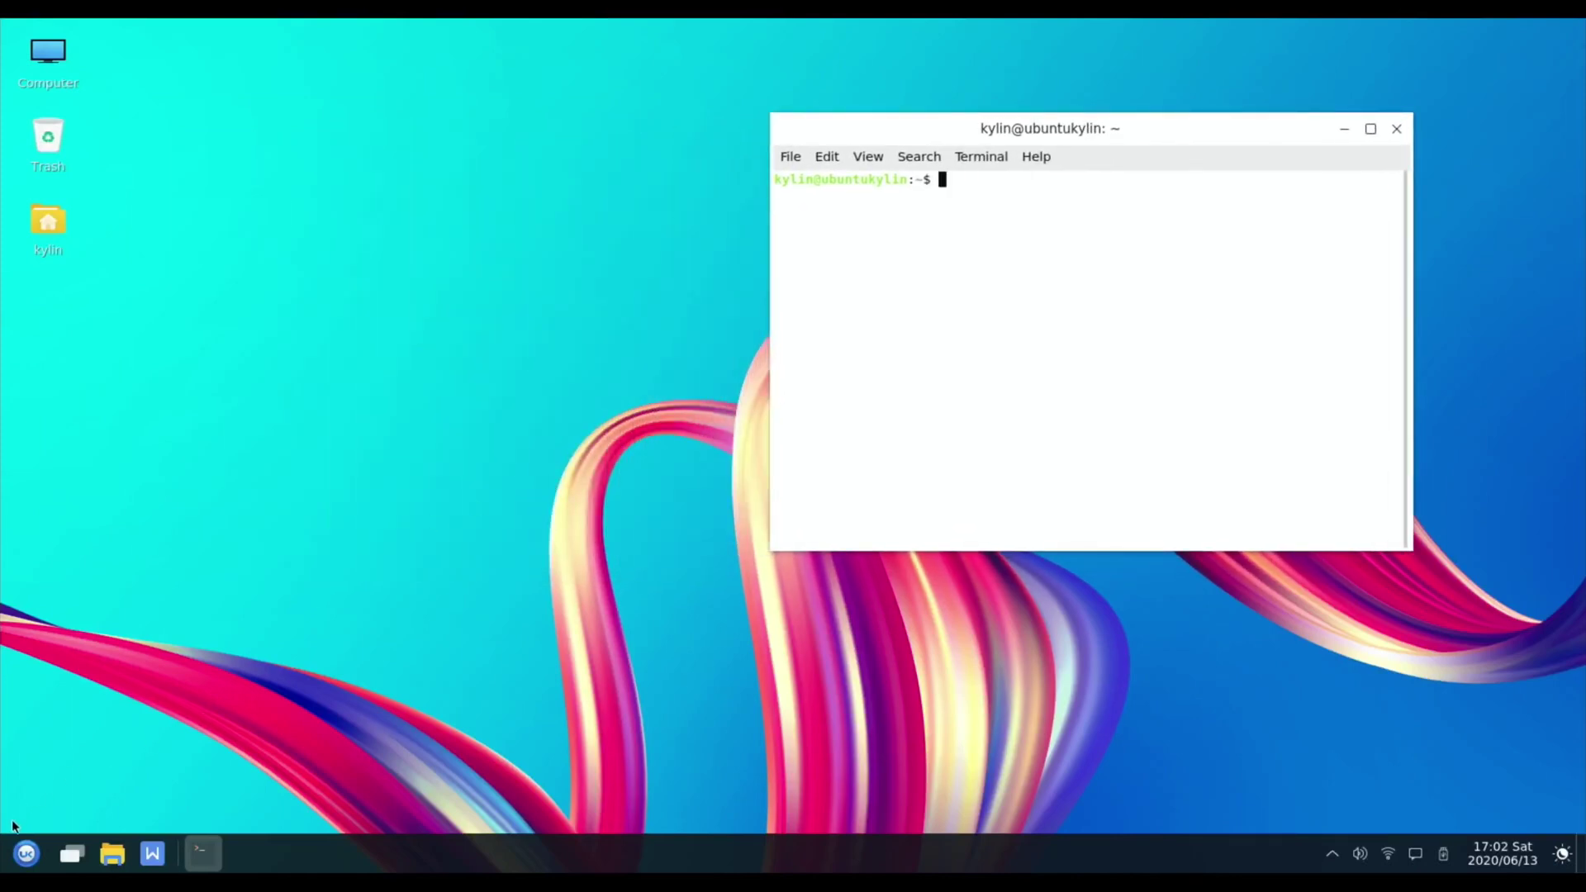
click(25, 852)
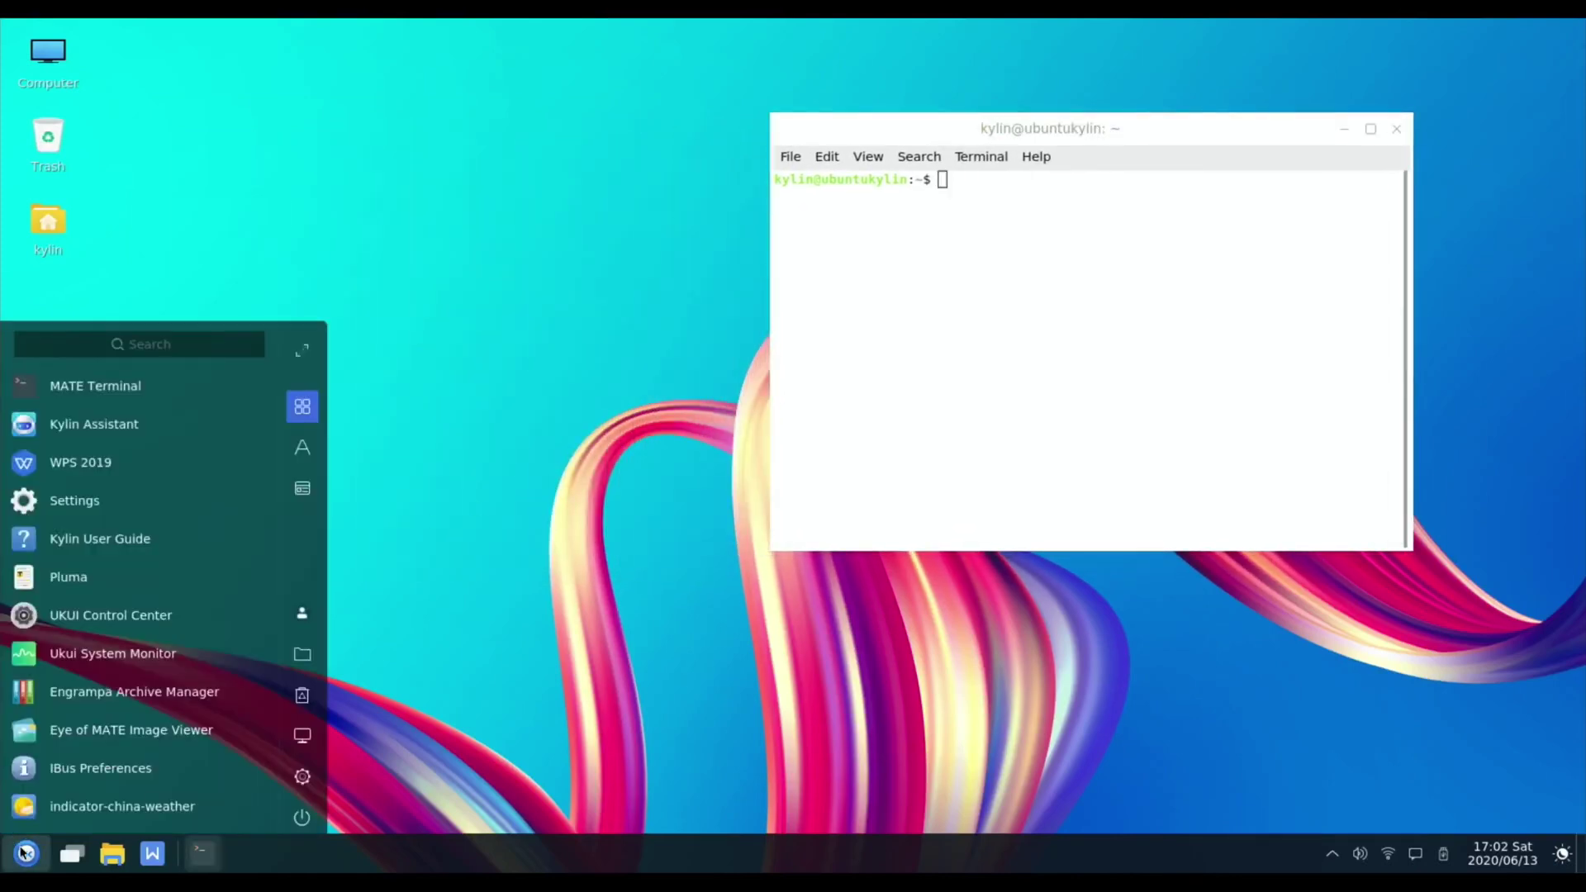
click(113, 856)
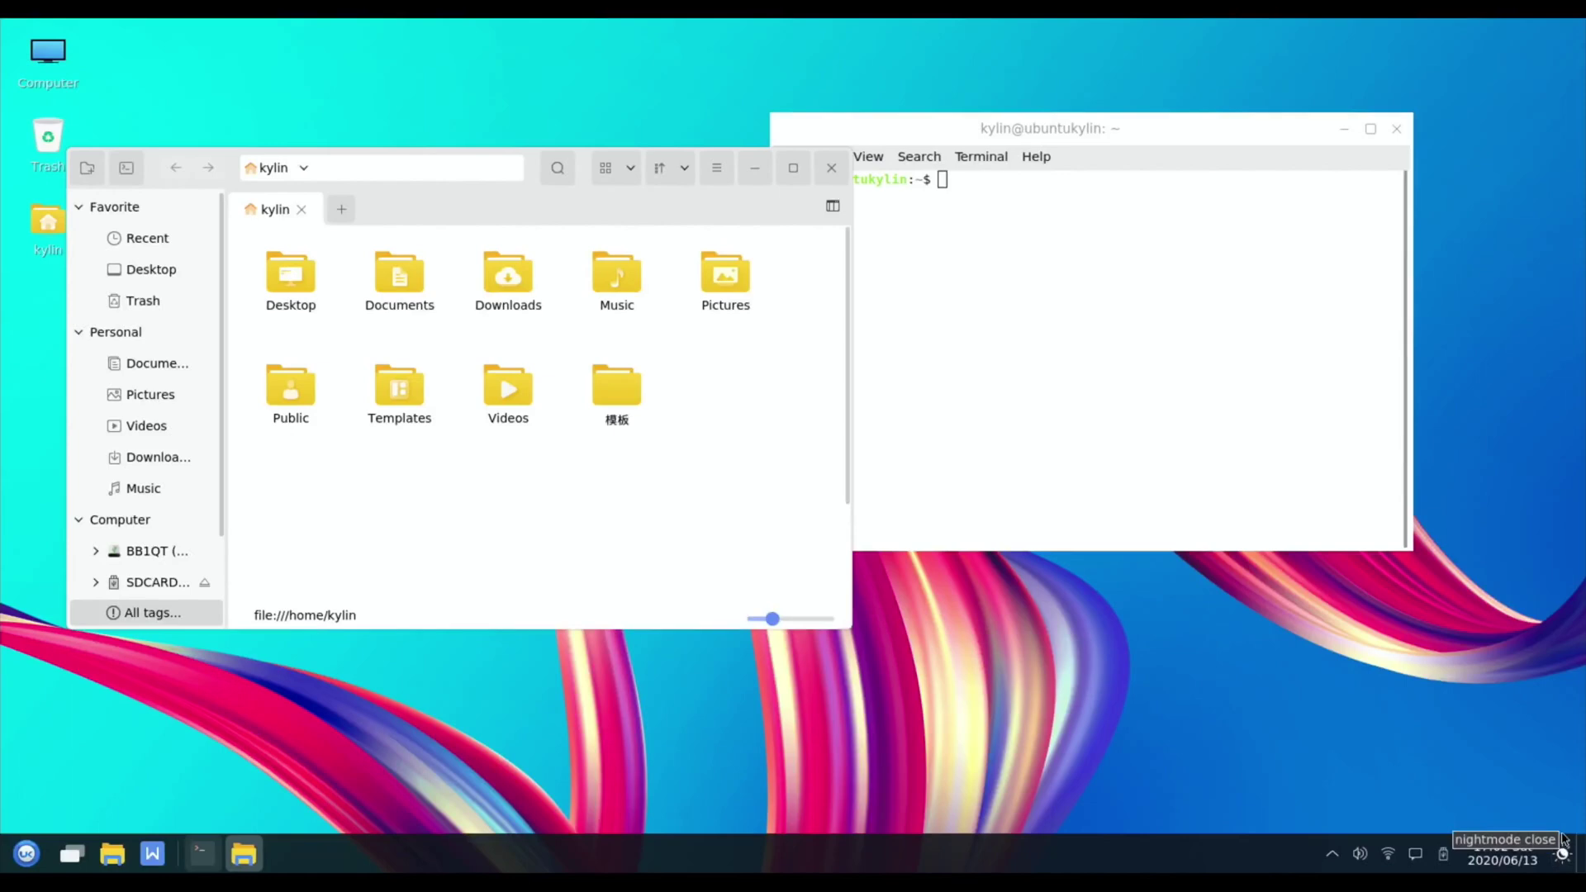
click(1564, 859)
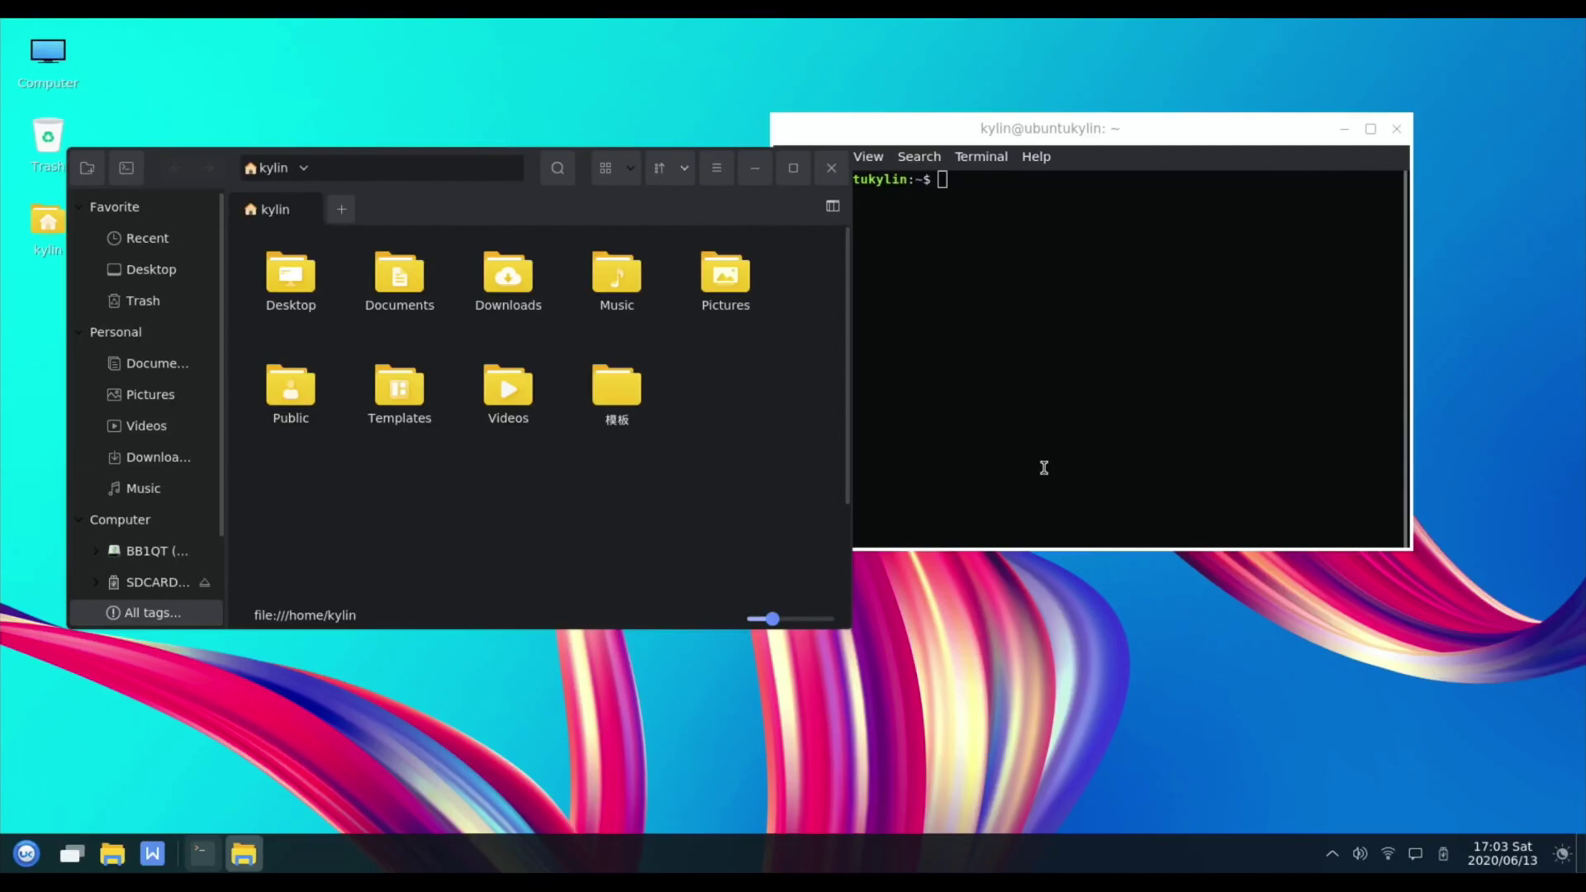
Browse the application menu briefly, then close the file manager and terminal windows
click(27, 855)
scroll(83, 625, down, 5)
scroll(83, 625, up, 5)
scroll(82, 625, down, 5)
scroll(82, 625, up, 5)
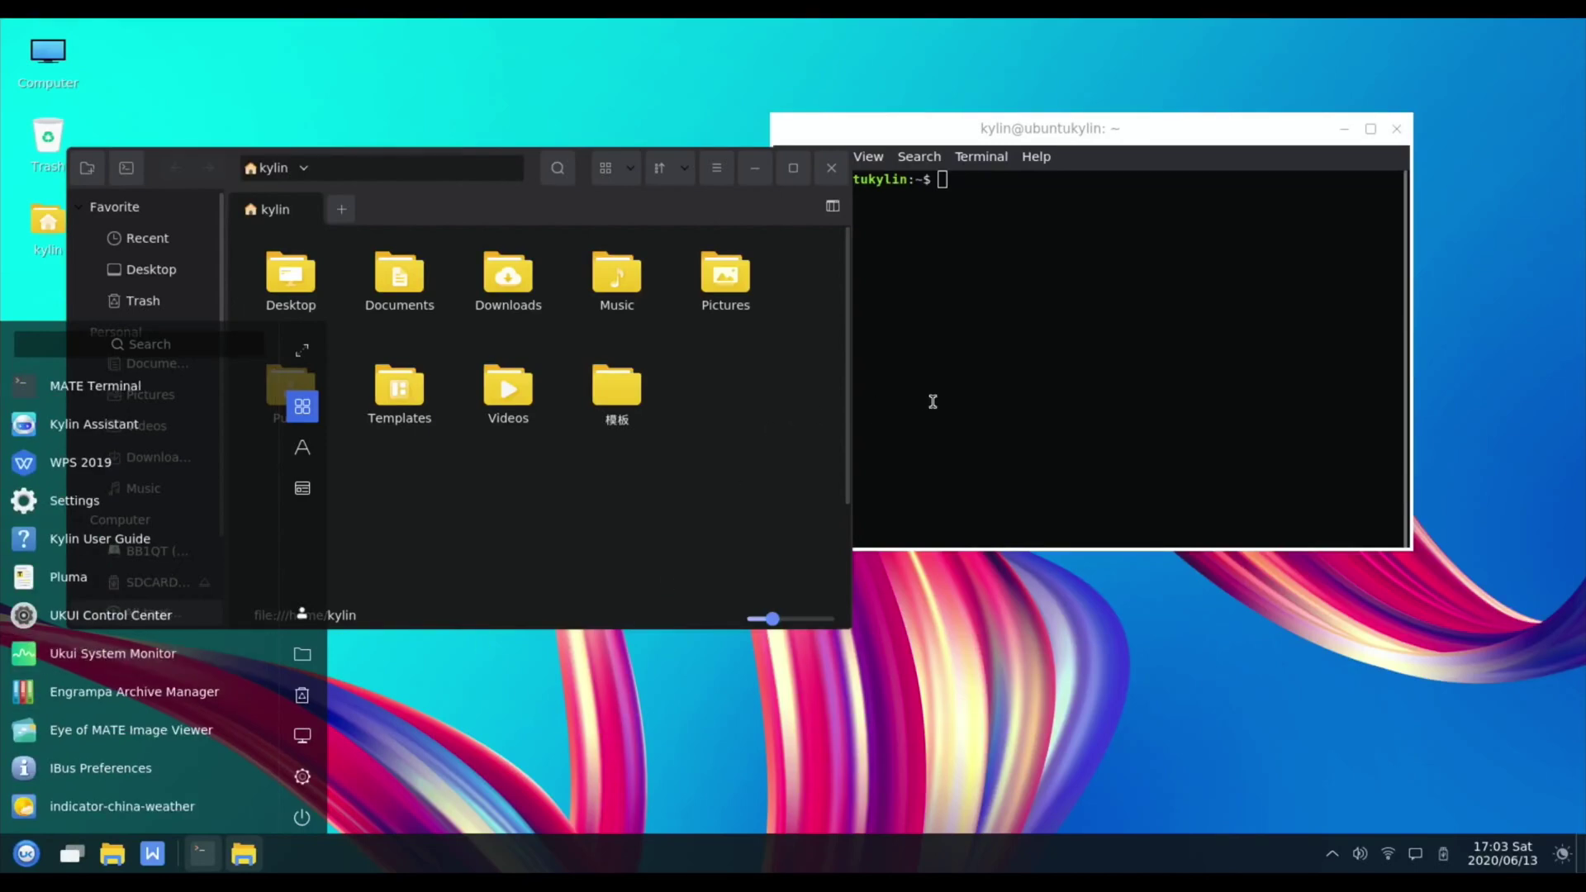
click(833, 171)
click(833, 171)
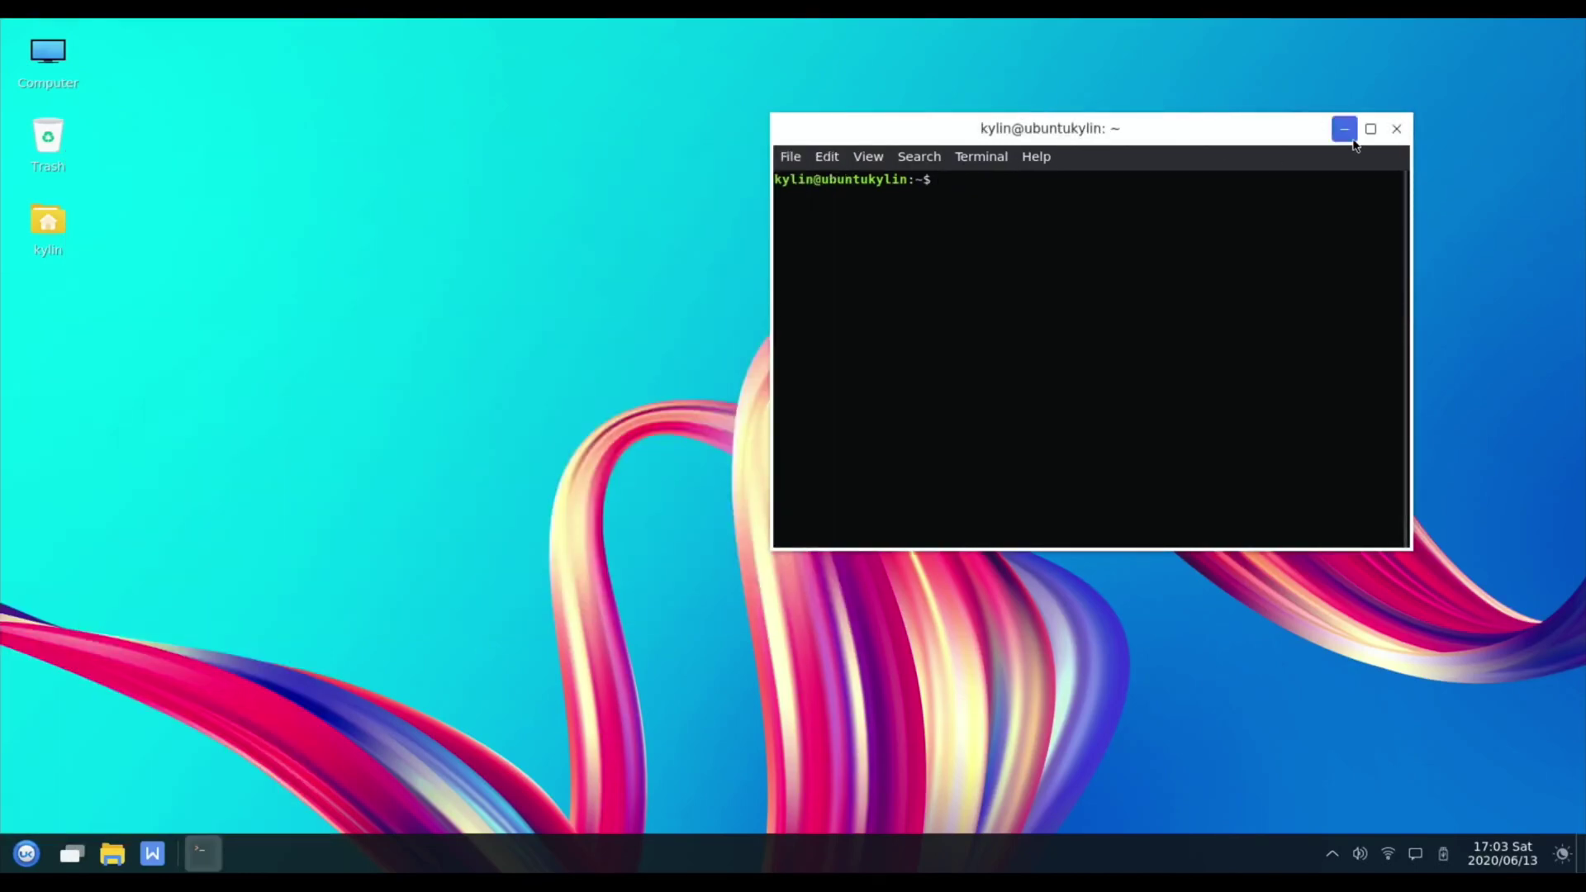
click(1397, 128)
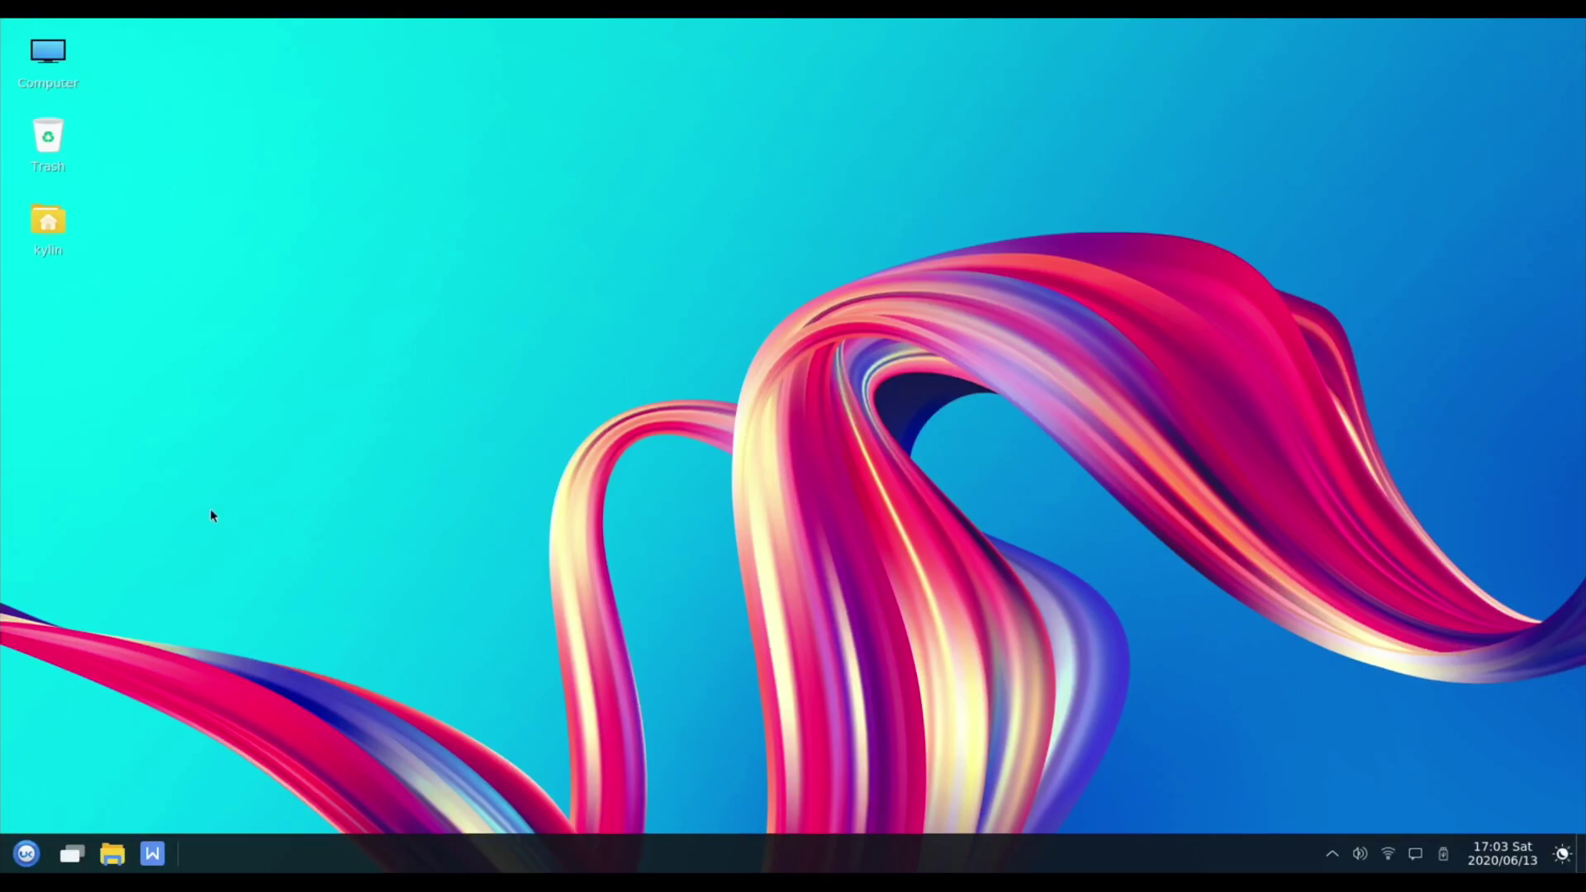
key(super+e)
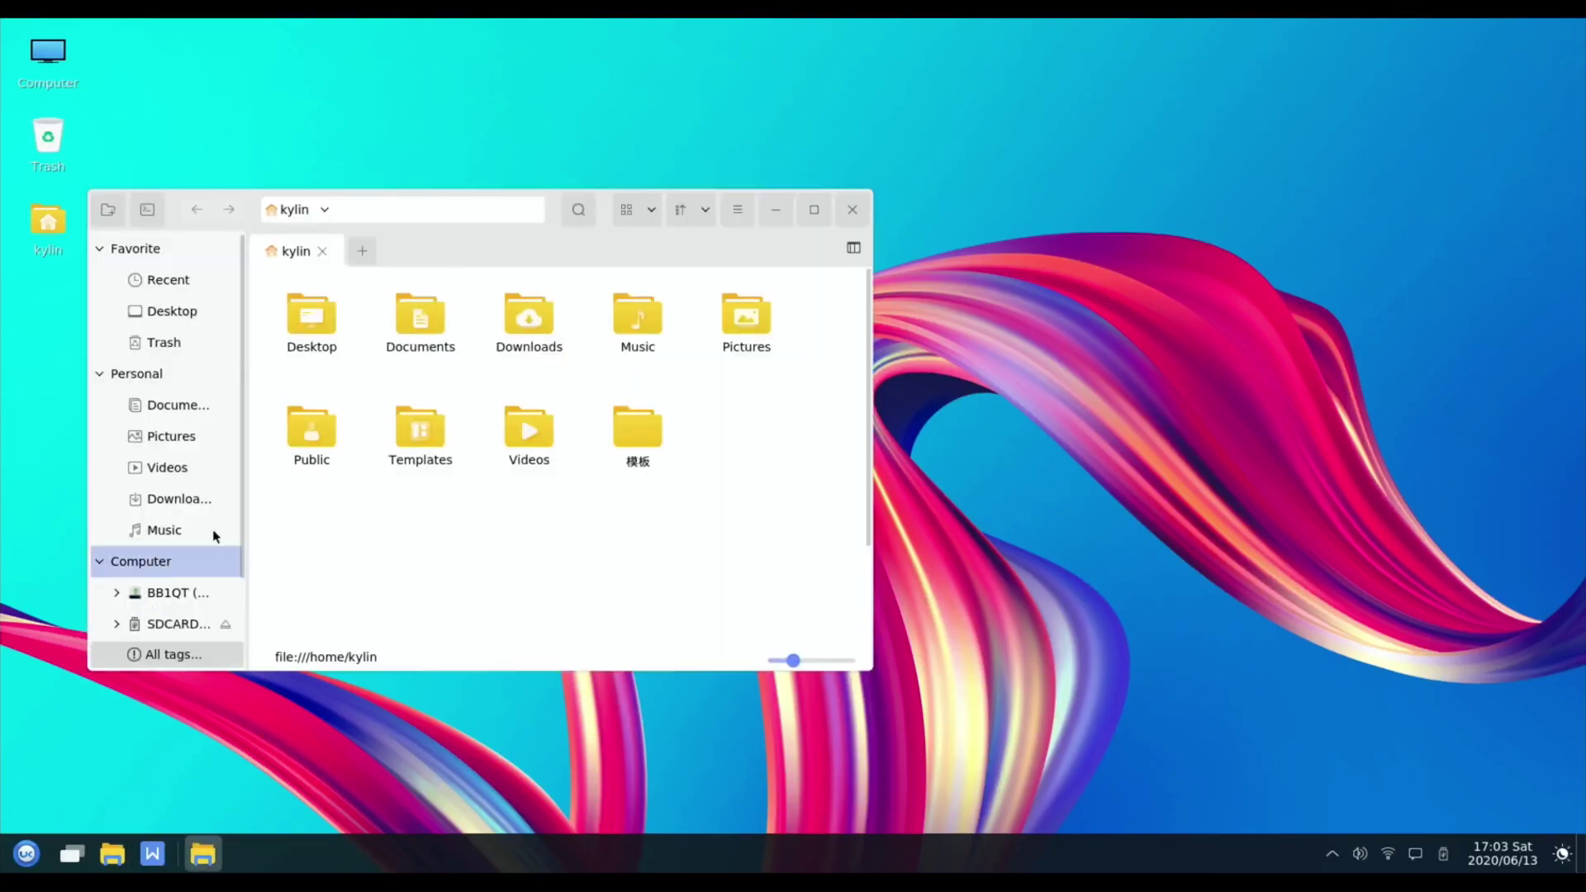
scroll(388, 489, down, 2)
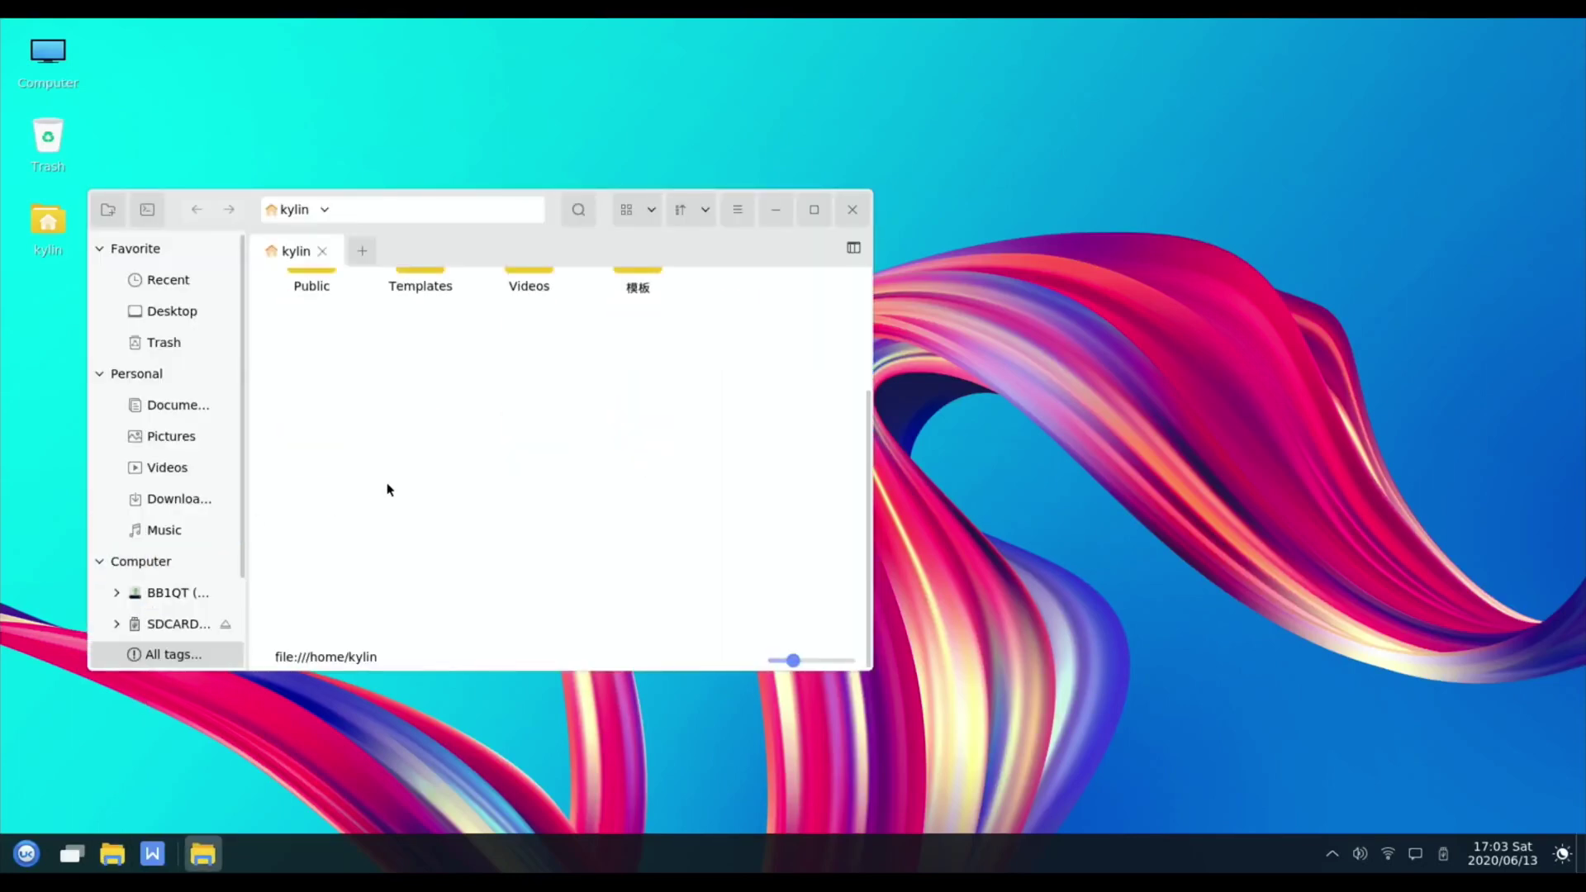
scroll(388, 489, up, 2)
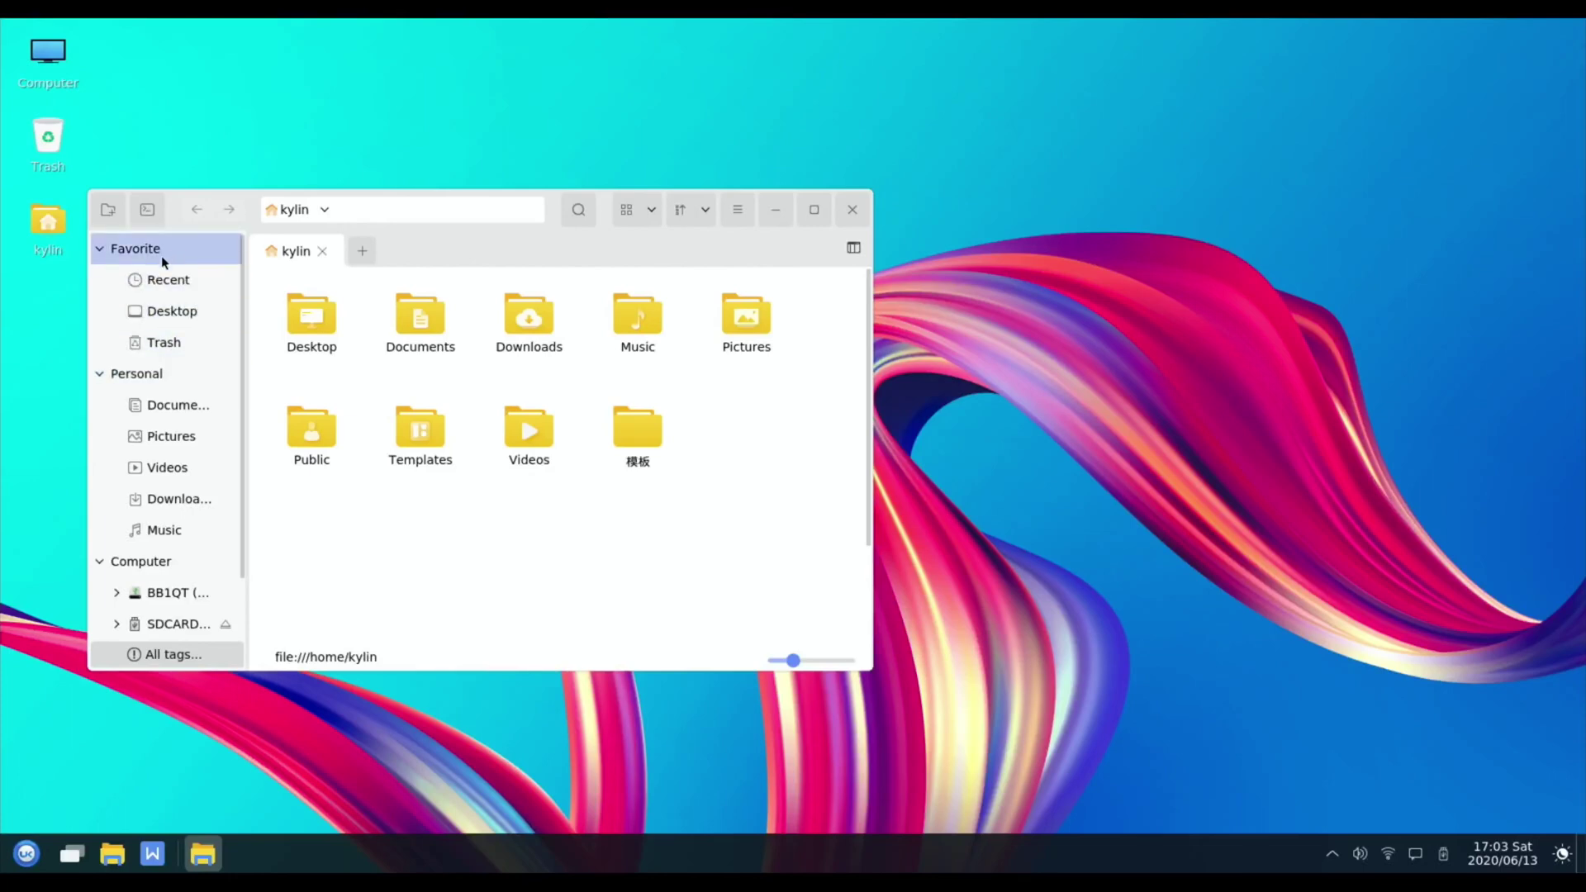
scroll(142, 497, down, 2)
scroll(142, 498, up, 2)
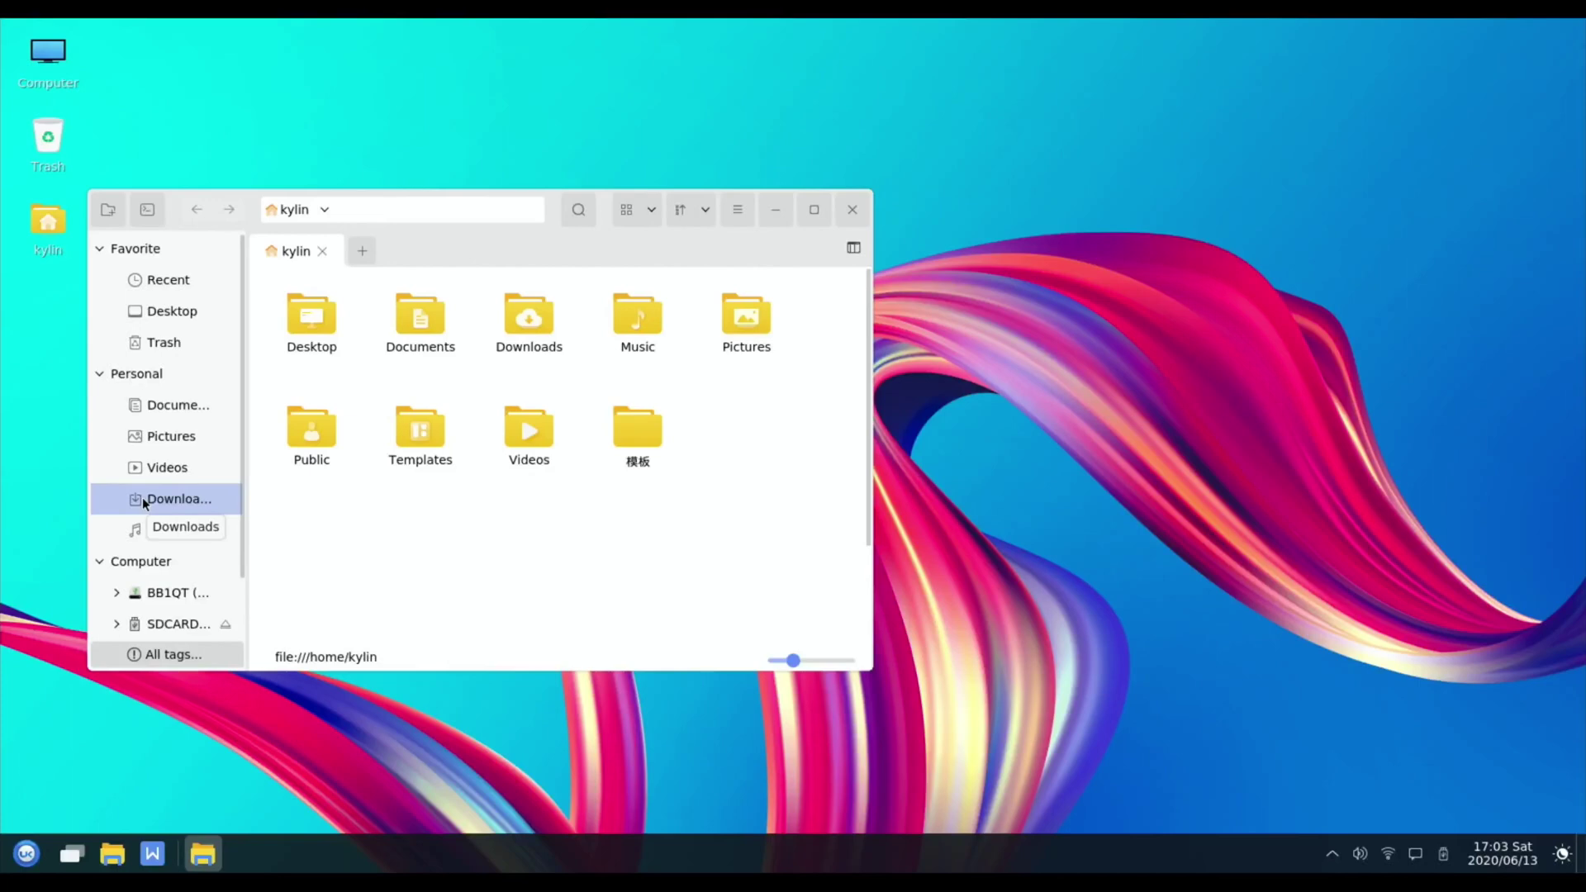
scroll(157, 603, down, 2)
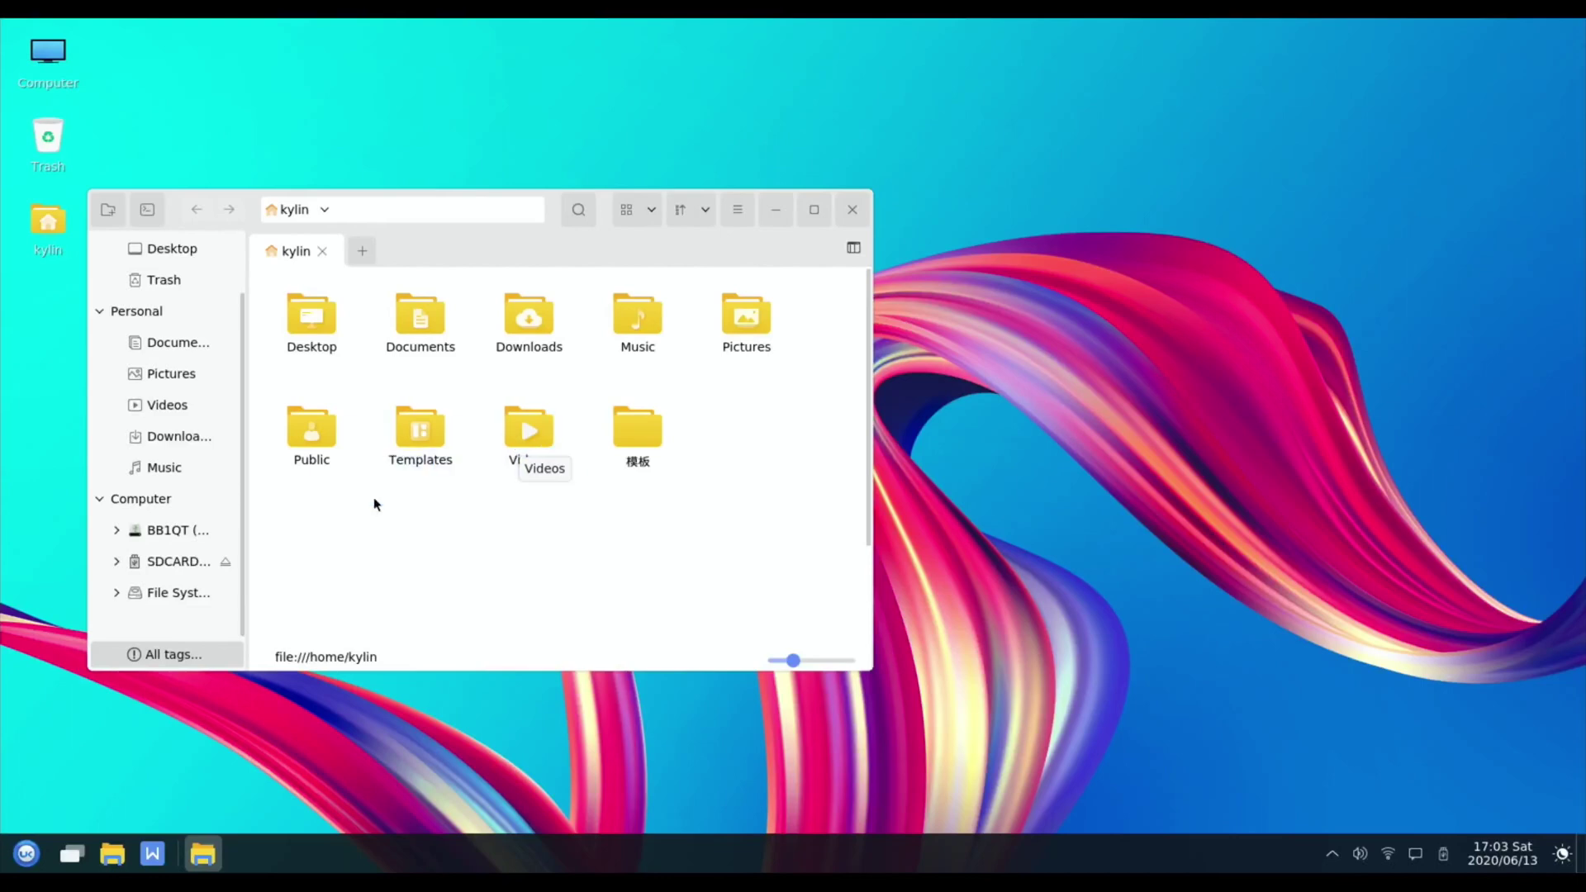
click(852, 210)
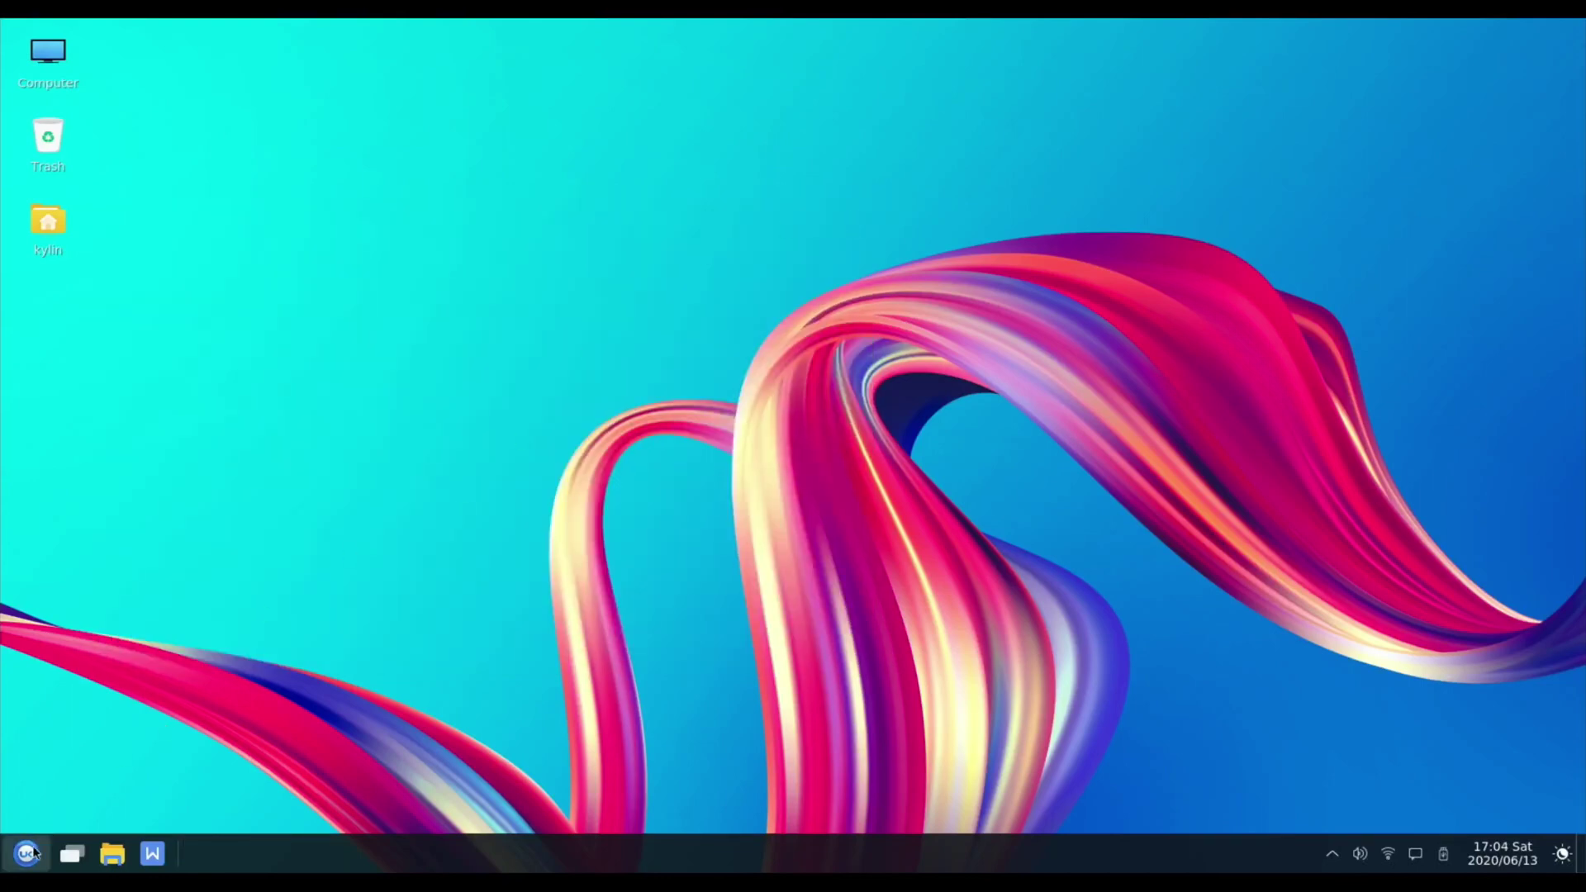
Scroll through the application menu and launch WPS 2019 to its start page
click(27, 854)
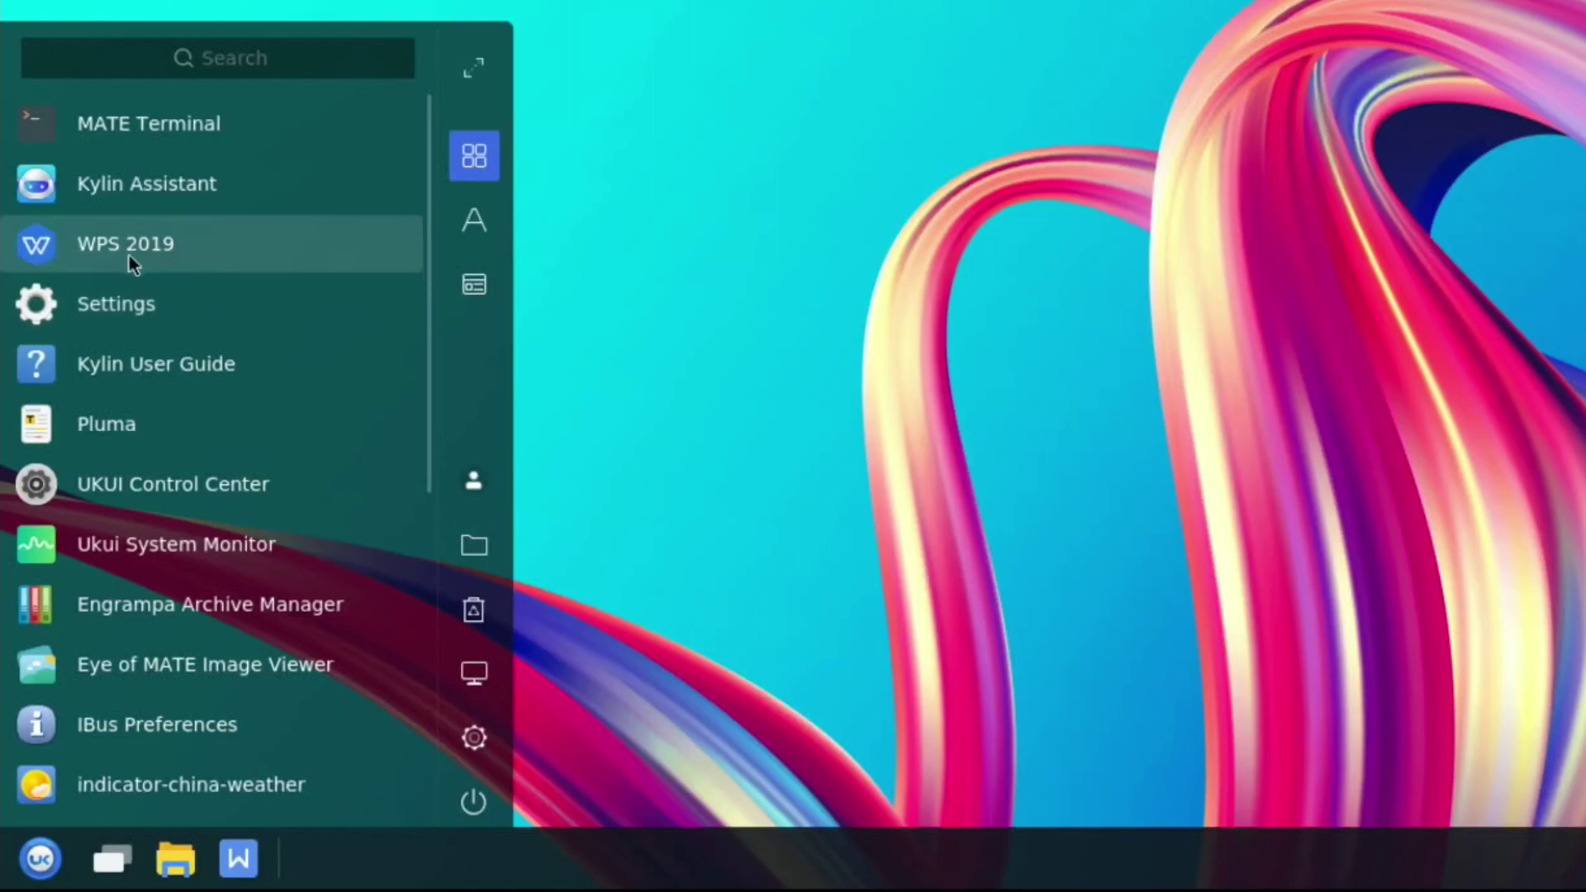
scroll(151, 245, down, 5)
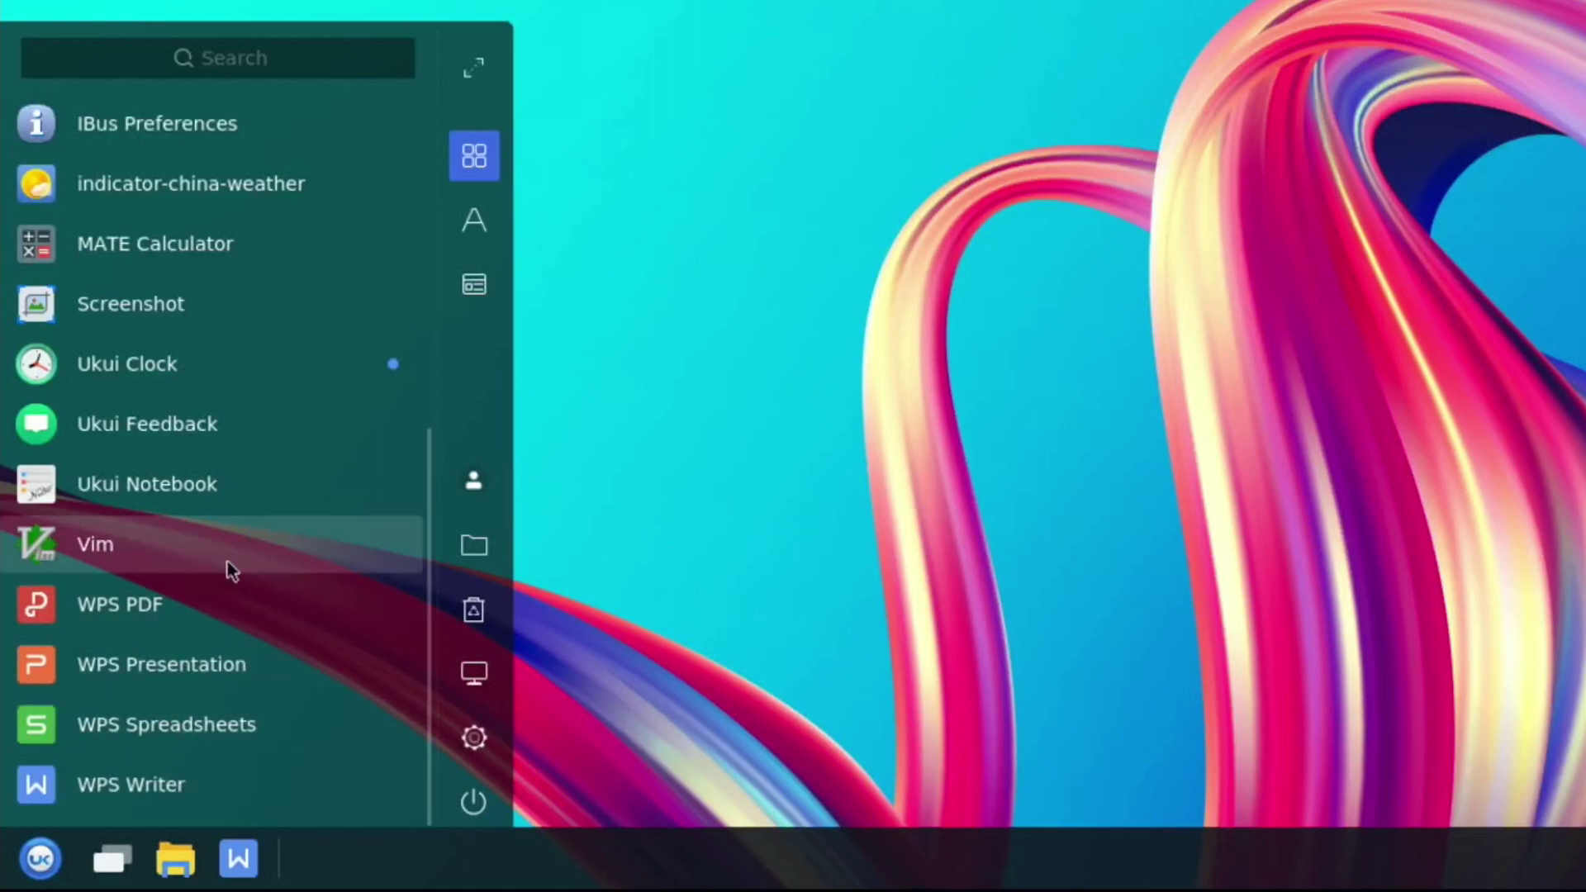
scroll(226, 562, up, 5)
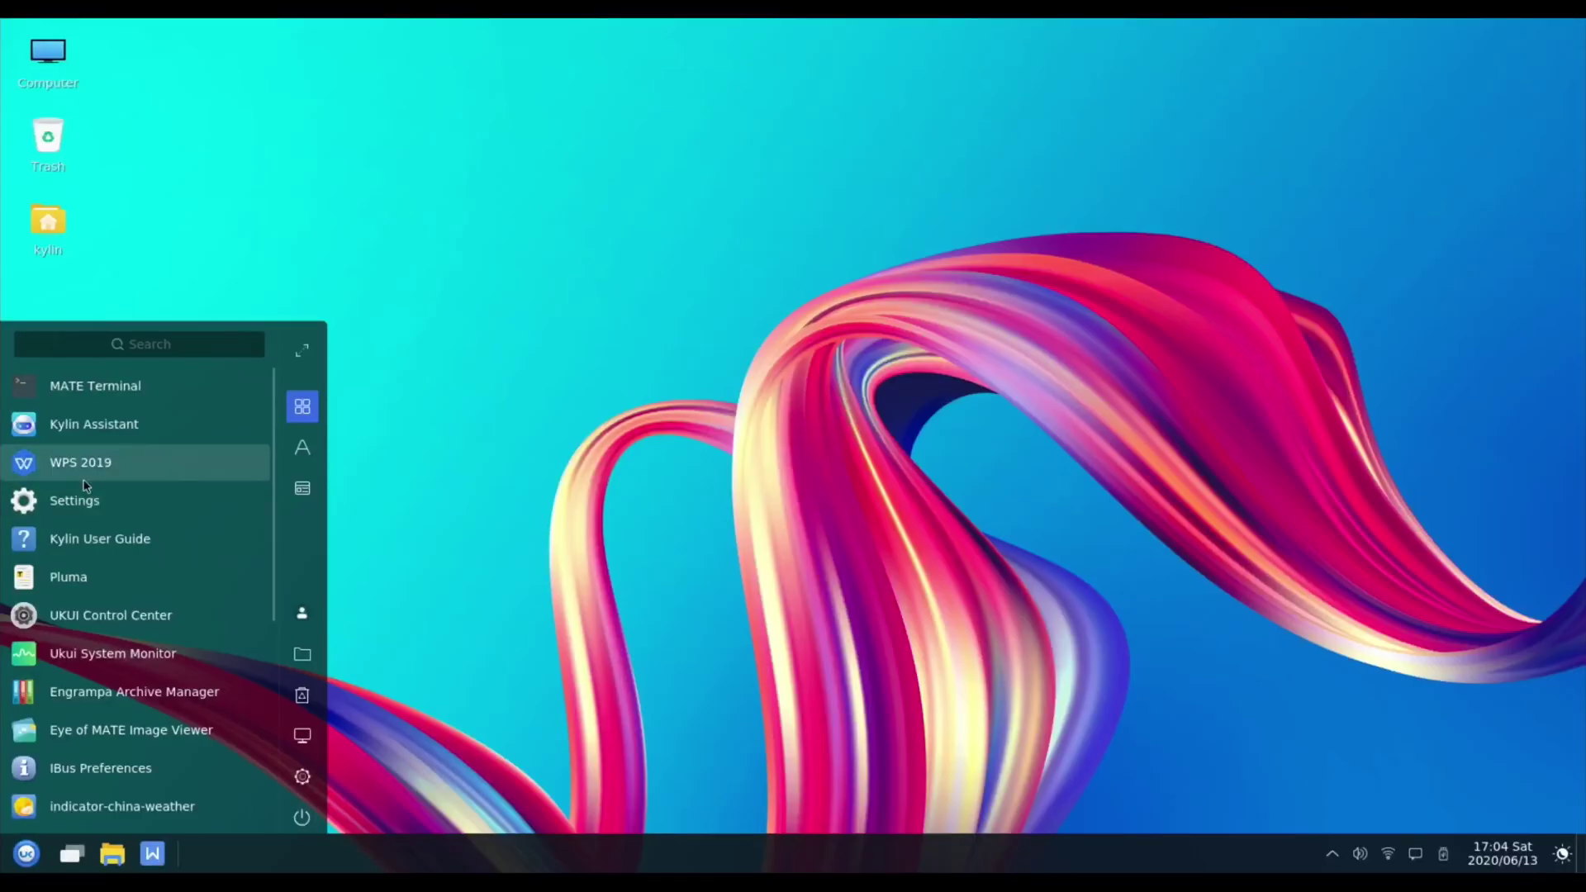
click(76, 466)
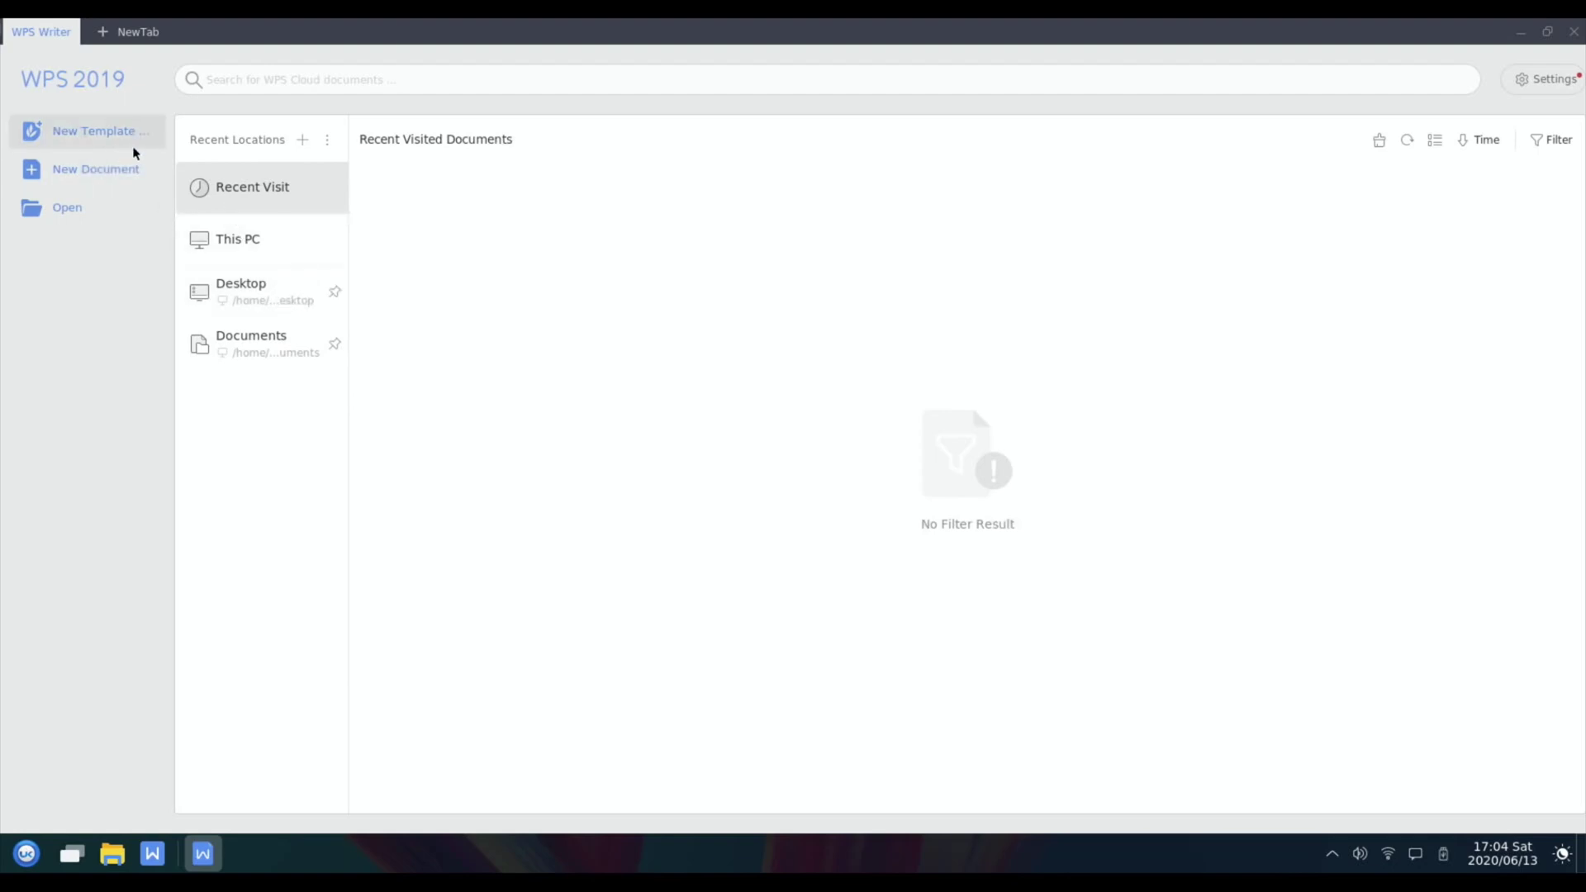
click(52, 177)
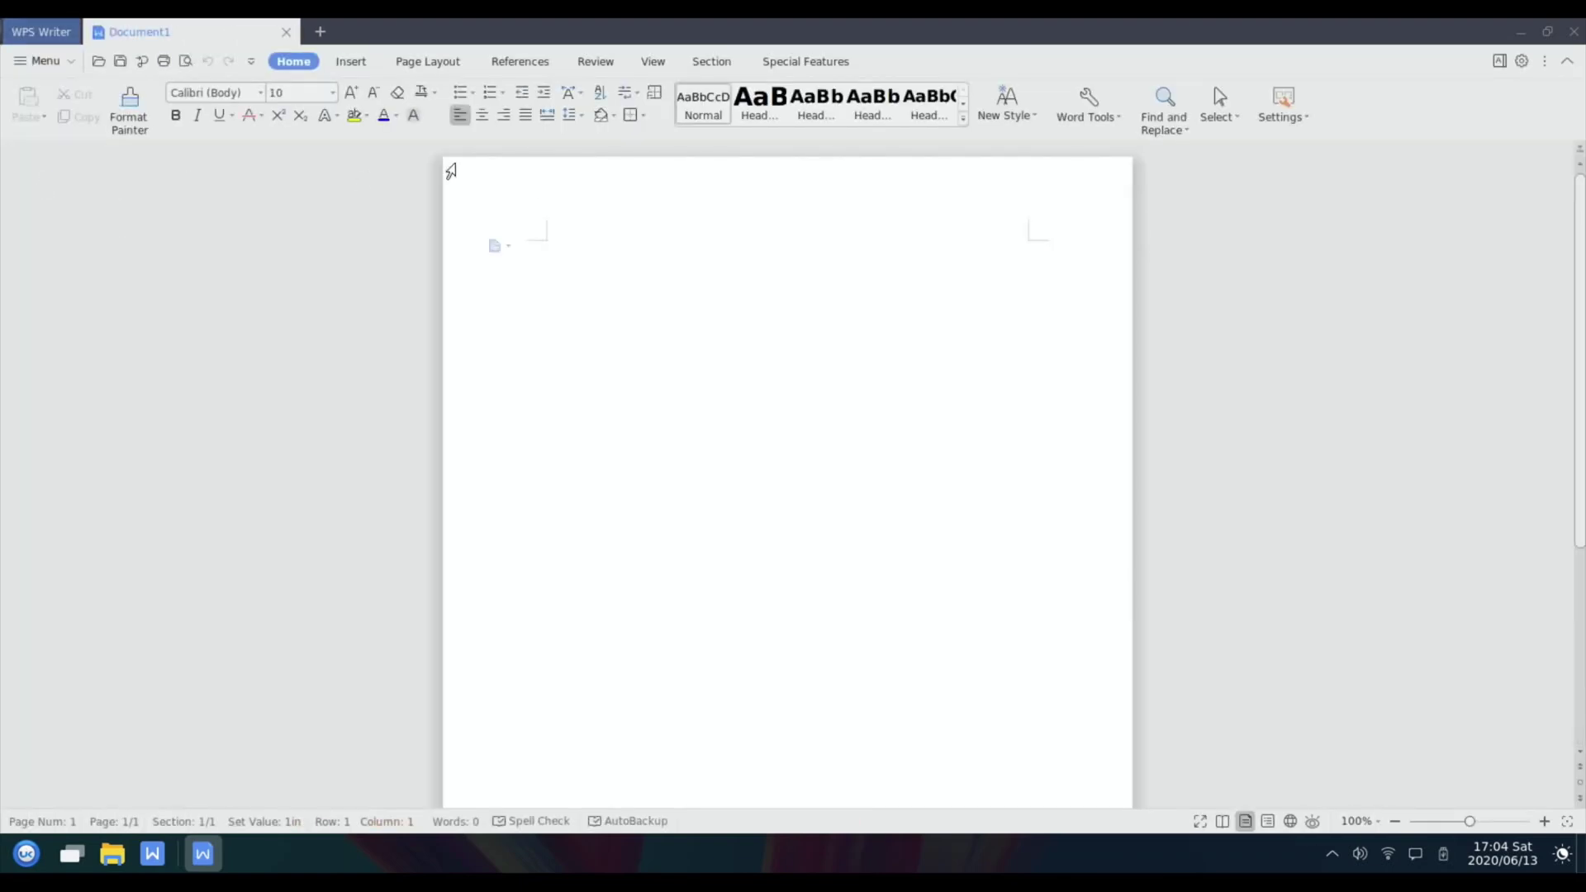
text(ubuntu kylinm)
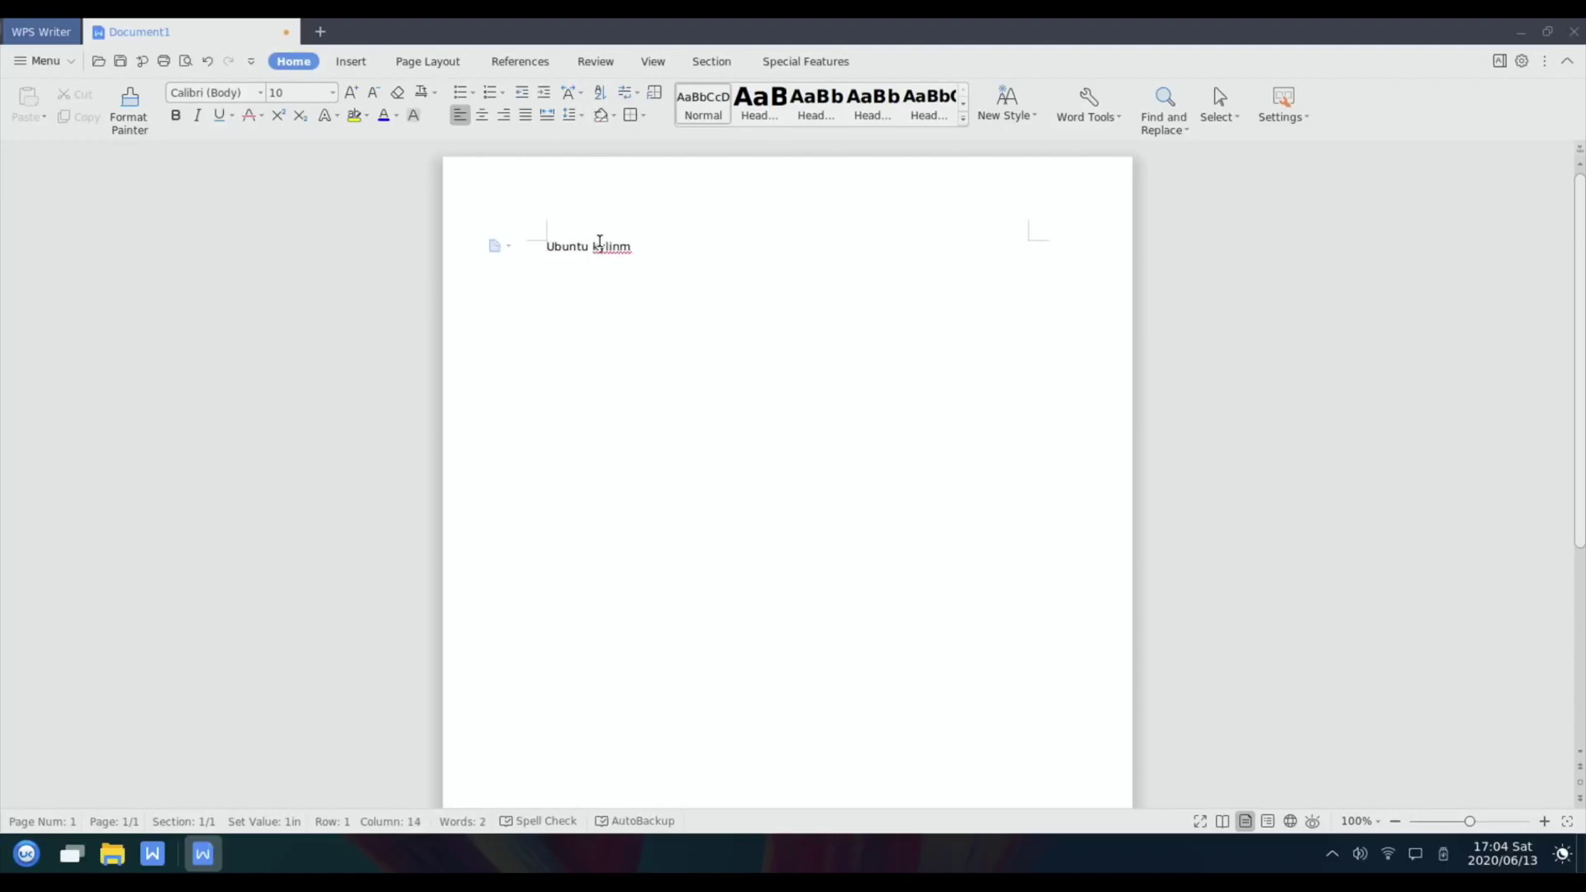
key(BackSpace)
click(758, 105)
click(813, 108)
click(871, 108)
click(933, 106)
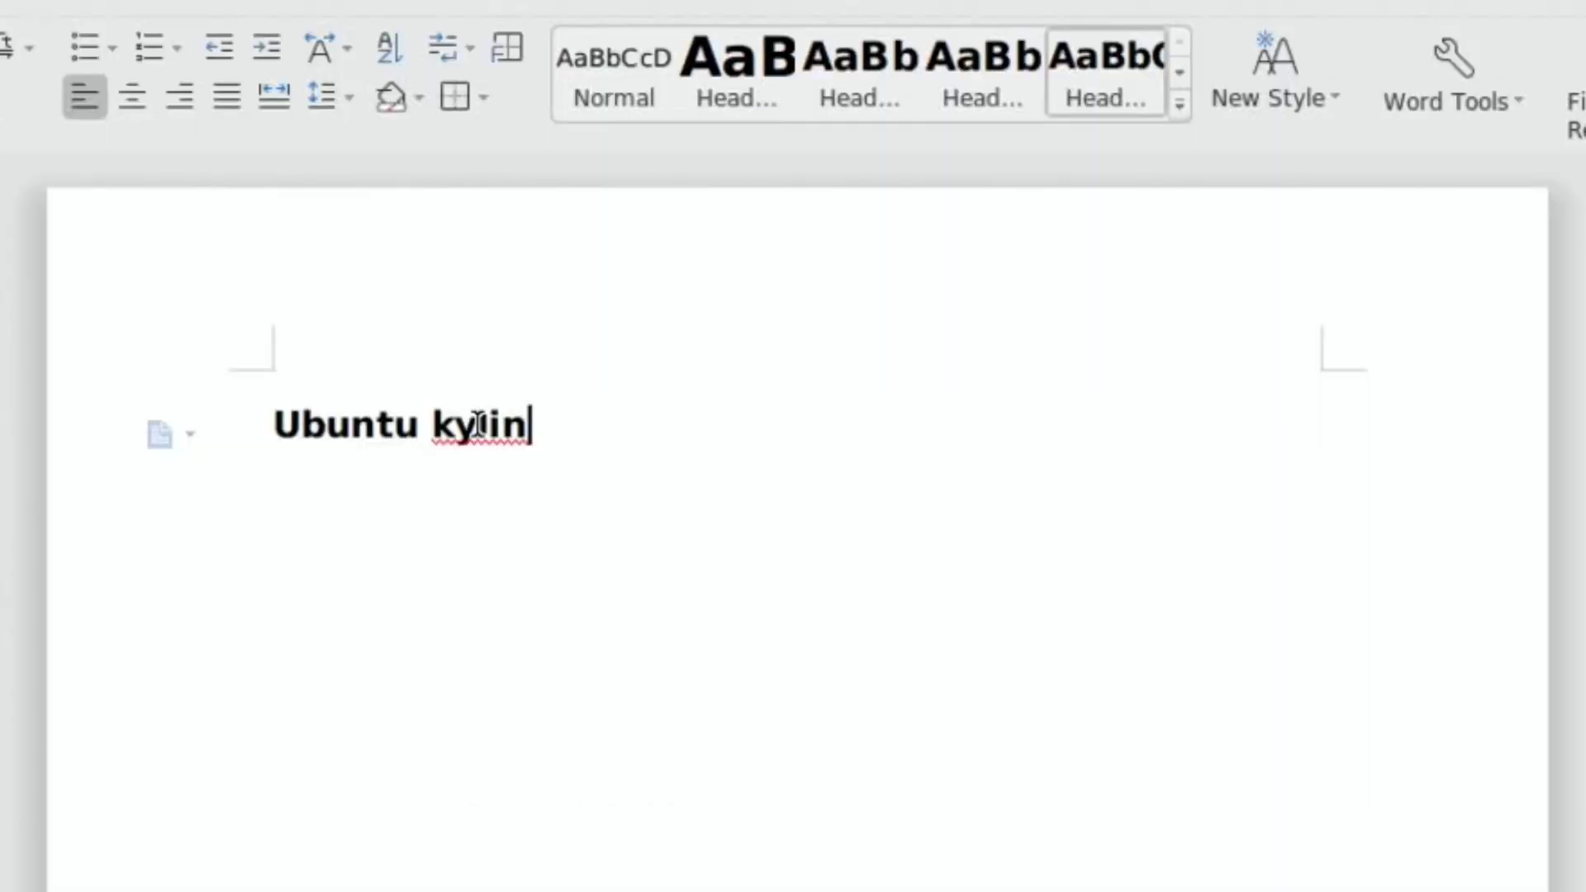
right_click(478, 425)
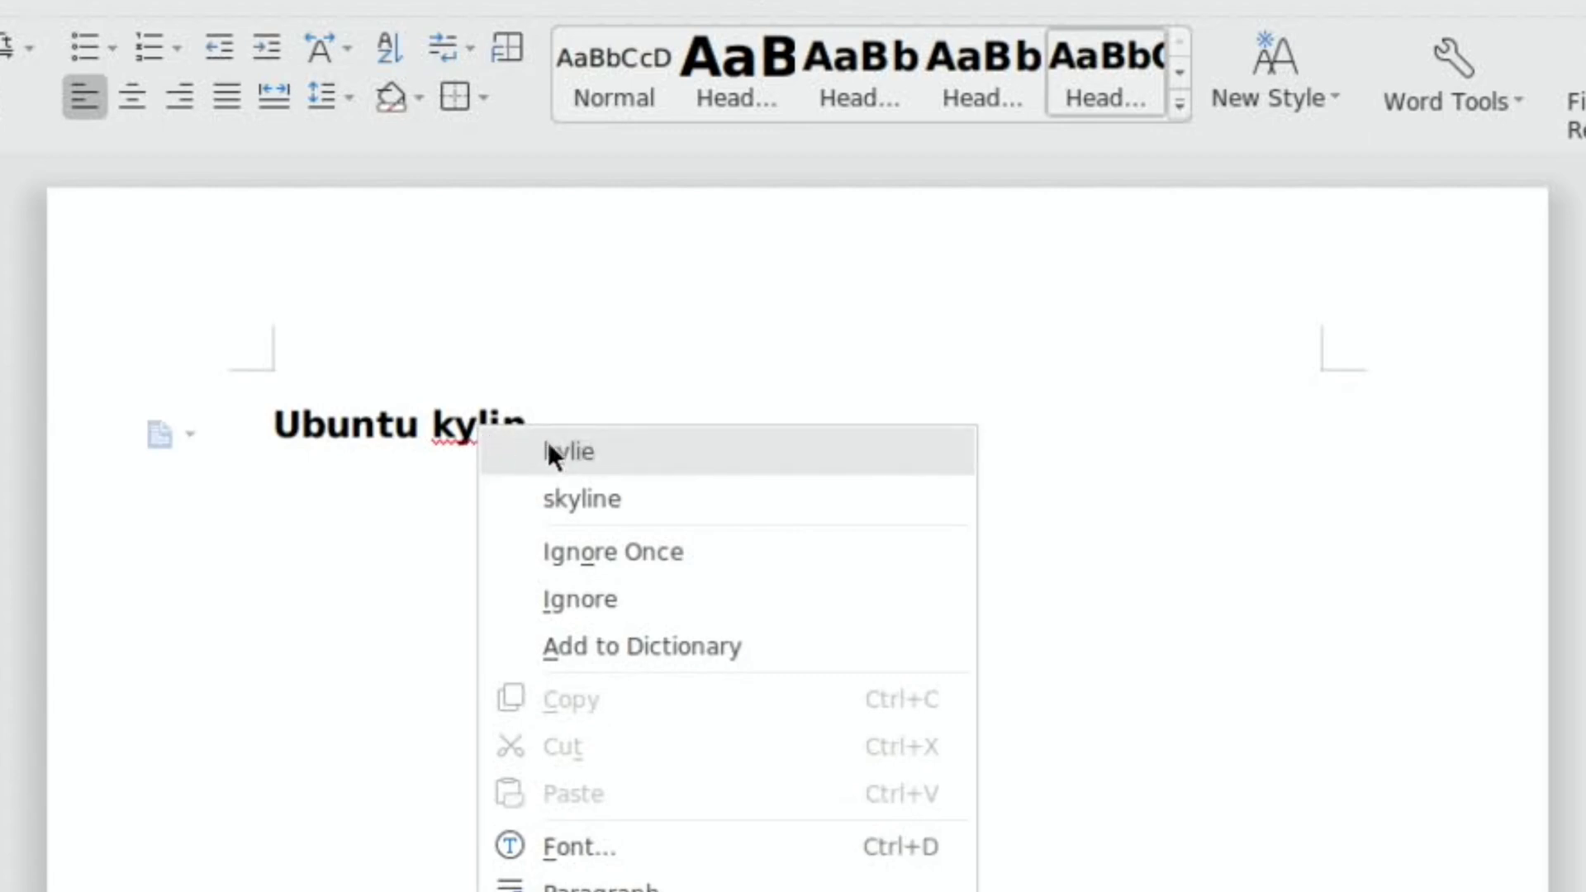
key(Escape)
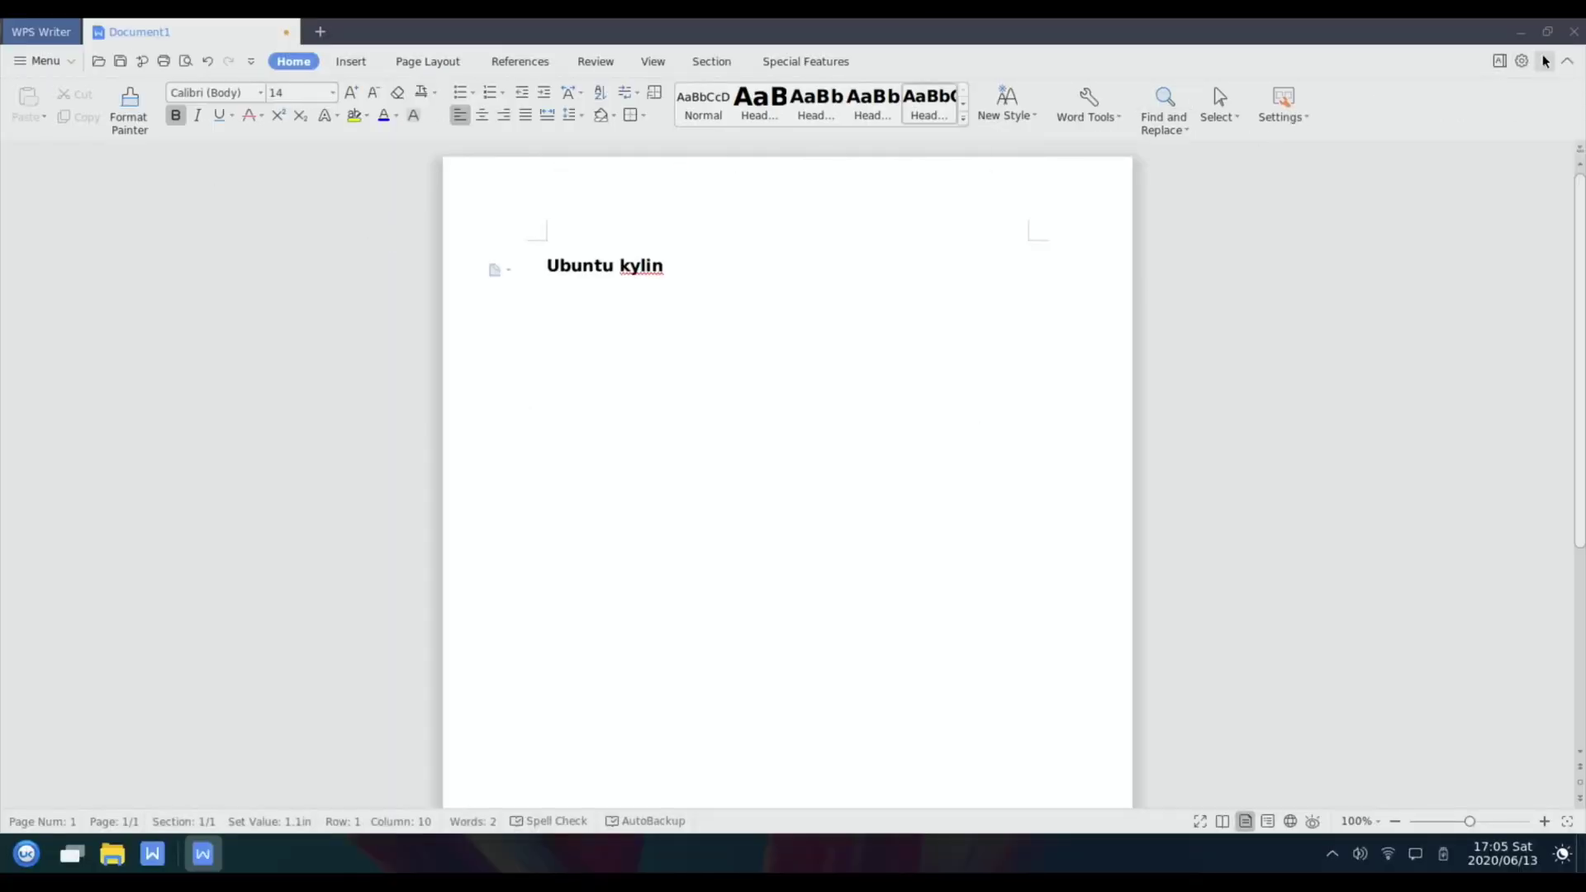
click(1573, 33)
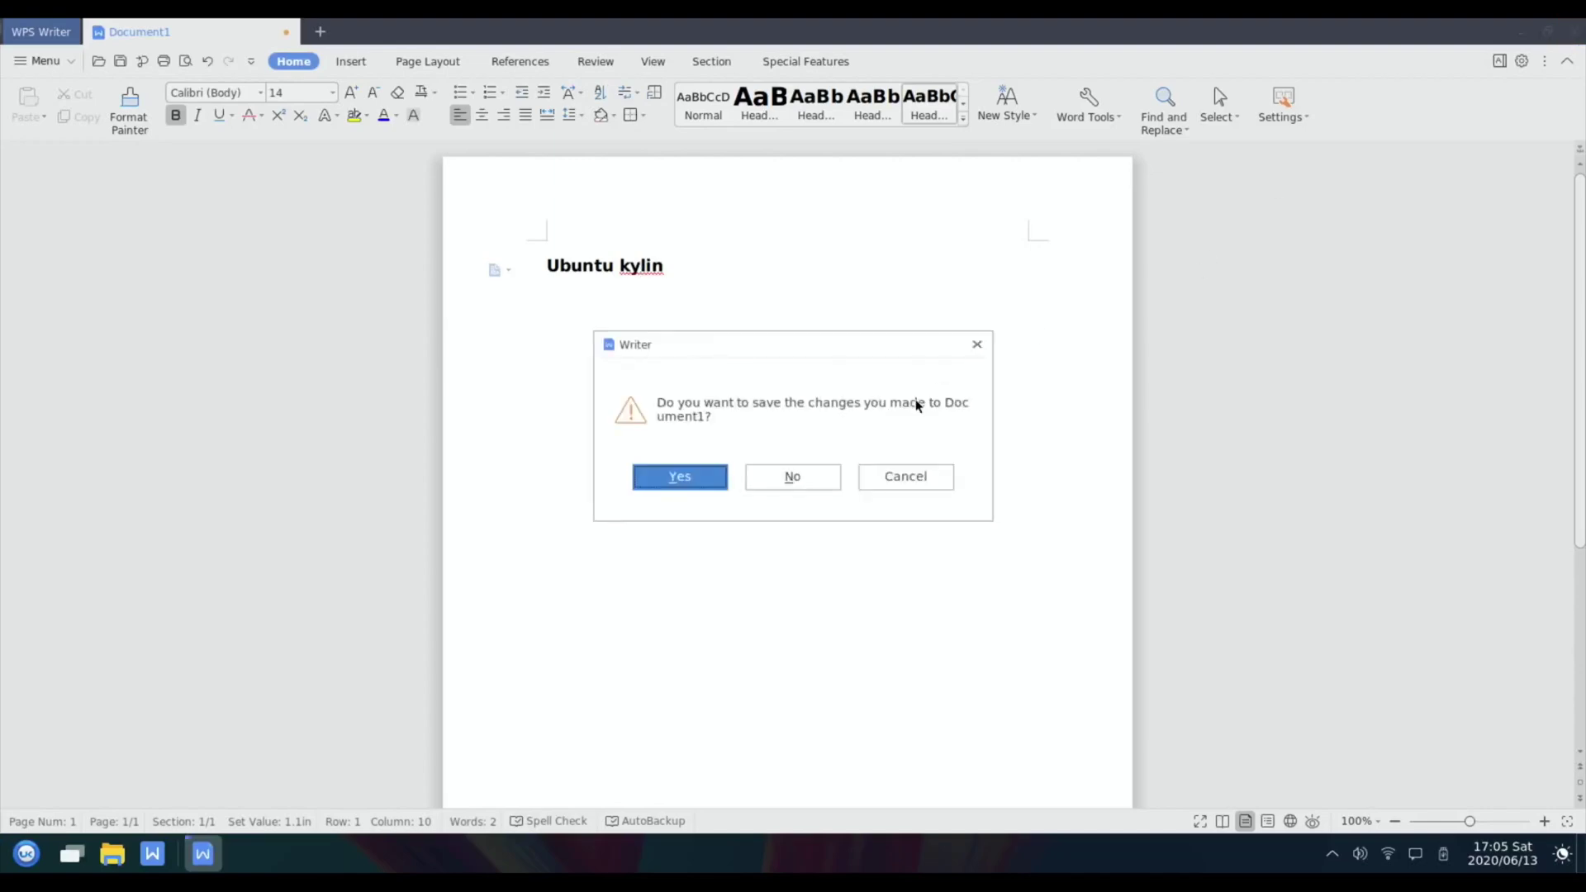
click(780, 484)
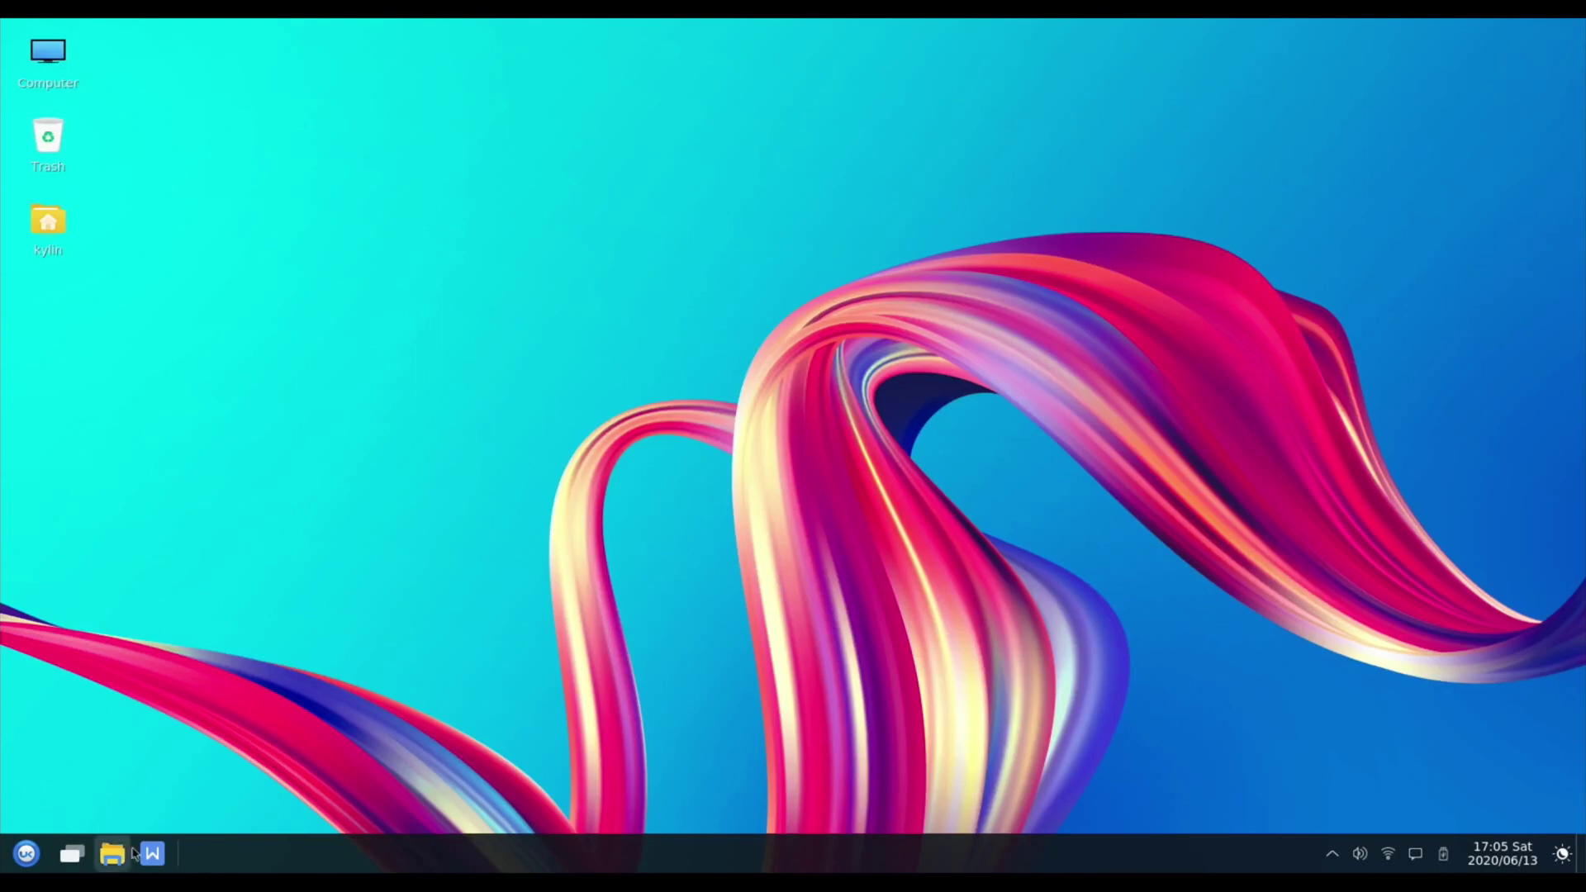
click(152, 856)
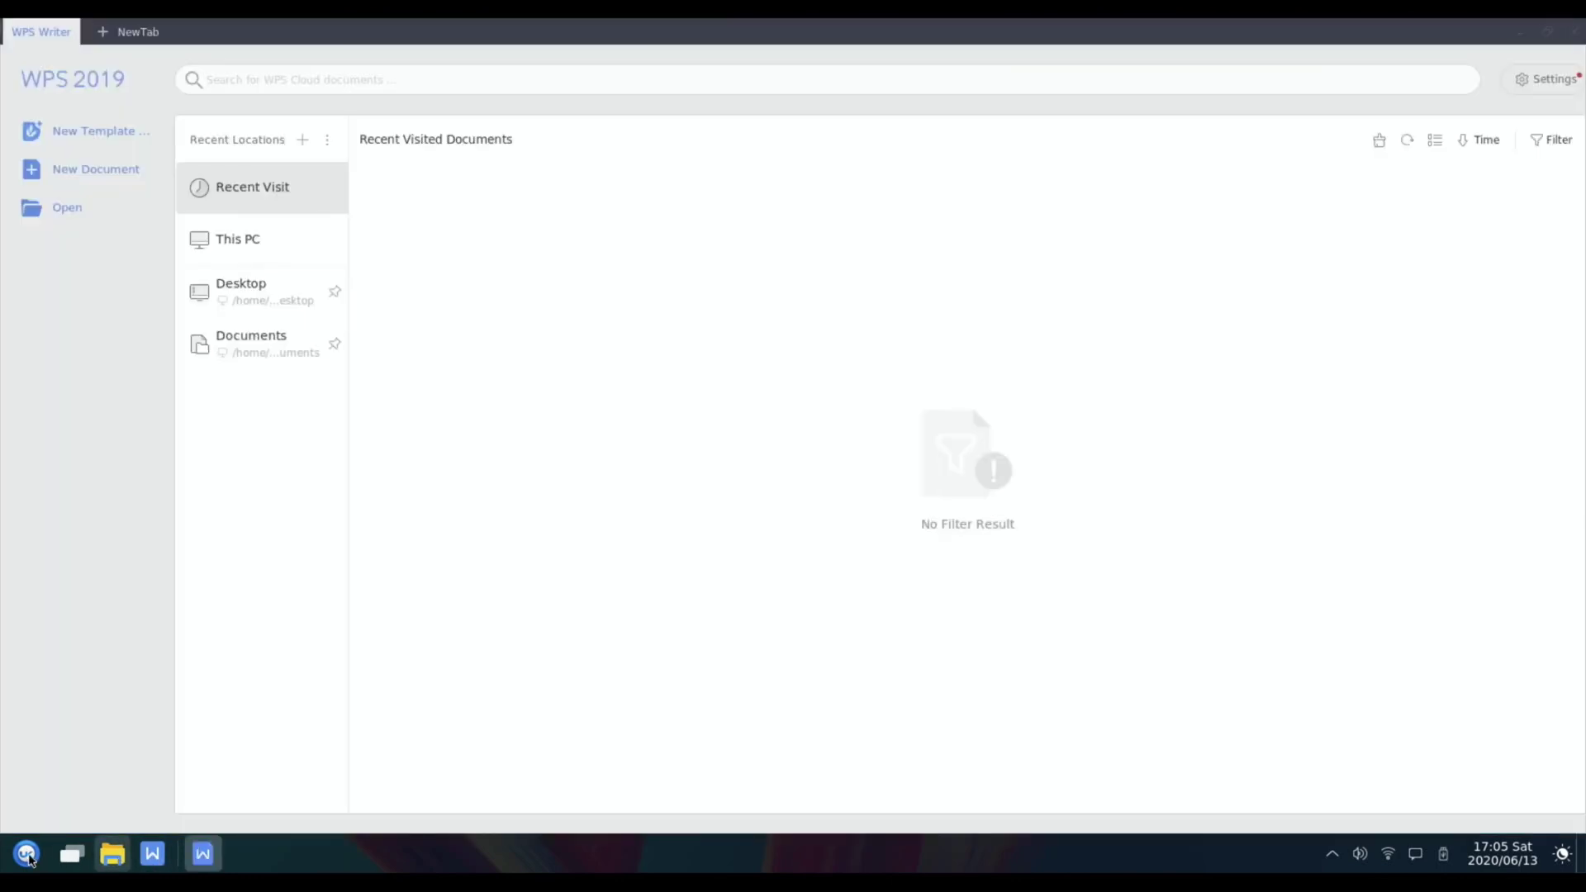
Launch the system monitor, then toggle Show Desktop five times to hide and restore all windows
click(27, 856)
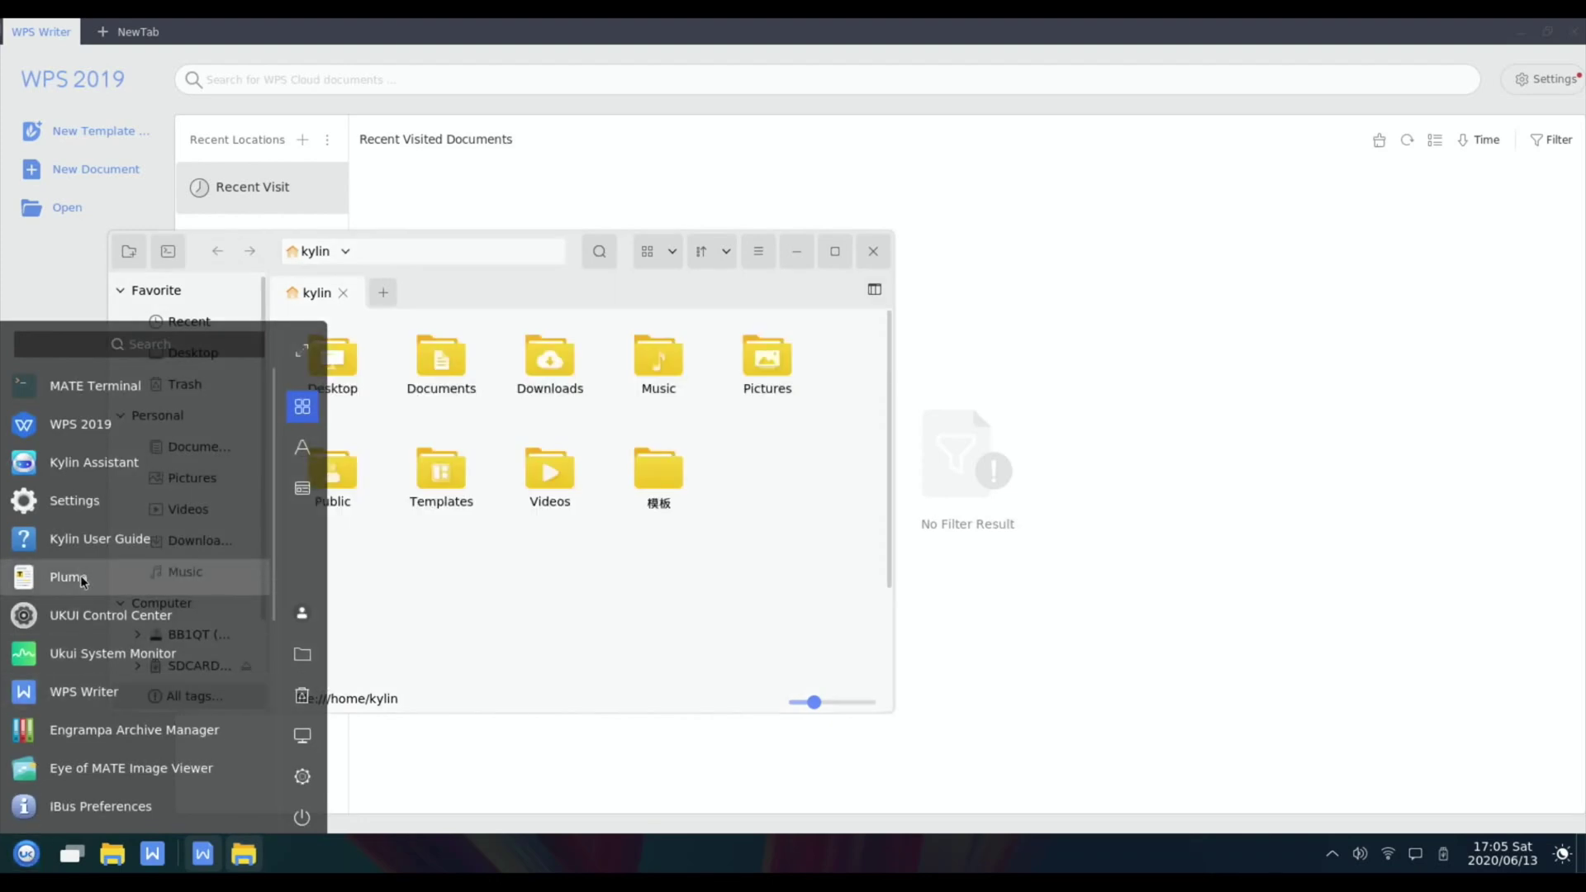
click(119, 656)
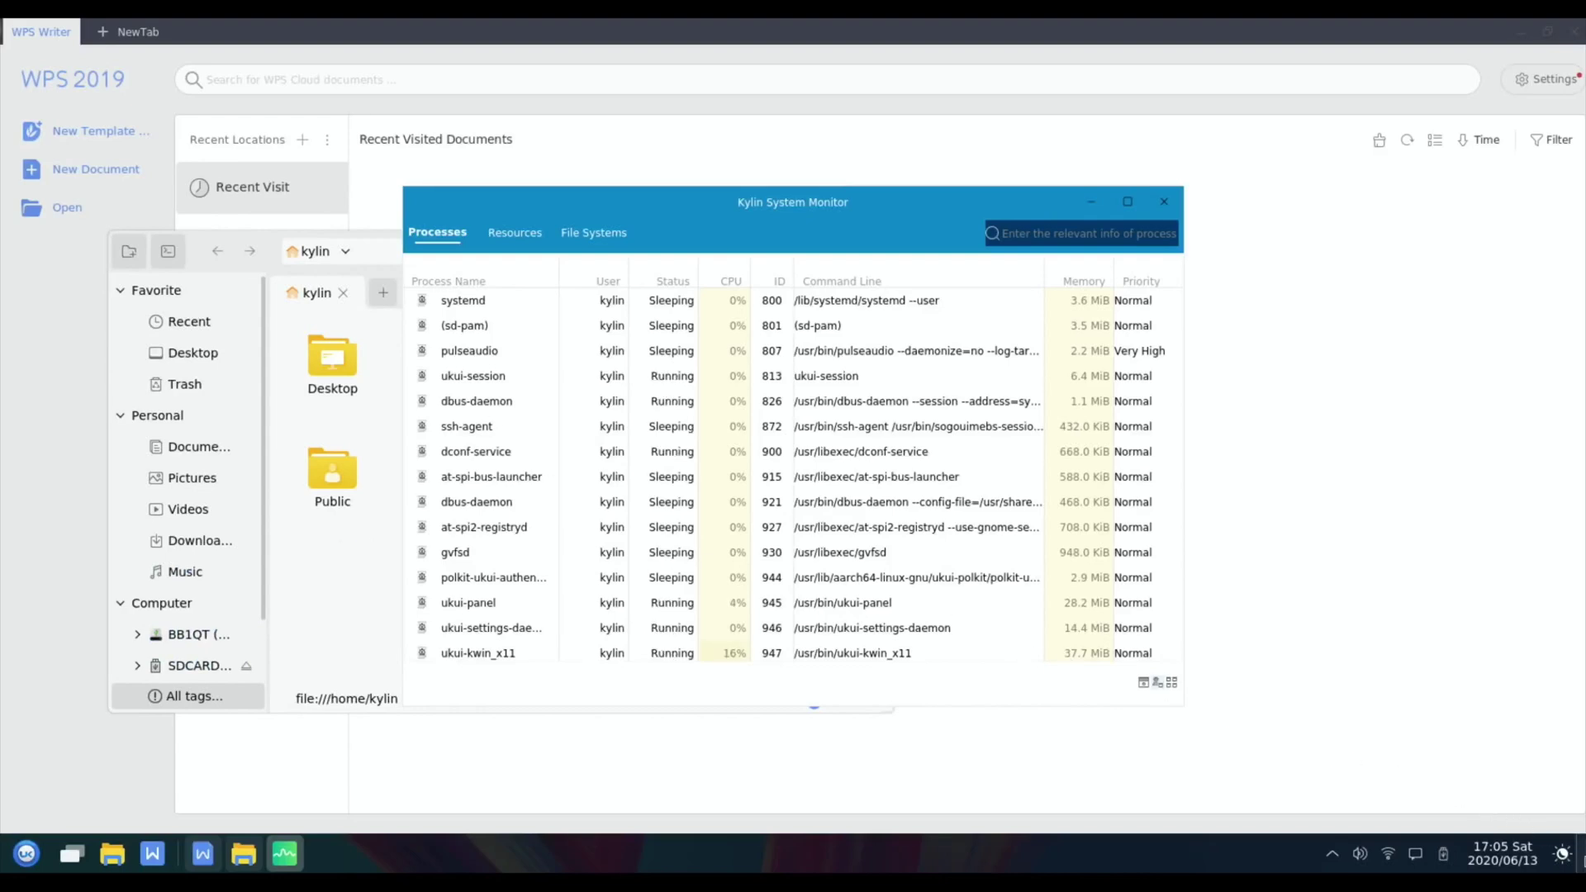
click(1562, 855)
click(1562, 854)
click(1563, 854)
click(1563, 854)
click(1563, 854)
click(1562, 855)
click(1563, 854)
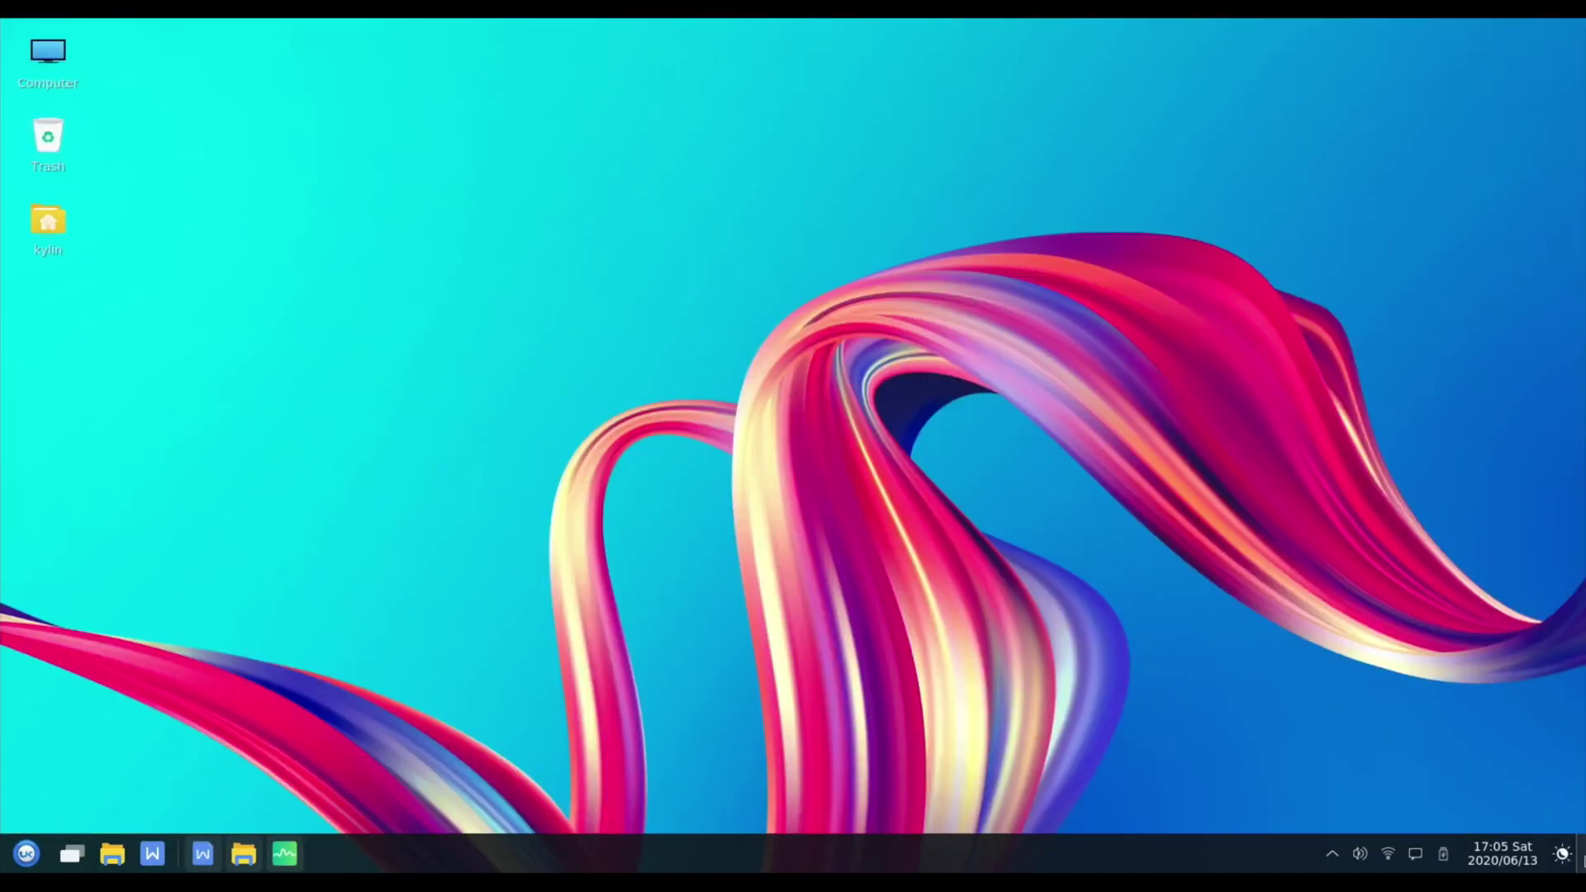
click(1562, 855)
click(1563, 854)
click(1563, 854)
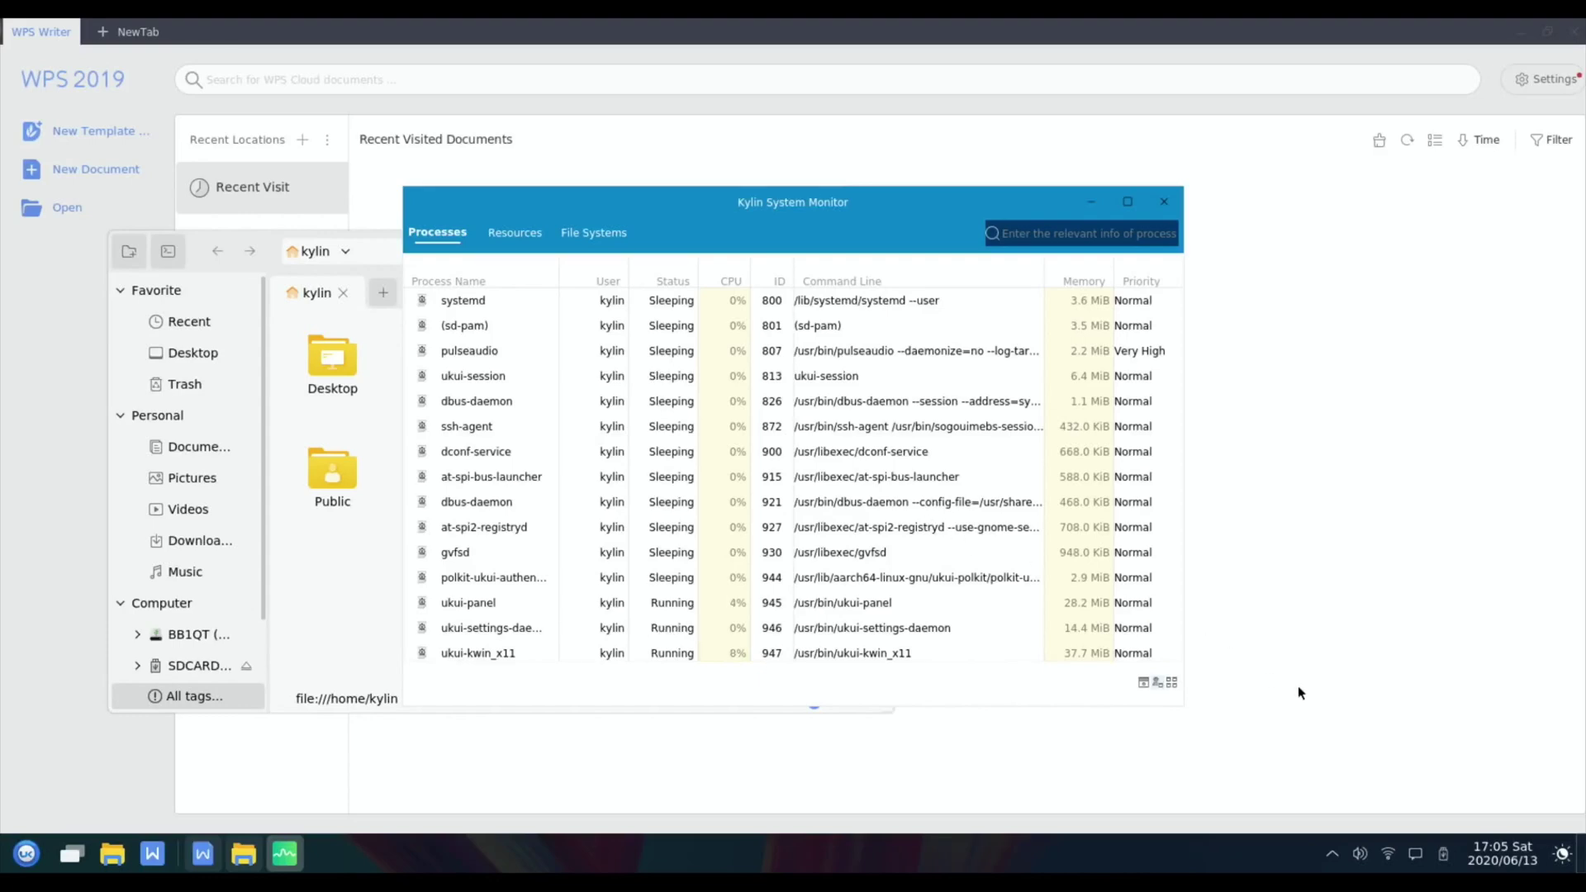
click(1581, 855)
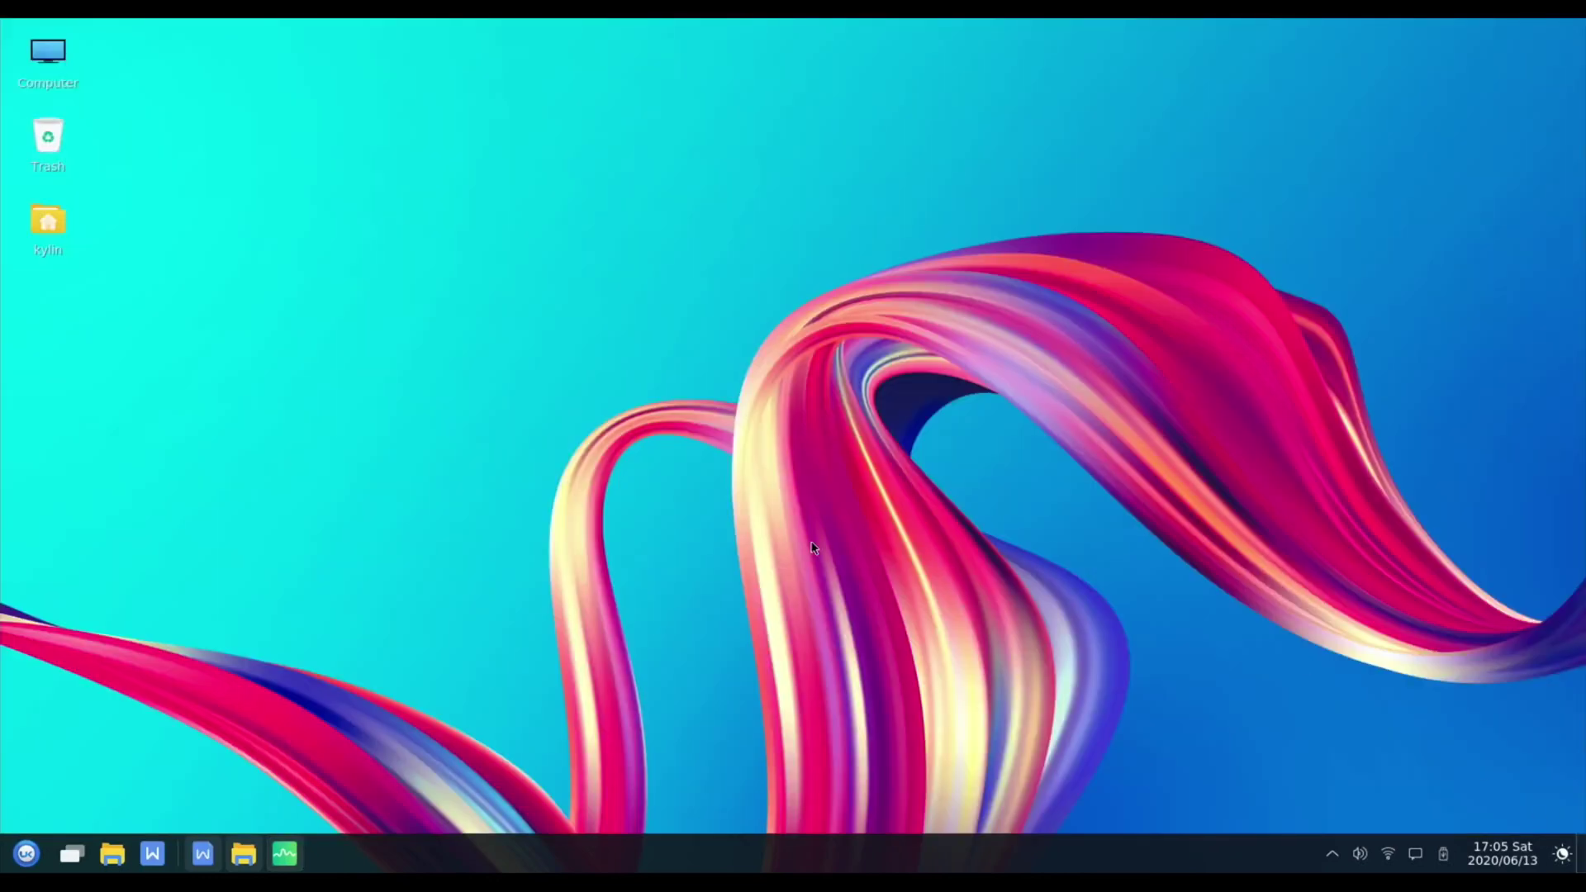
click(49, 62)
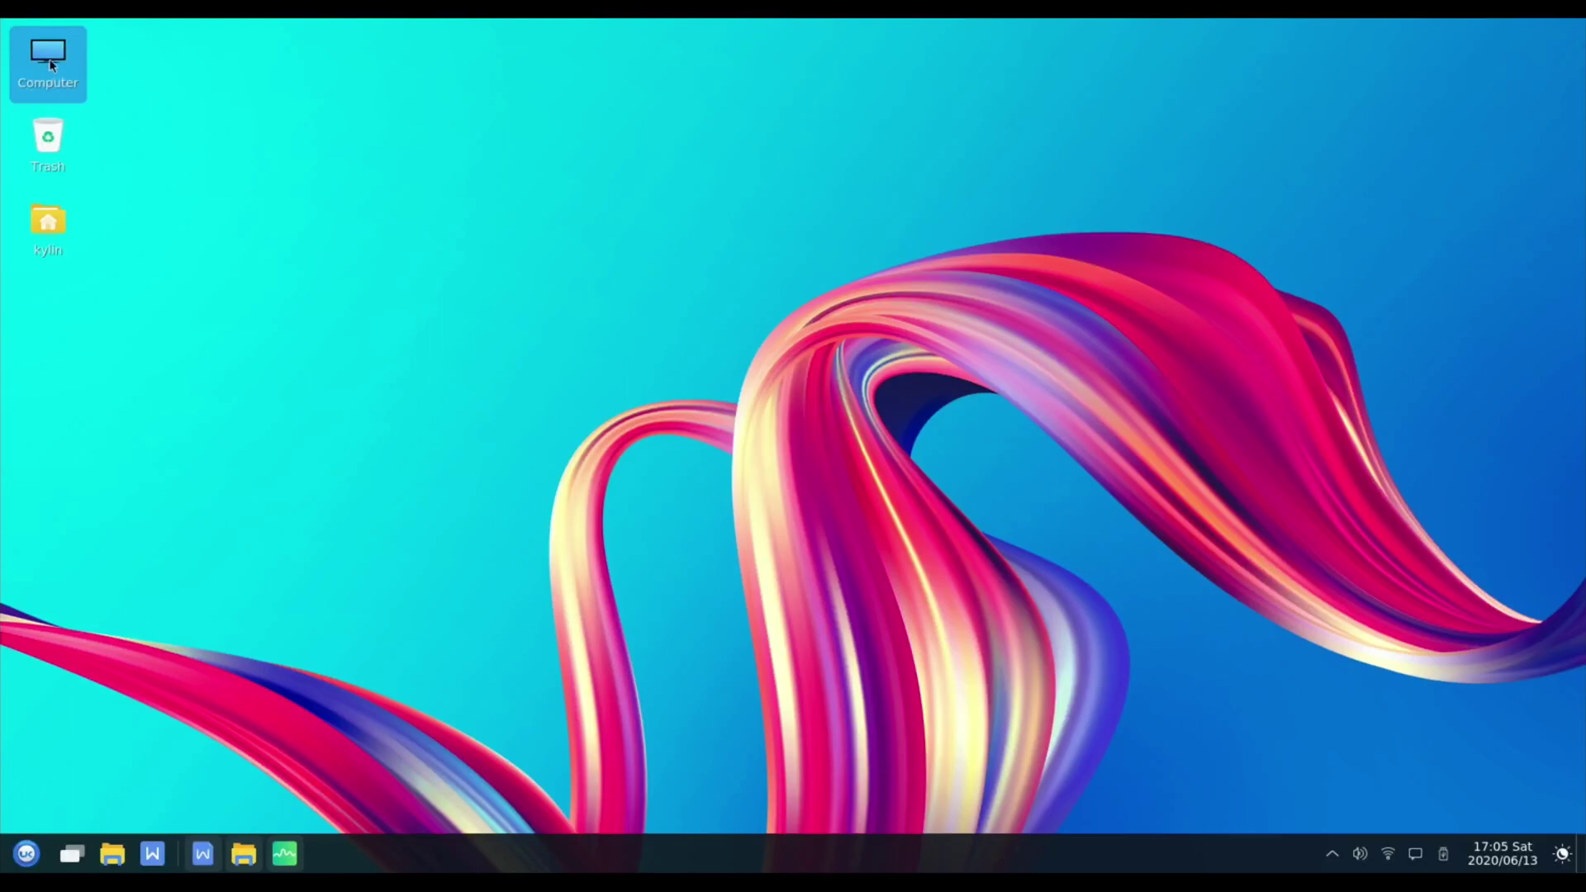
double_click(49, 62)
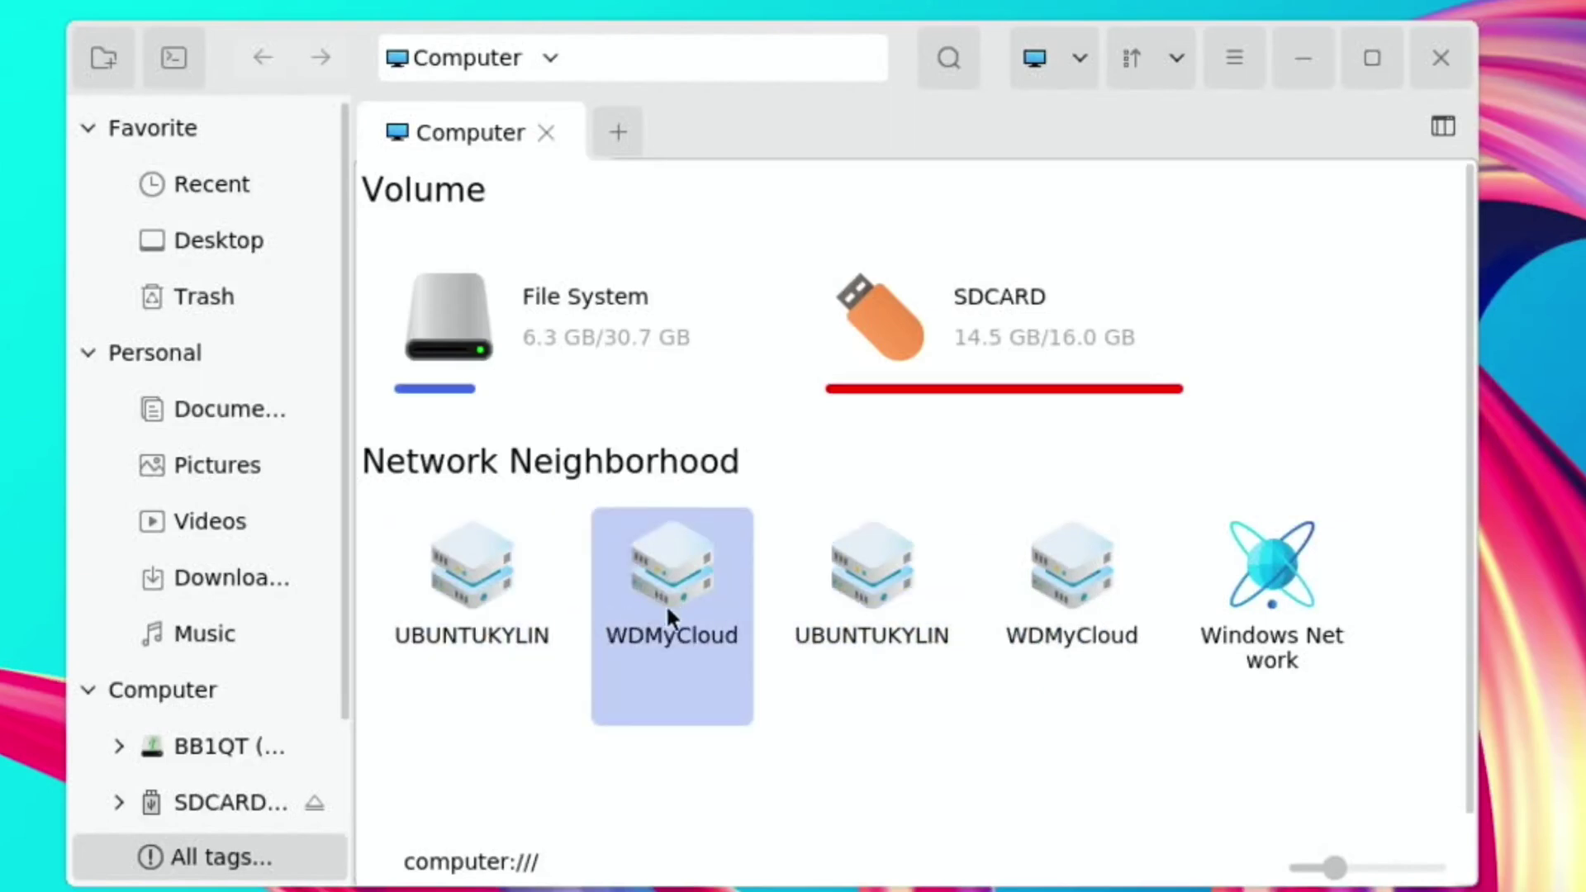
click(672, 580)
double_click(673, 579)
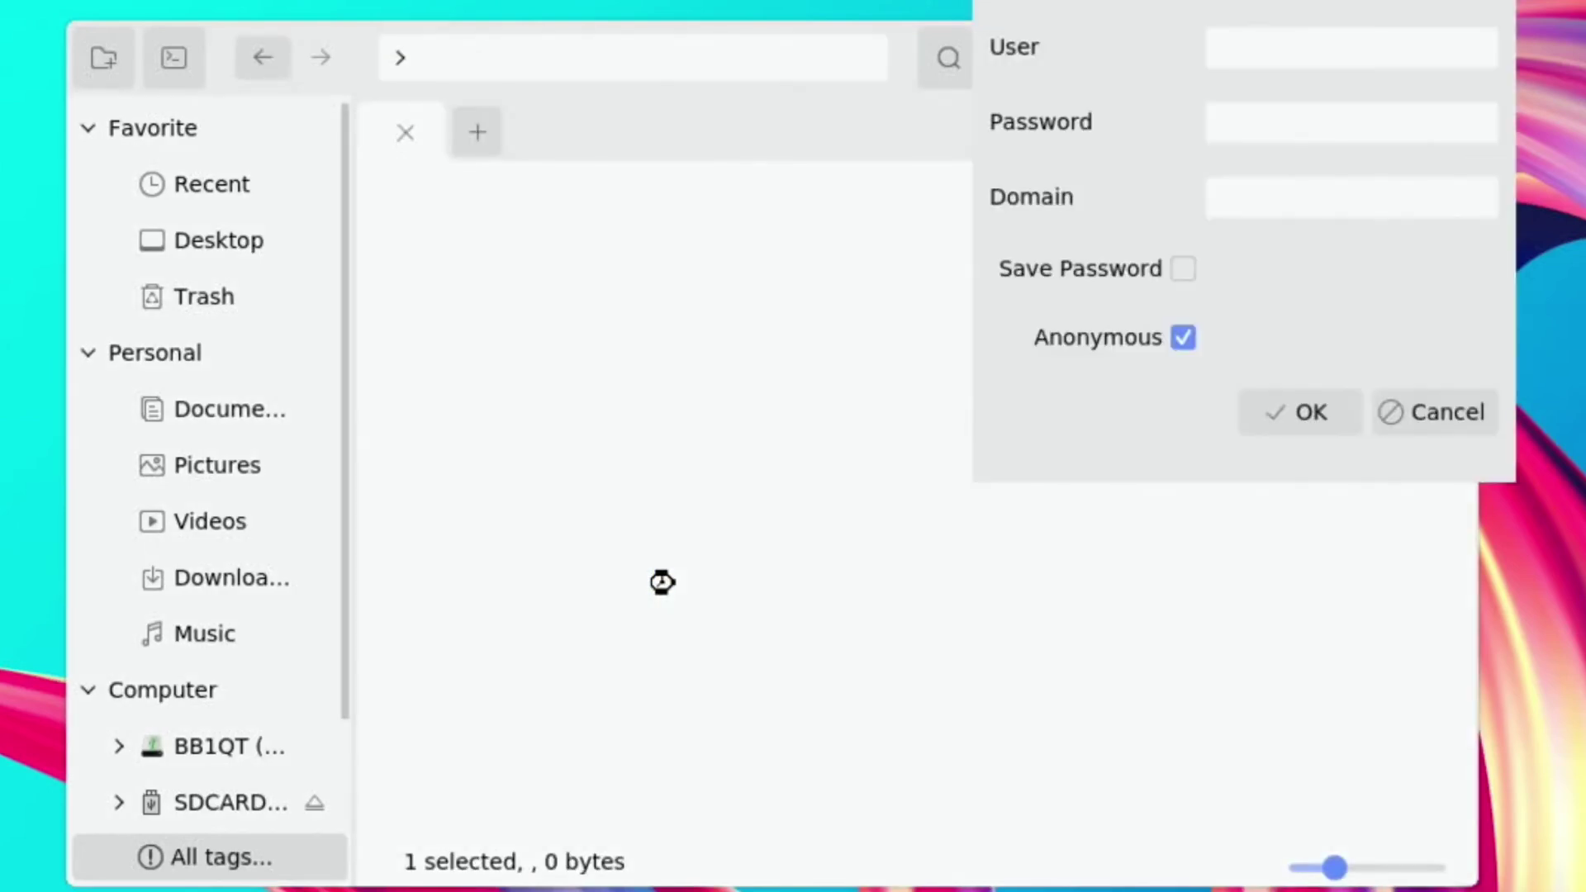
click(1300, 413)
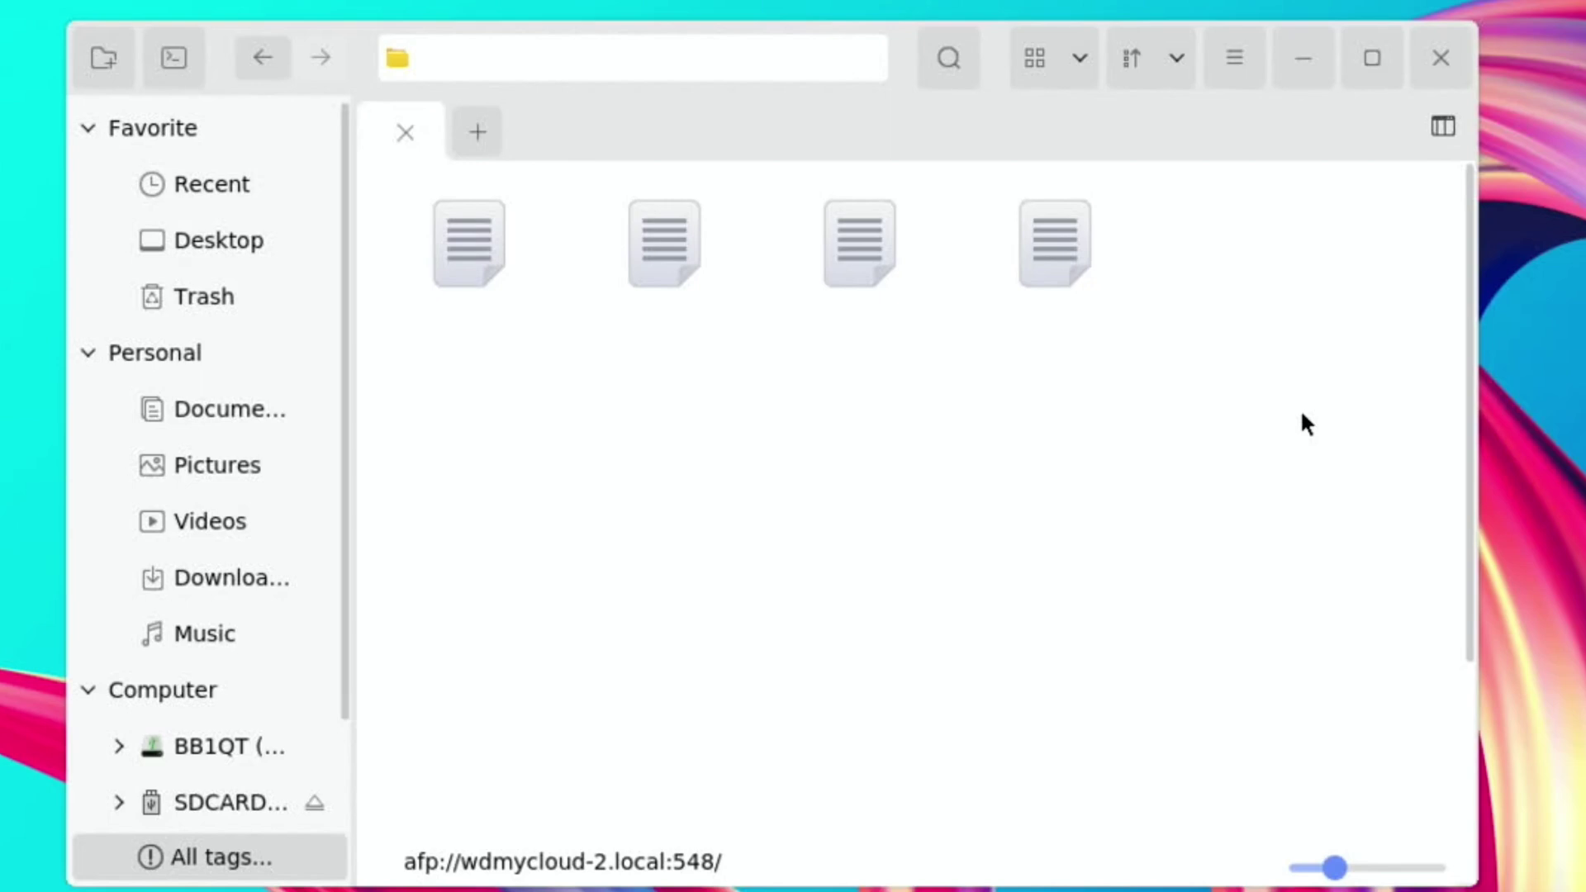
click(485, 270)
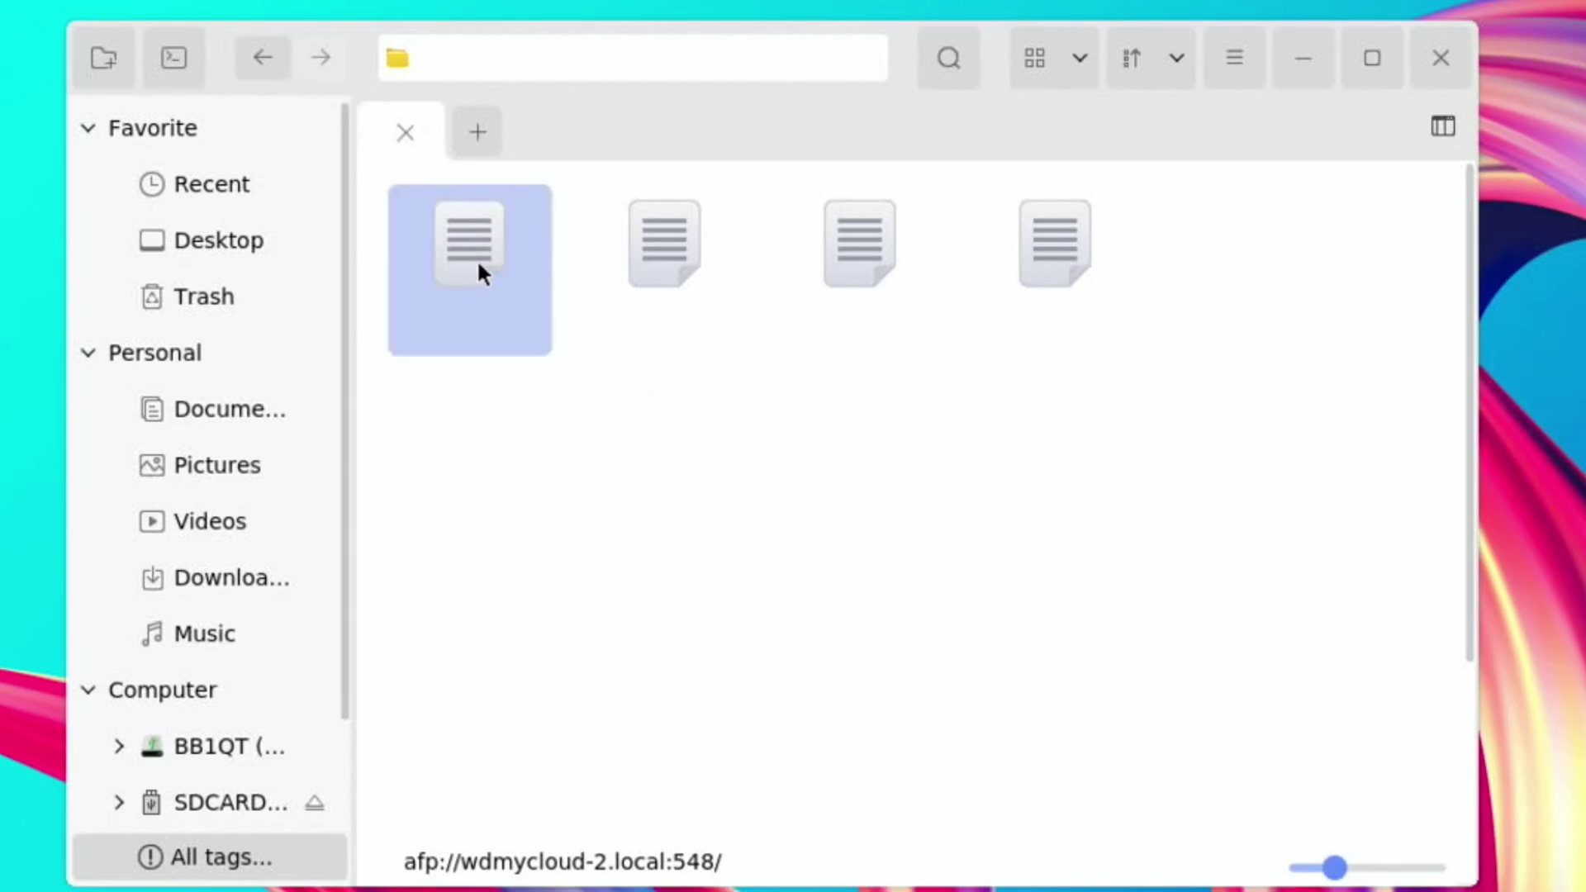
click(480, 269)
click(665, 279)
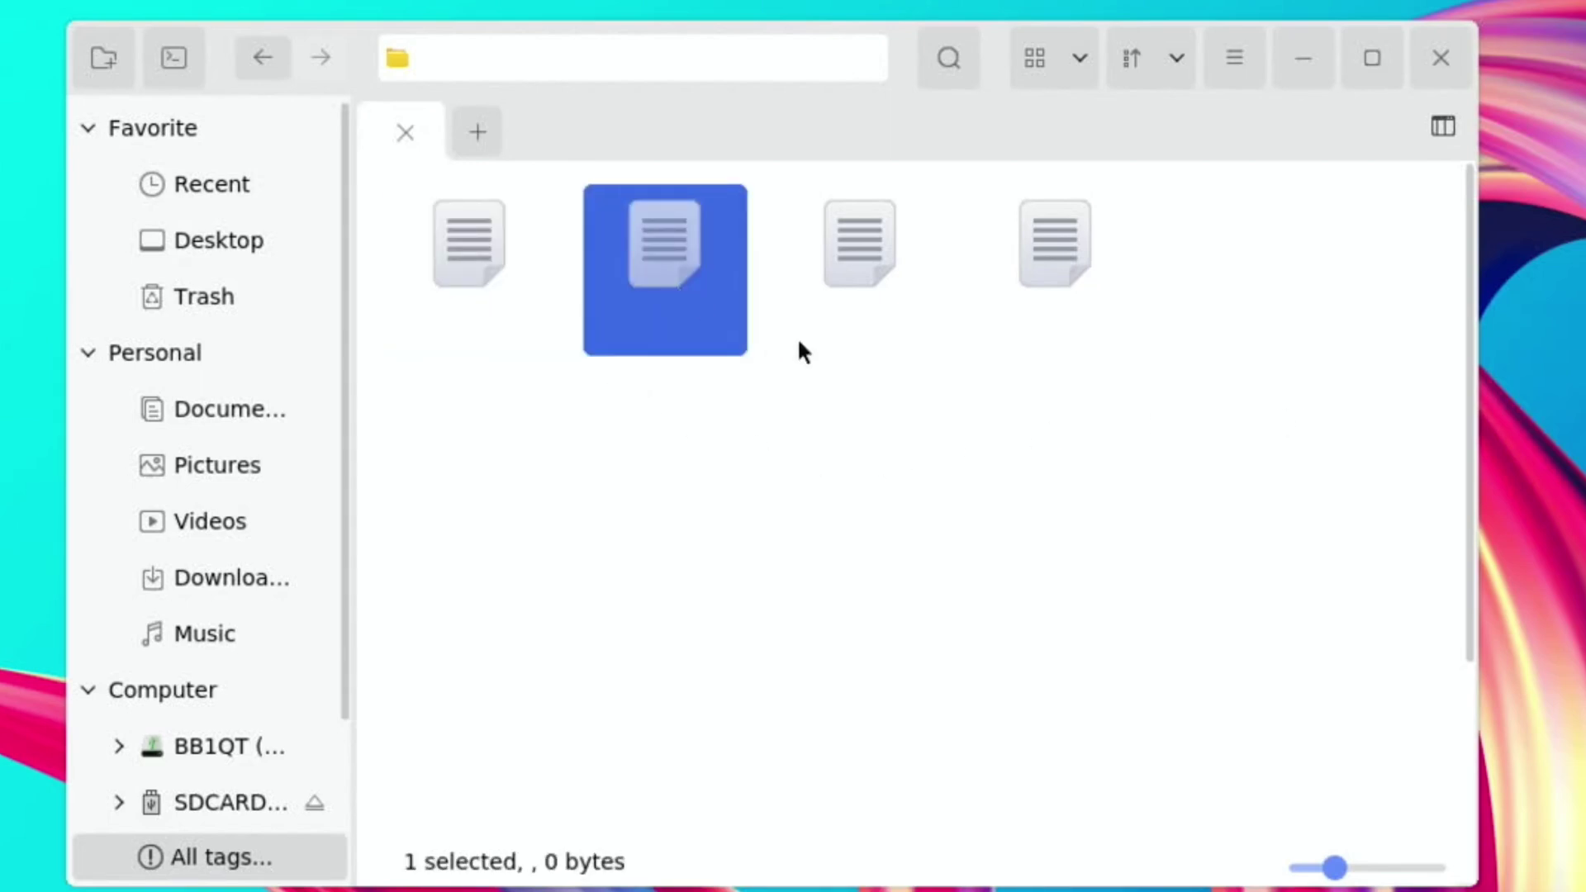
click(859, 263)
click(1079, 266)
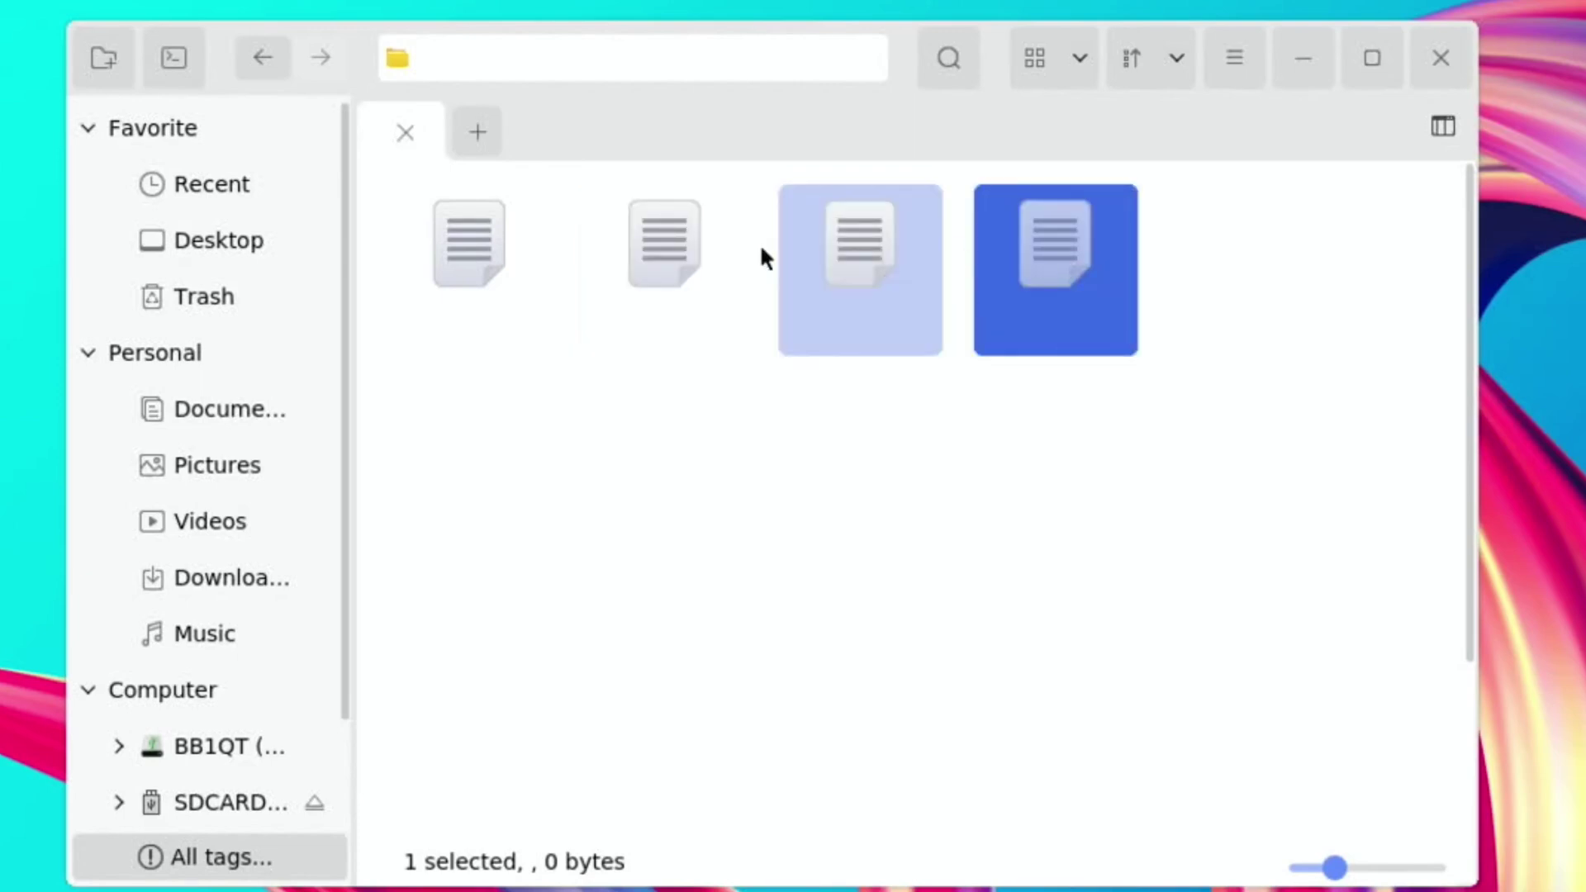
double_click(667, 248)
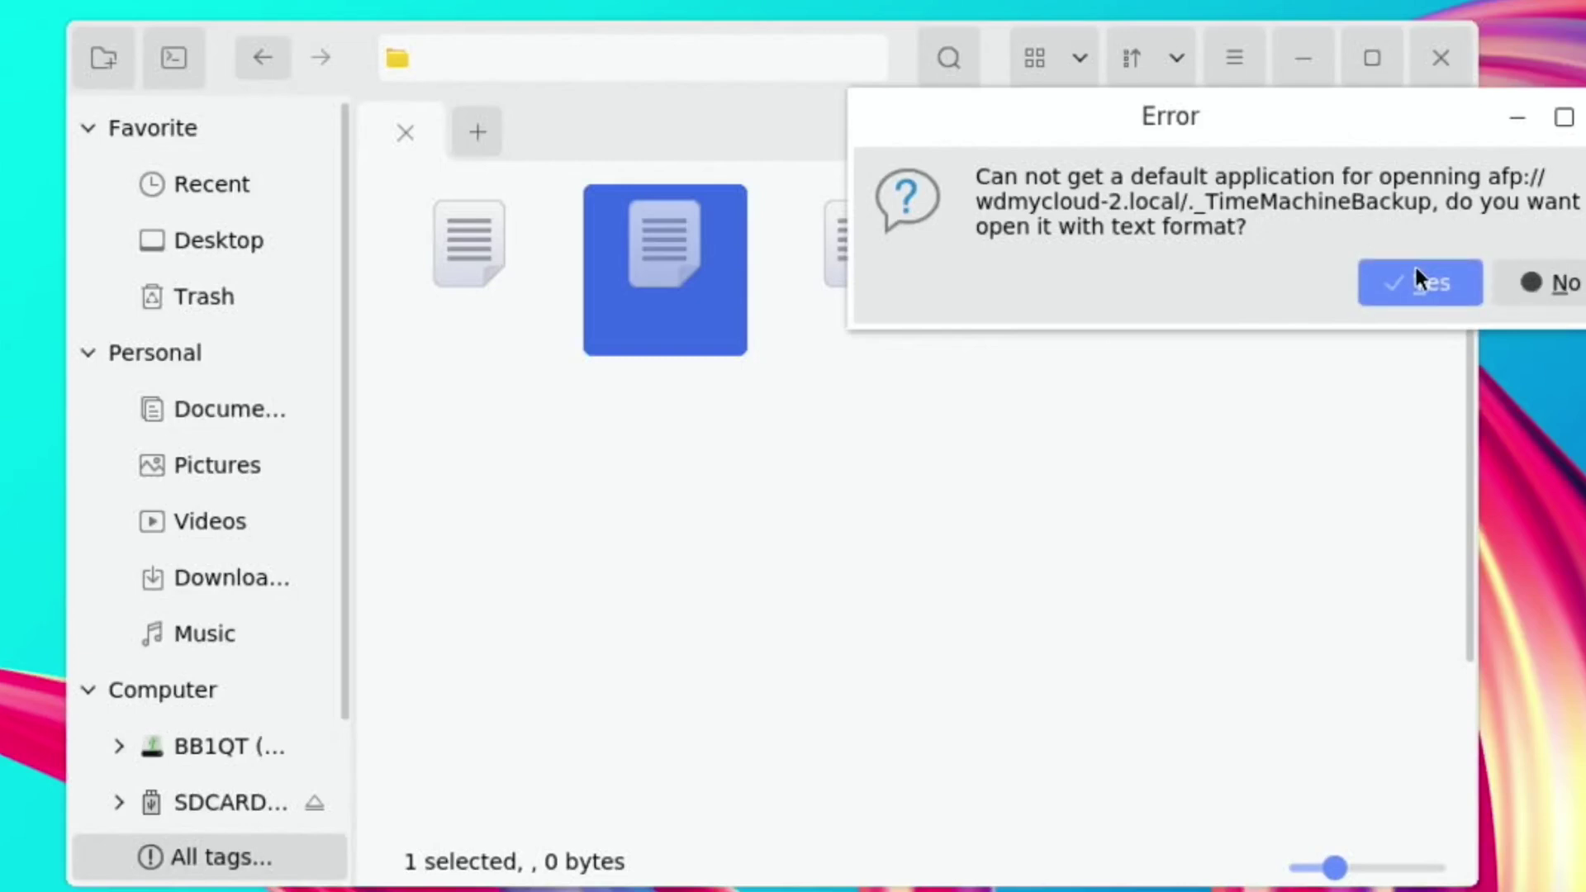
click(1537, 284)
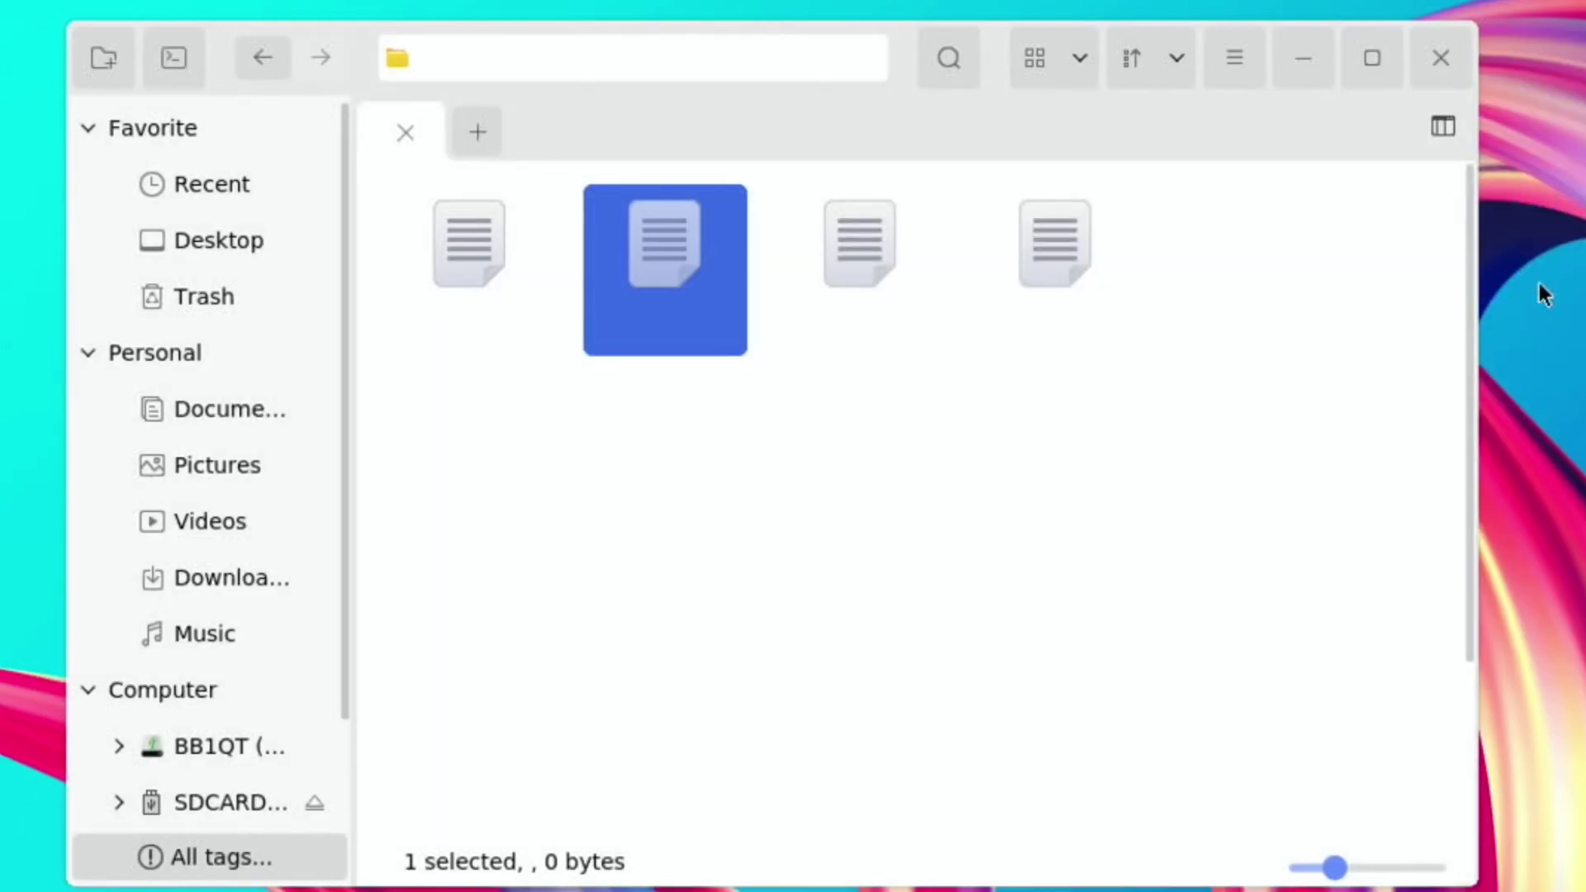
double_click(468, 256)
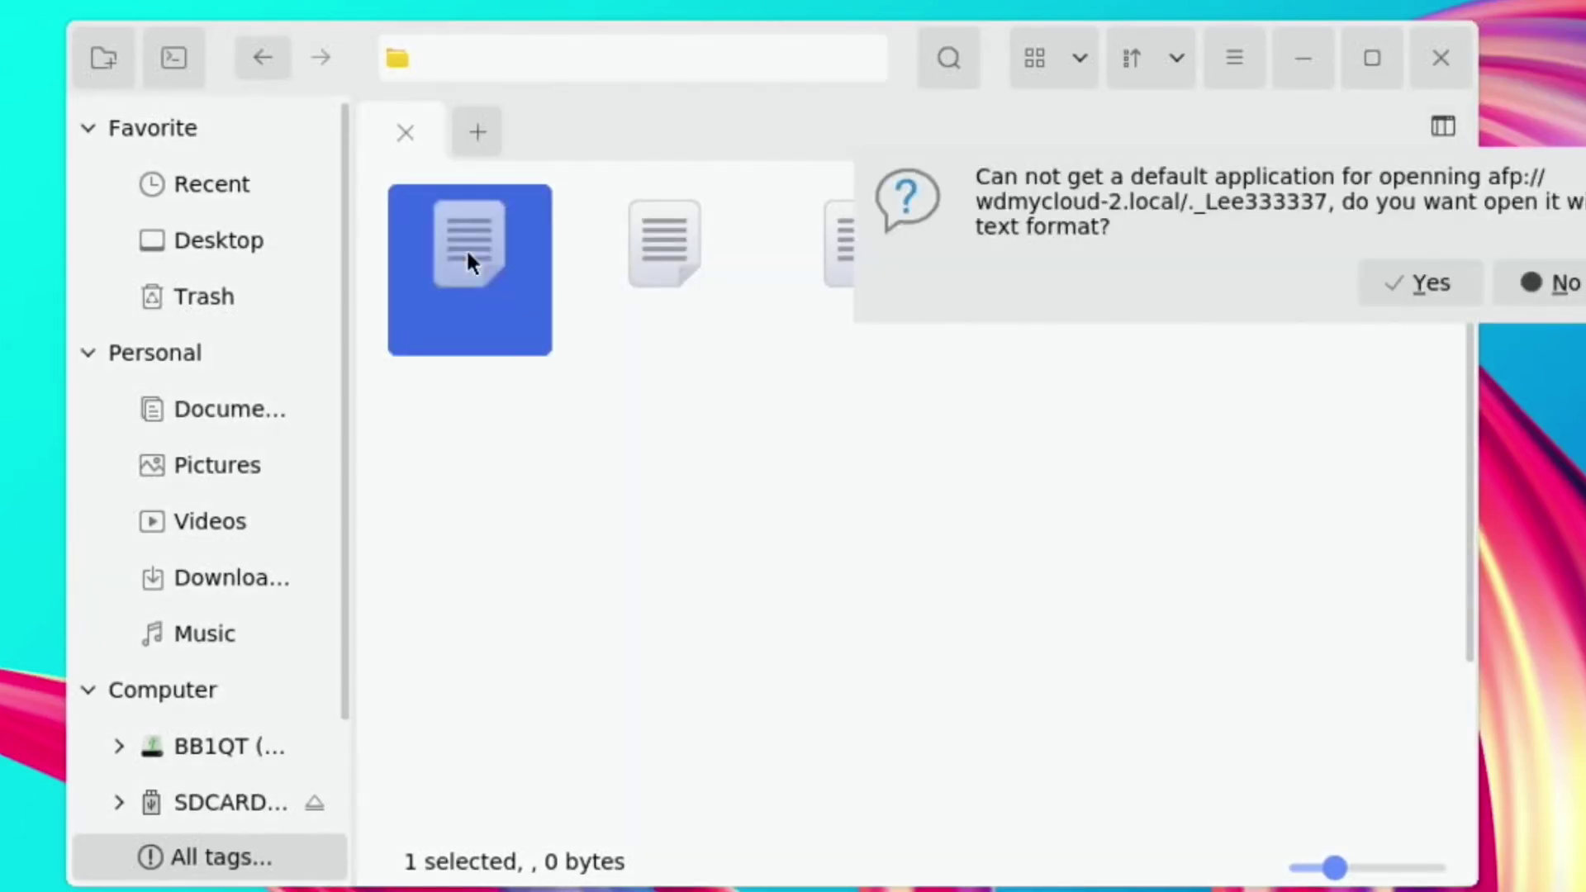
click(1550, 281)
click(1075, 61)
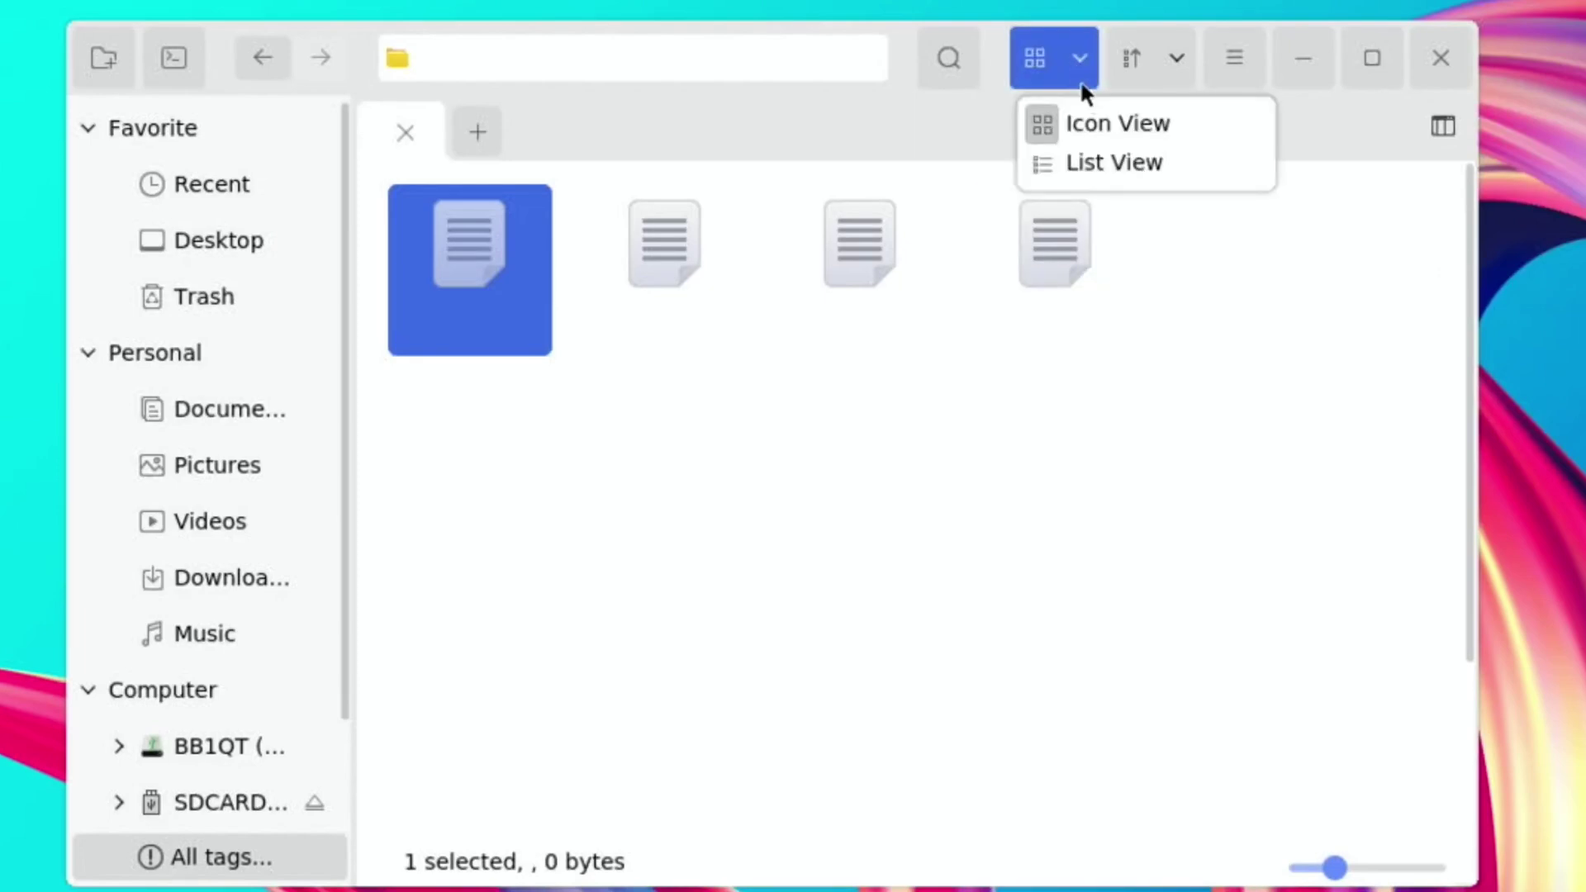
click(1088, 120)
click(1076, 60)
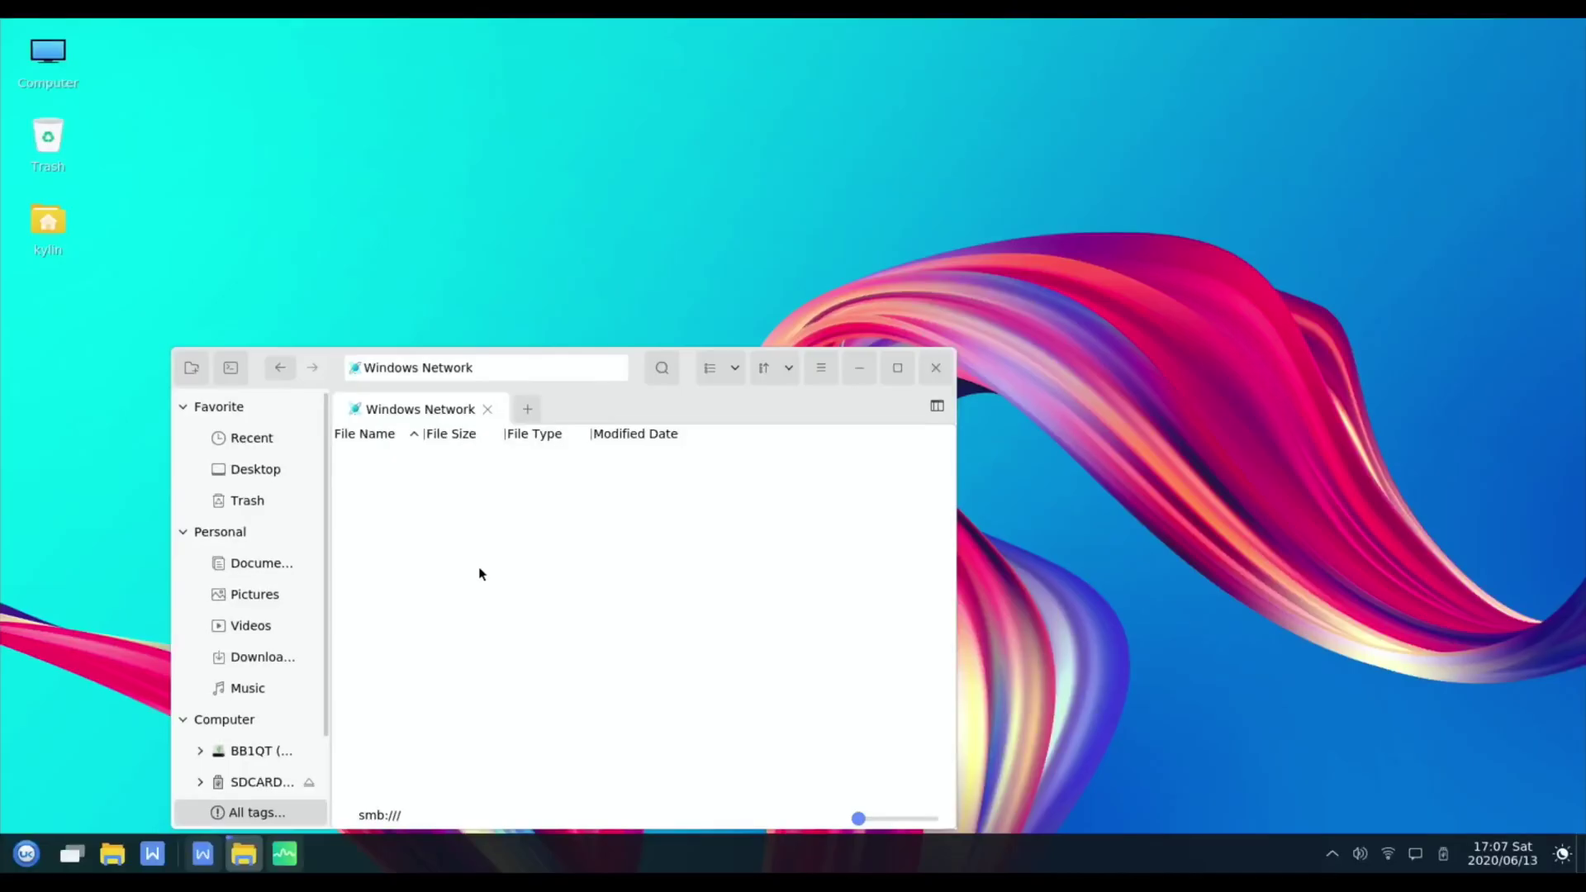
click(935, 368)
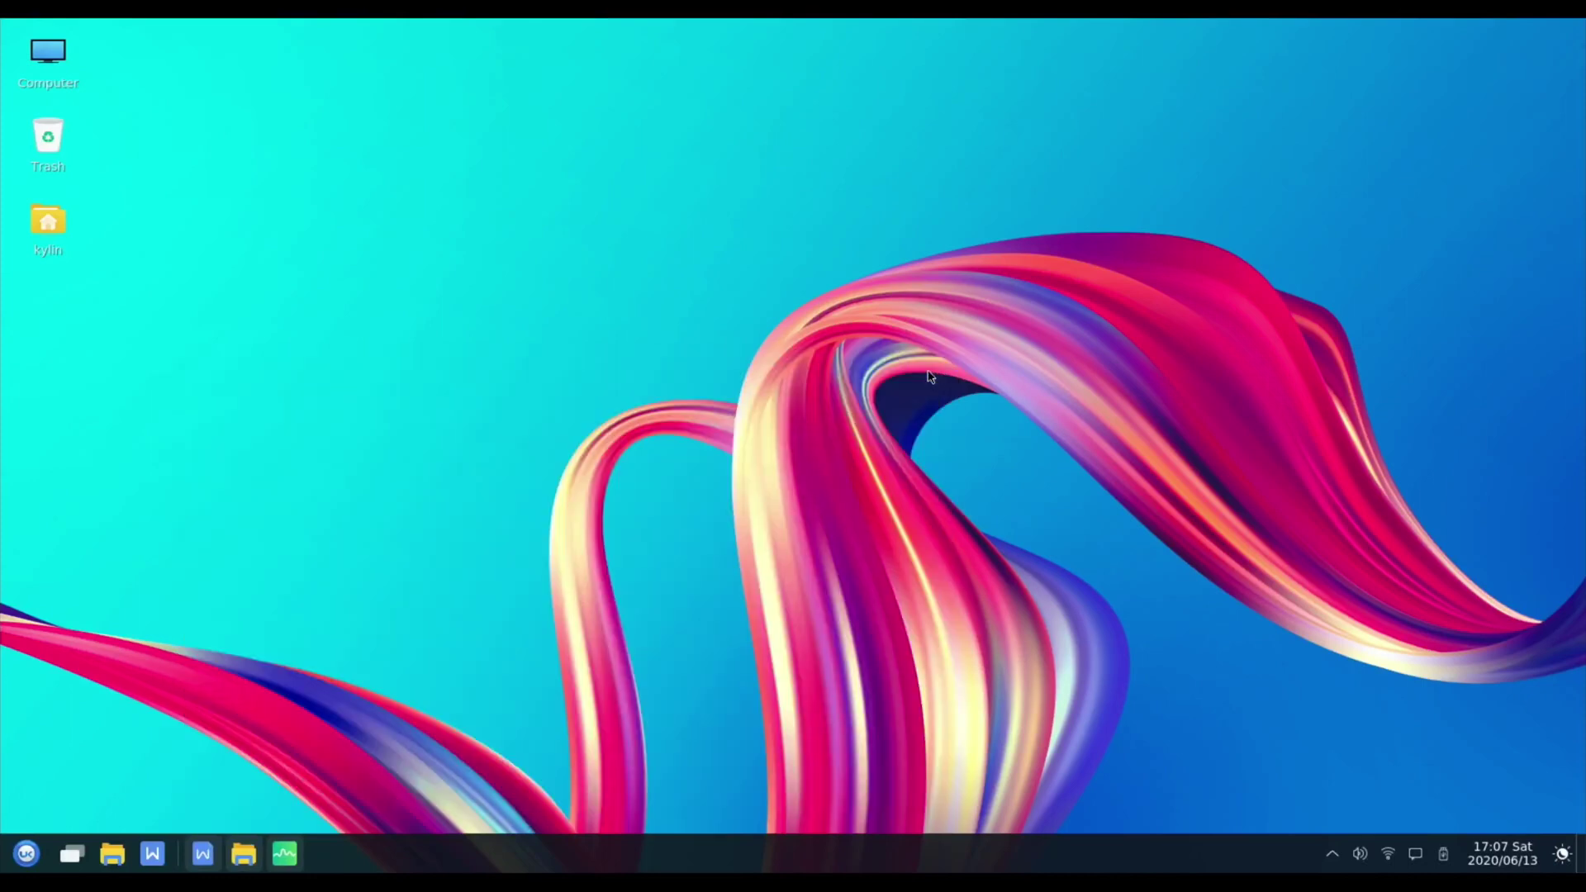
Scroll through the installed applications list and launch Kylin Assistant
click(26, 853)
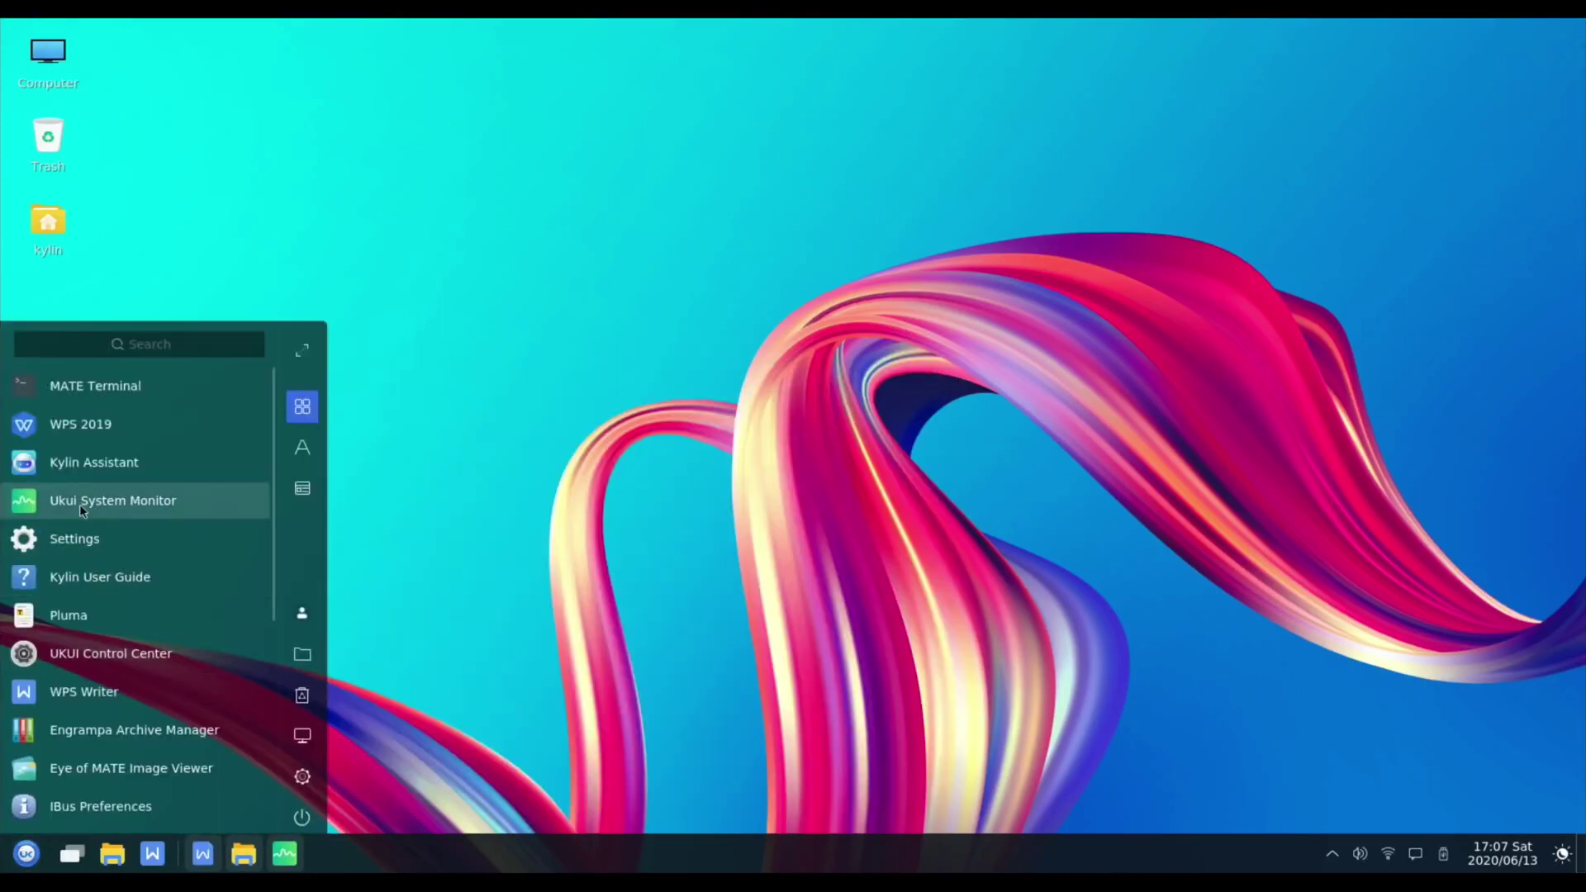
scroll(80, 504, down, 5)
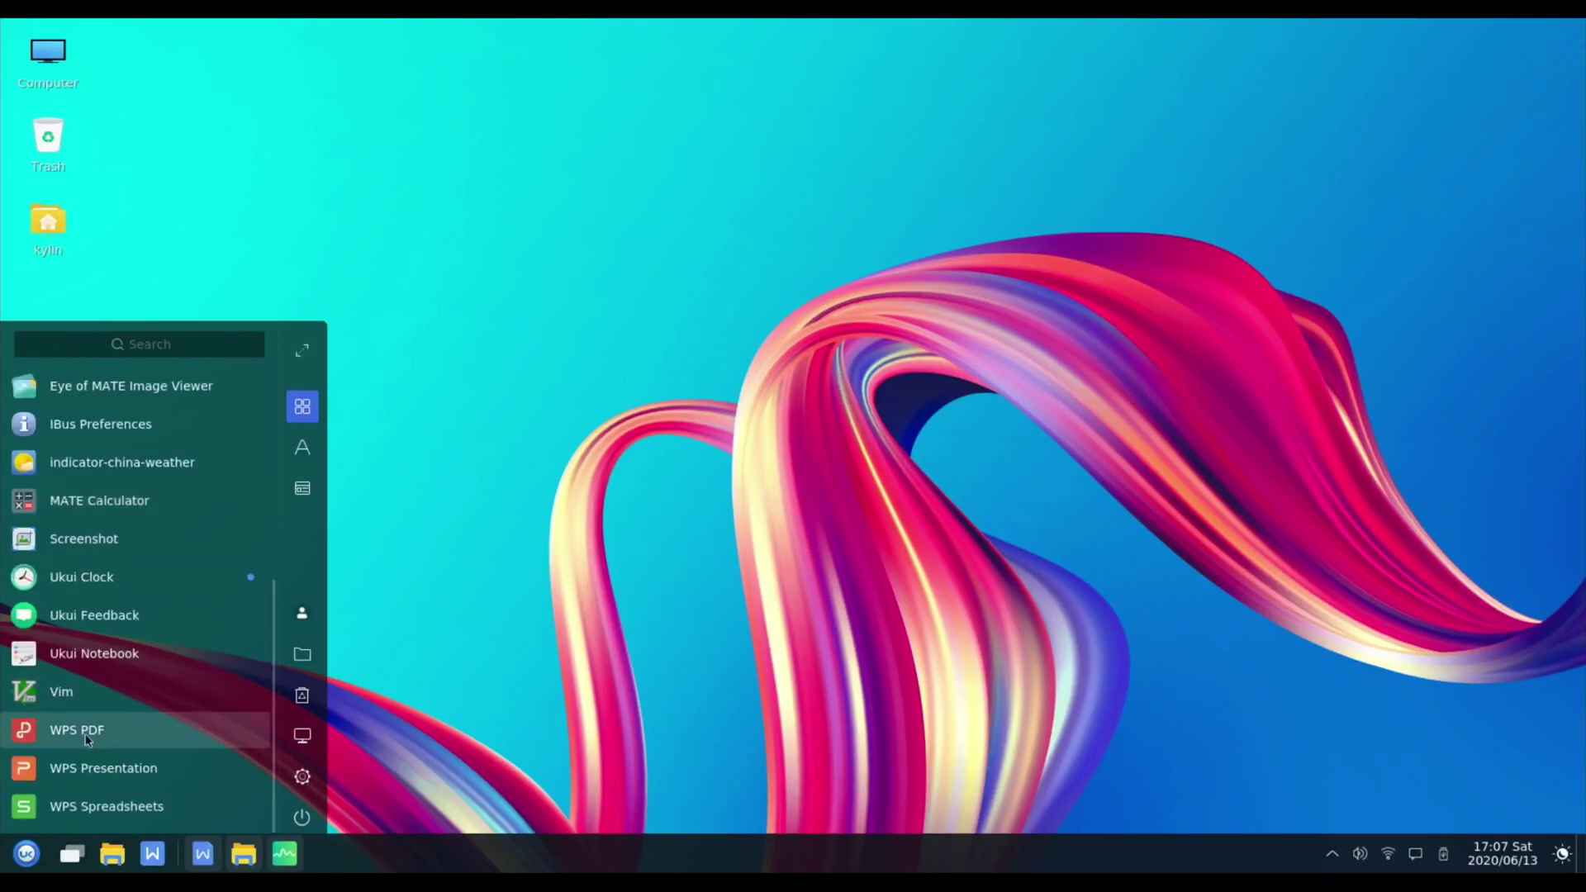
scroll(91, 655, up, 5)
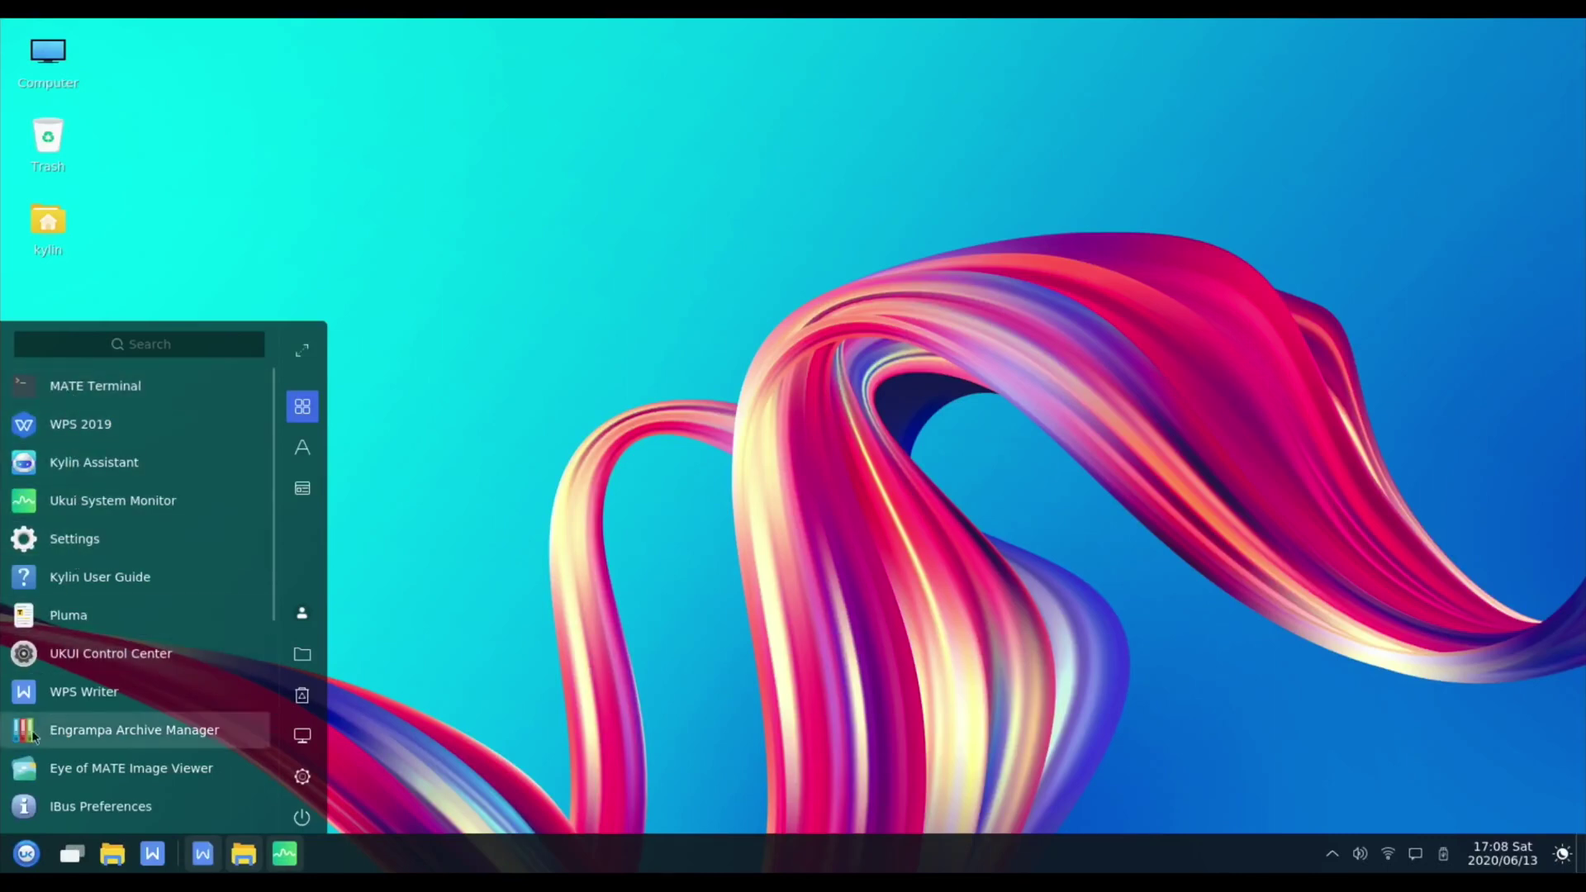
scroll(74, 701, down, 5)
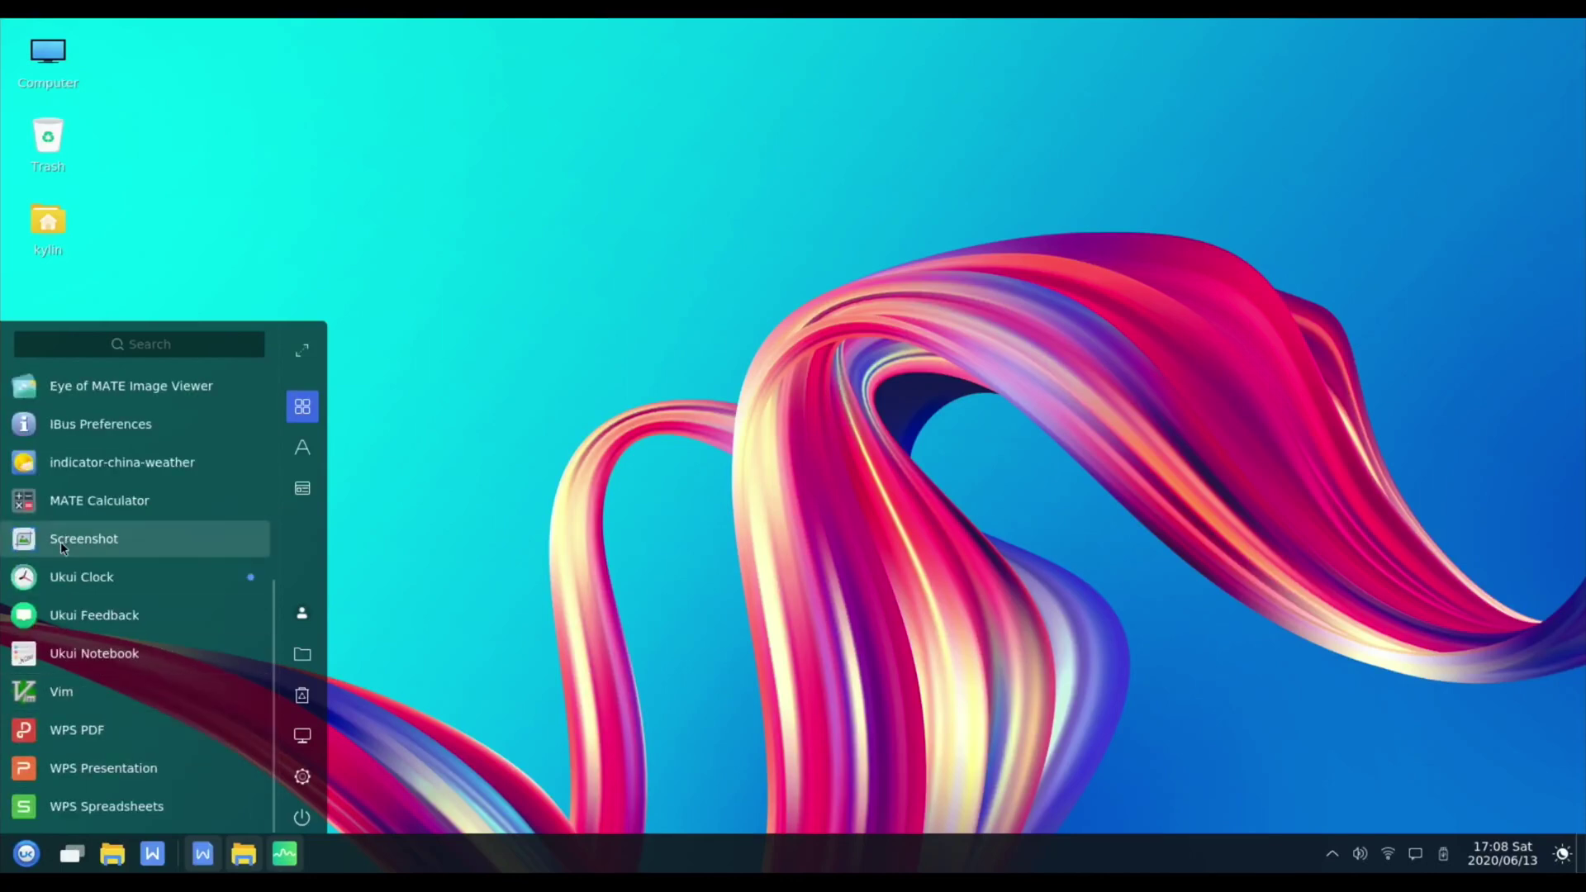
scroll(73, 653, up, 5)
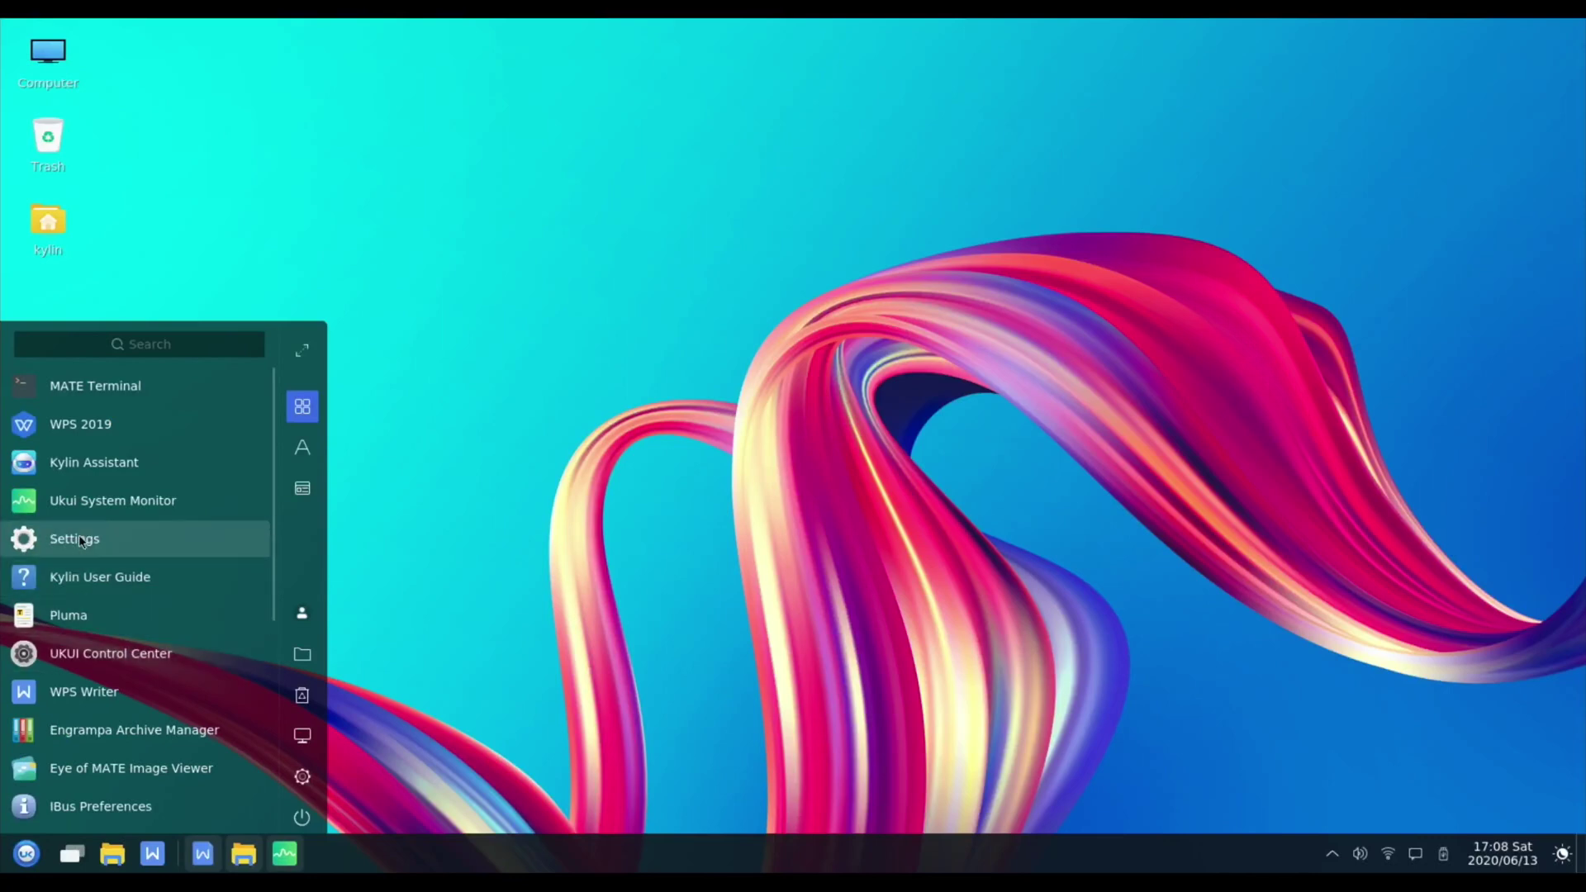
click(64, 461)
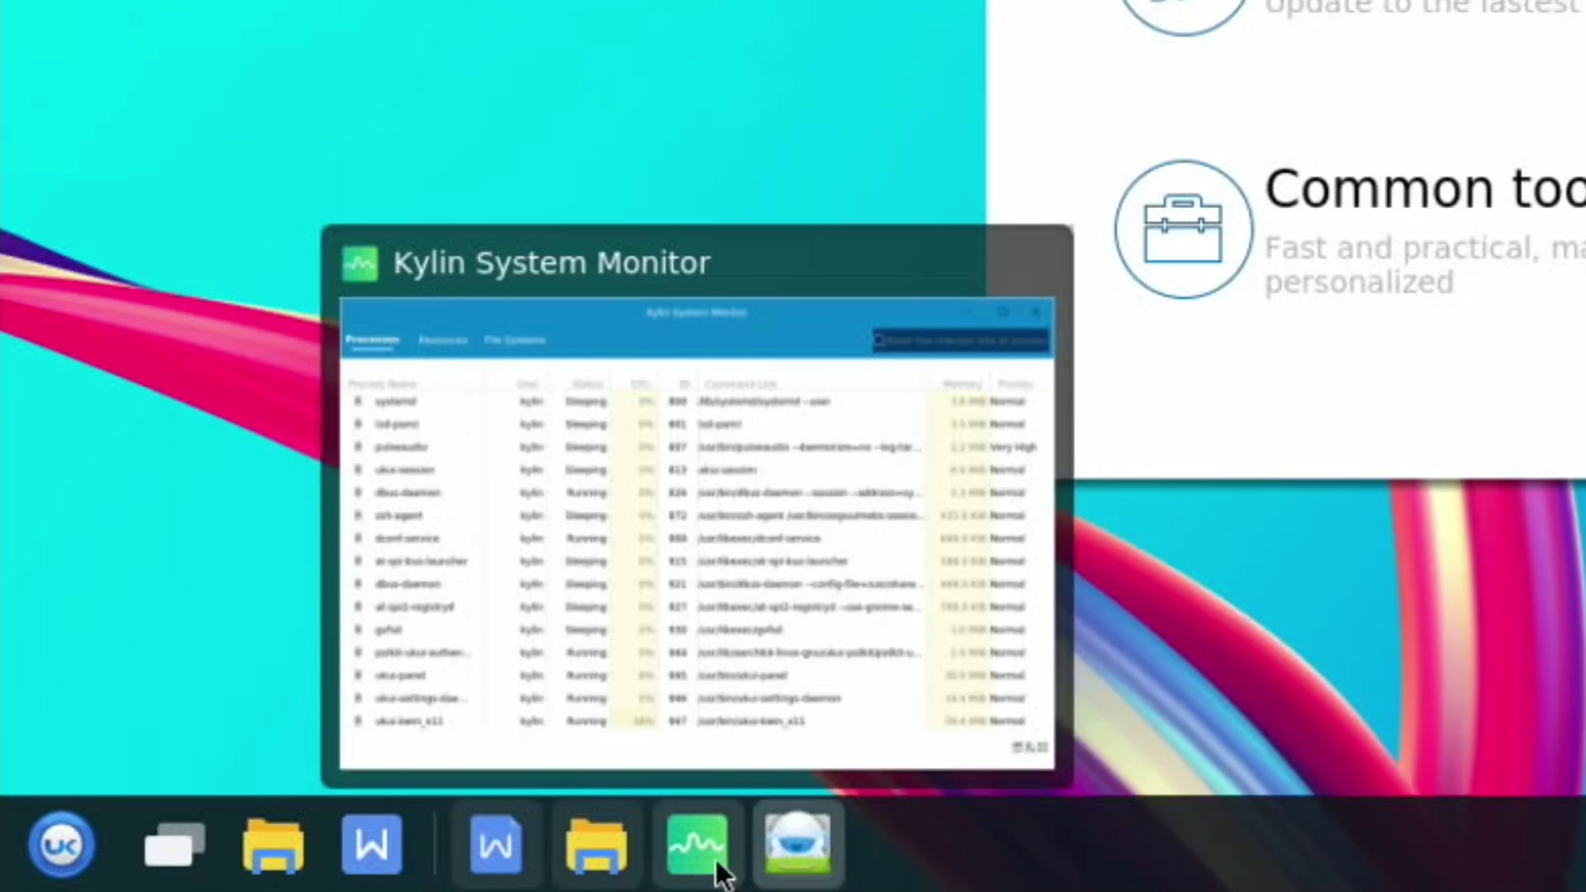
Close the file manager from its taskbar preview and open Kylin Assistant's Cleanup page
mouse_move(596, 876)
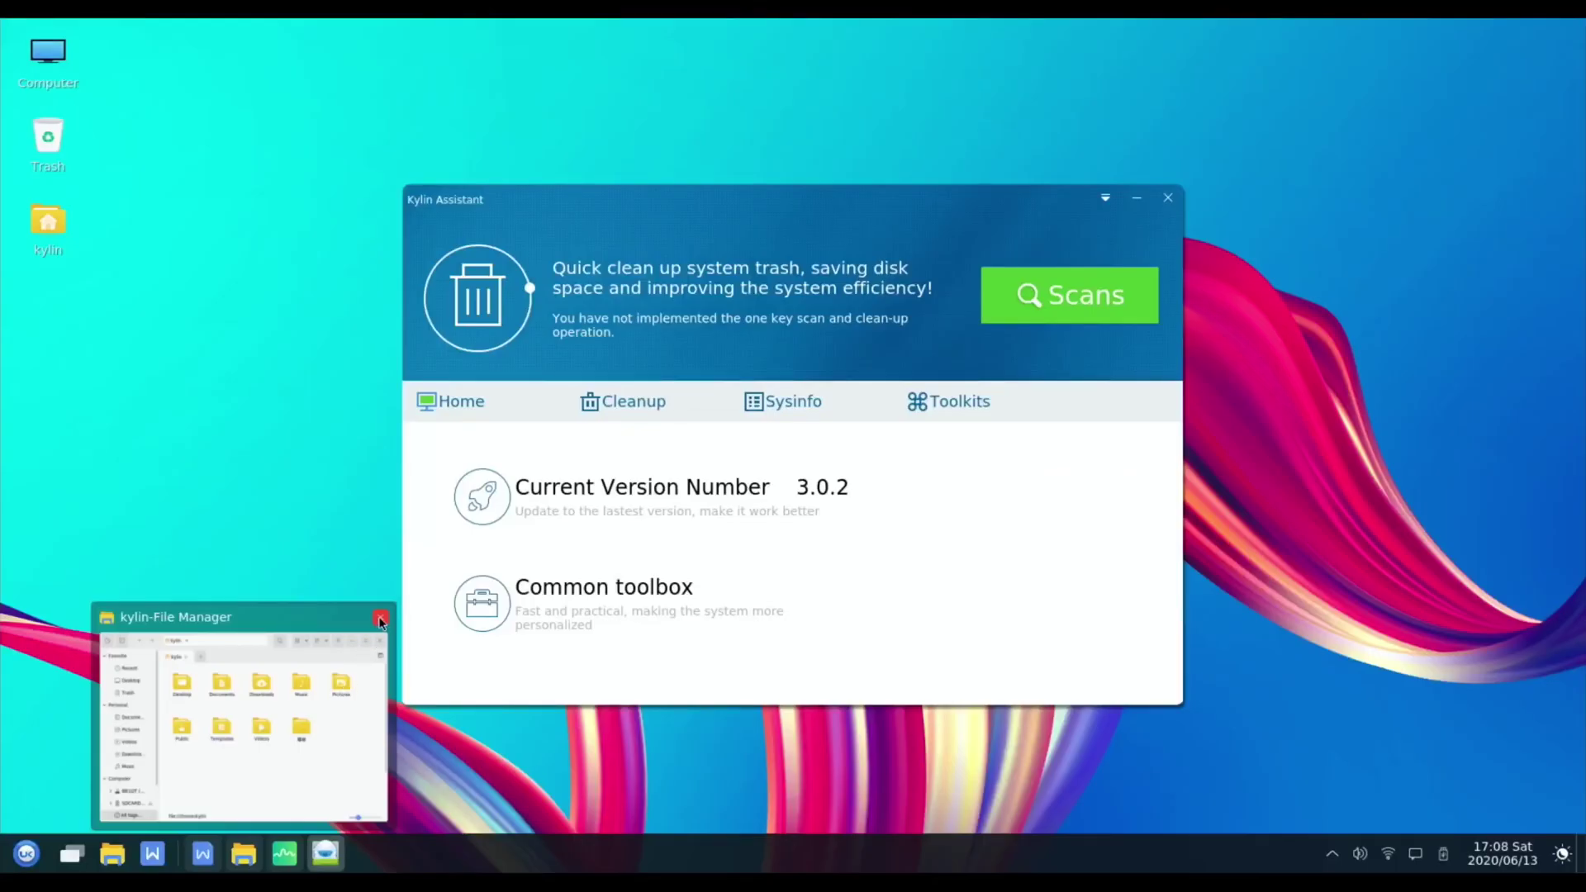
click(380, 620)
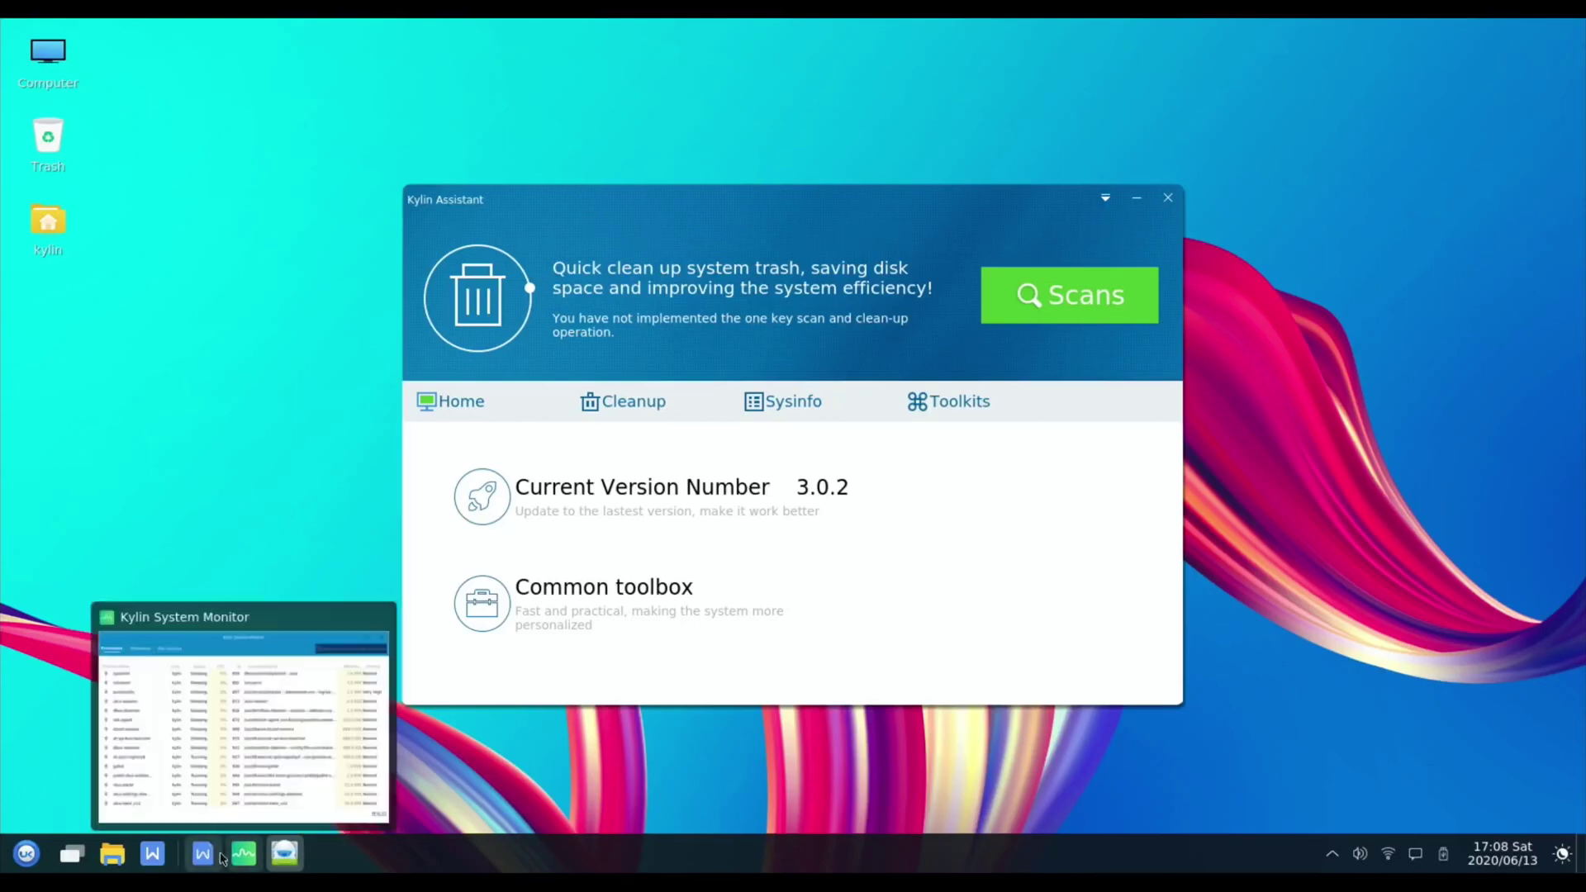
click(621, 402)
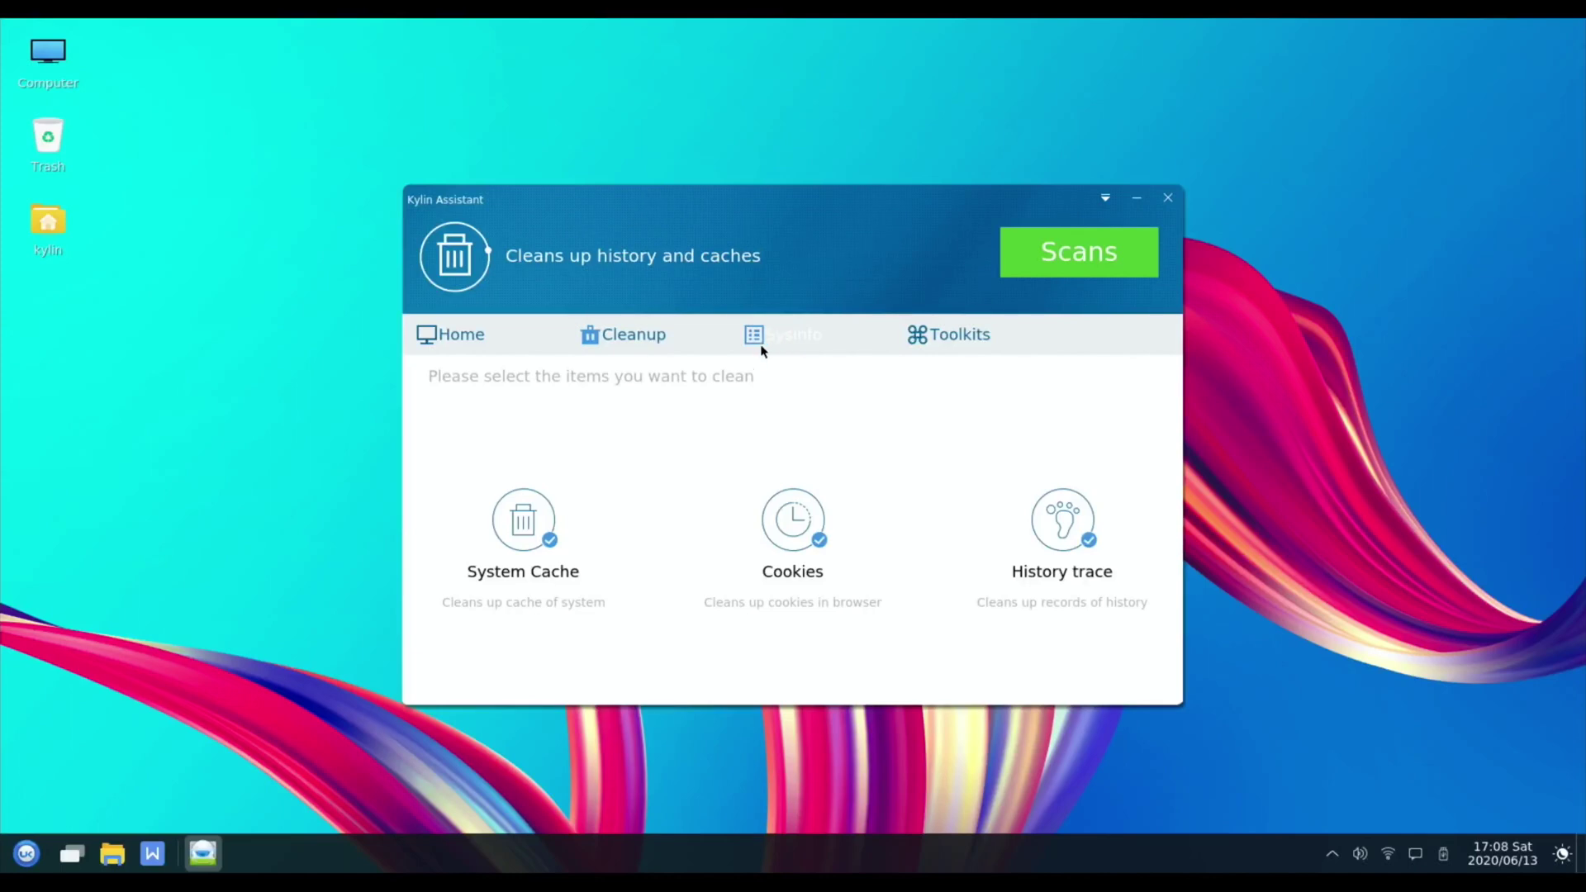
In Sysinfo, view the Desktop, Computer, CPU and Memory pages, including Ubuntu 20.04 LTS details
click(783, 339)
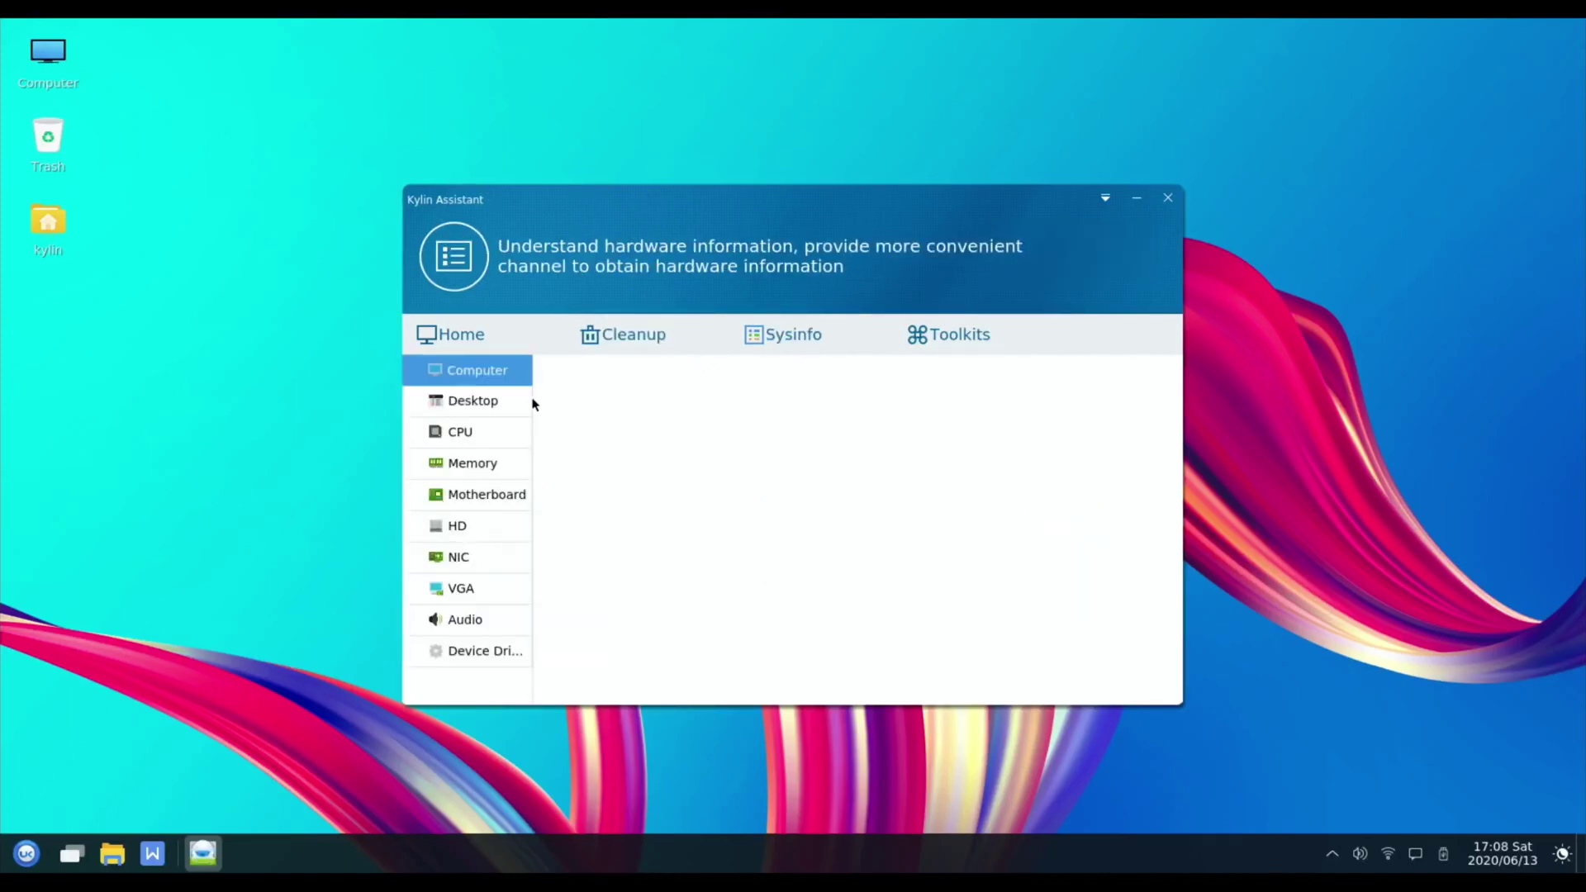
click(487, 404)
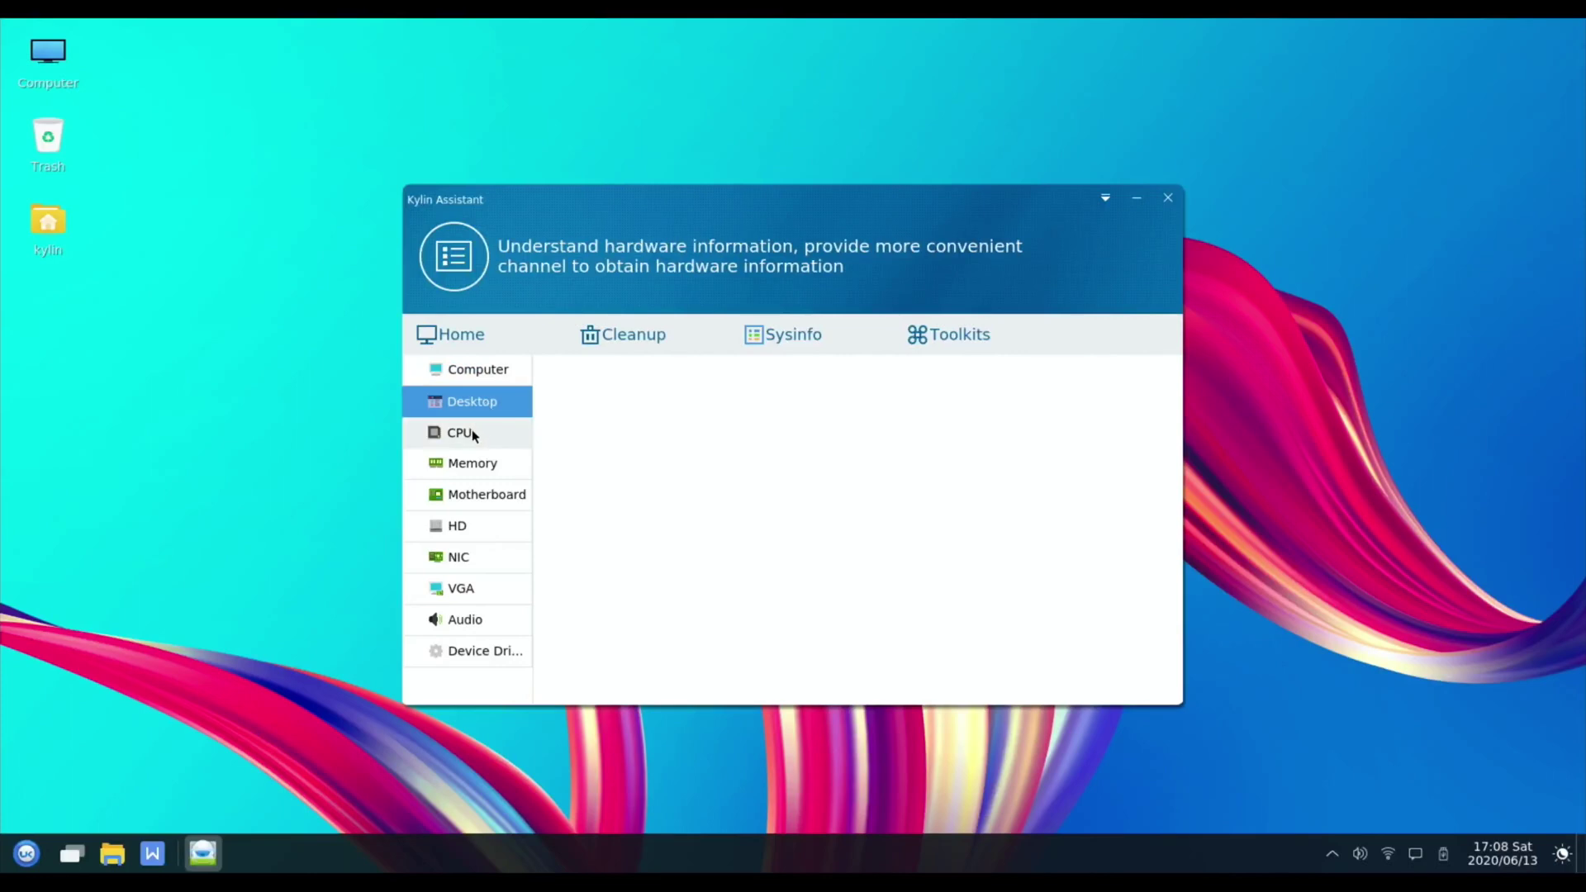
click(471, 374)
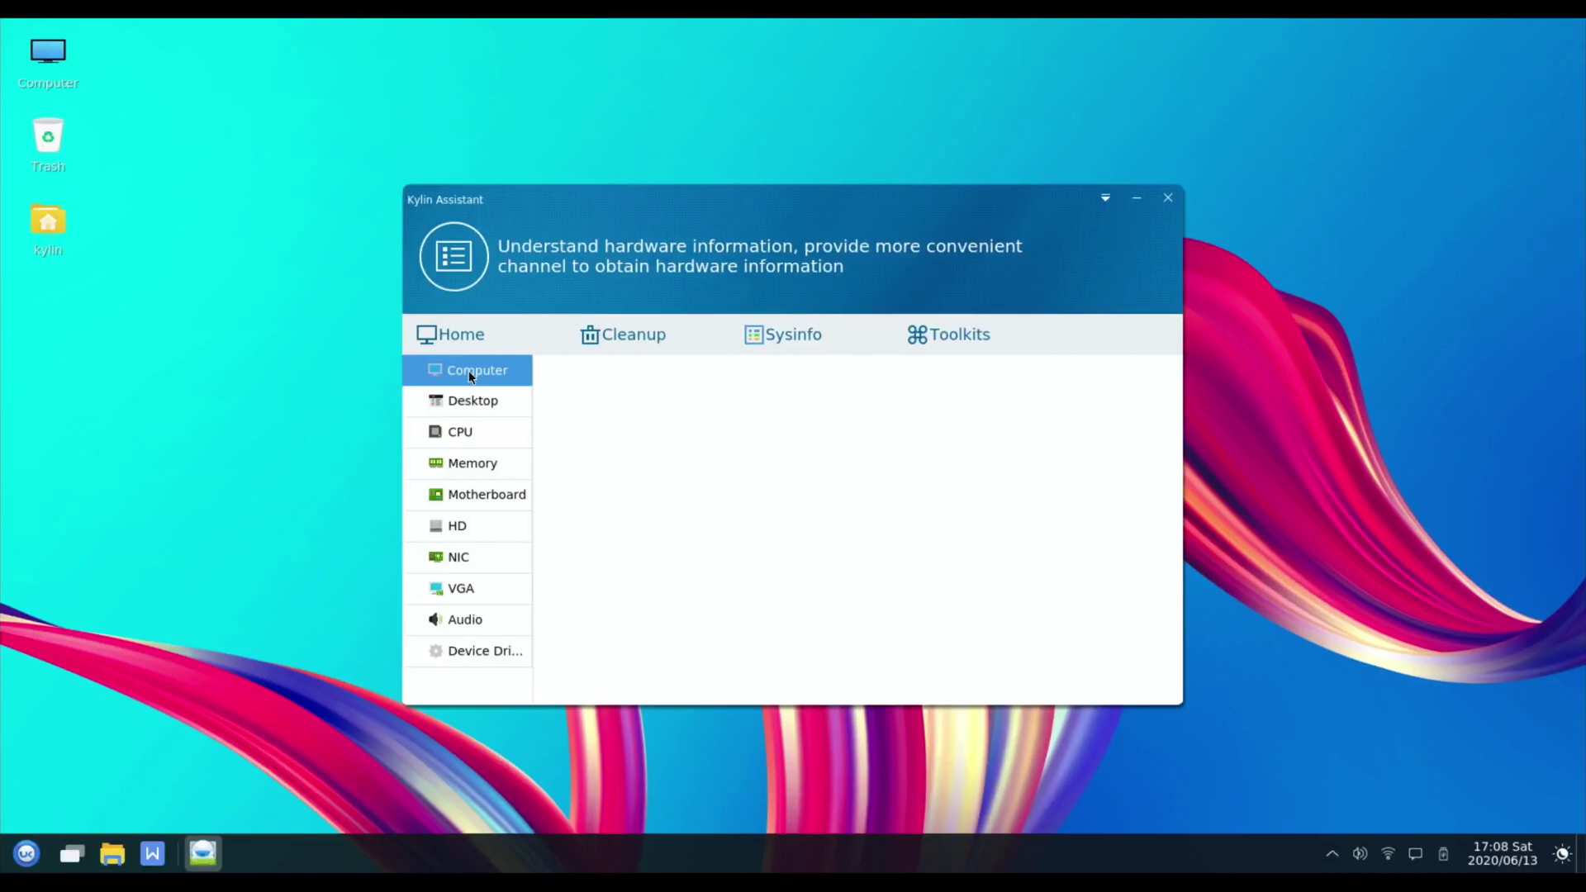
click(465, 435)
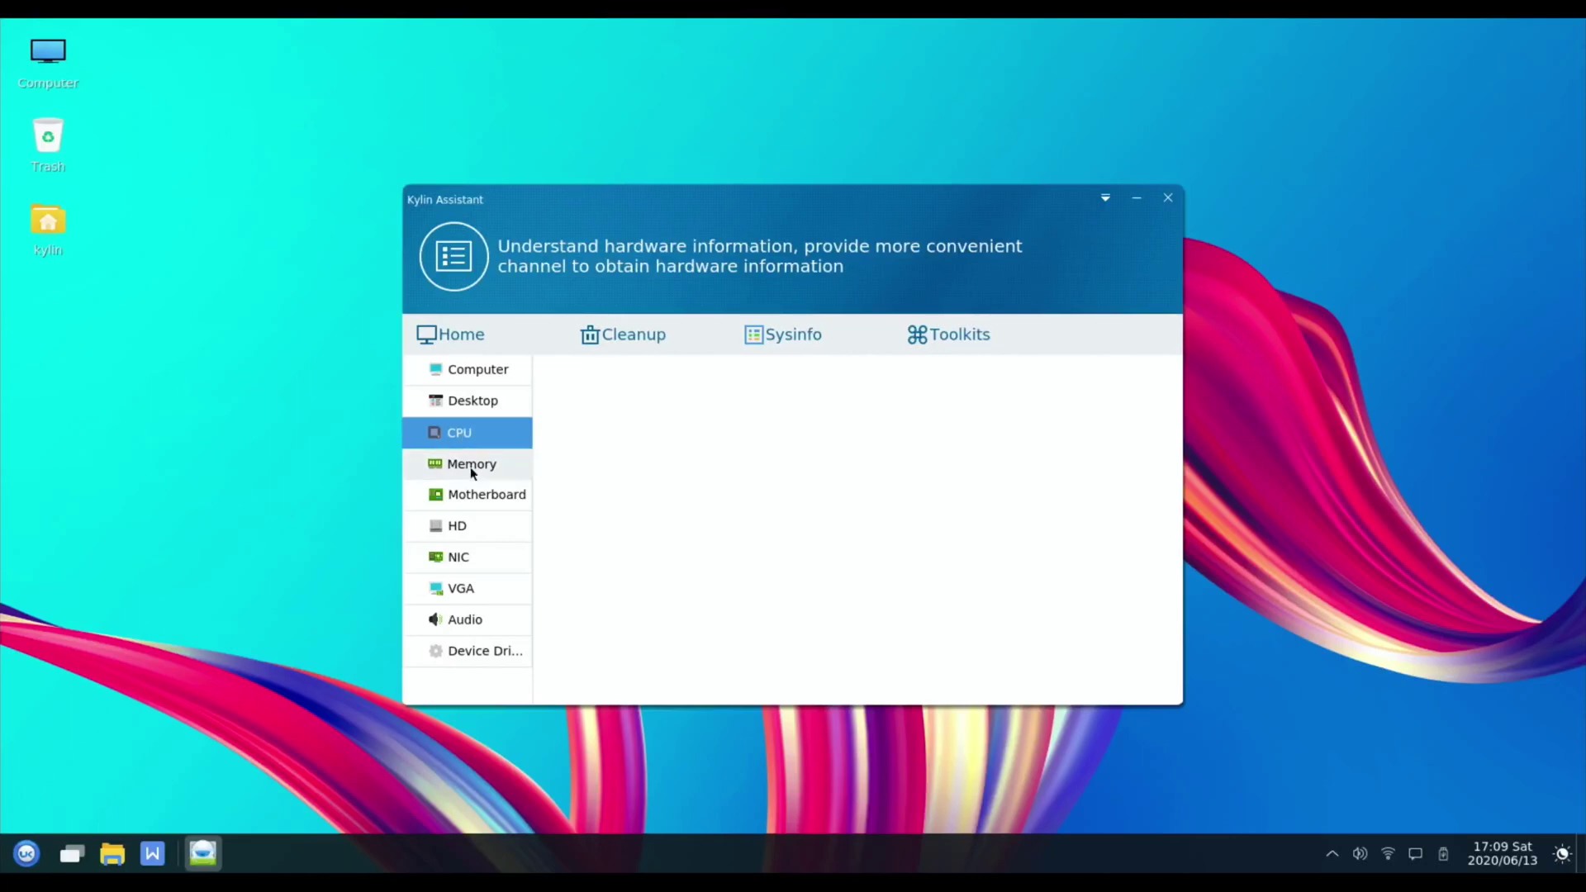
click(470, 469)
click(465, 403)
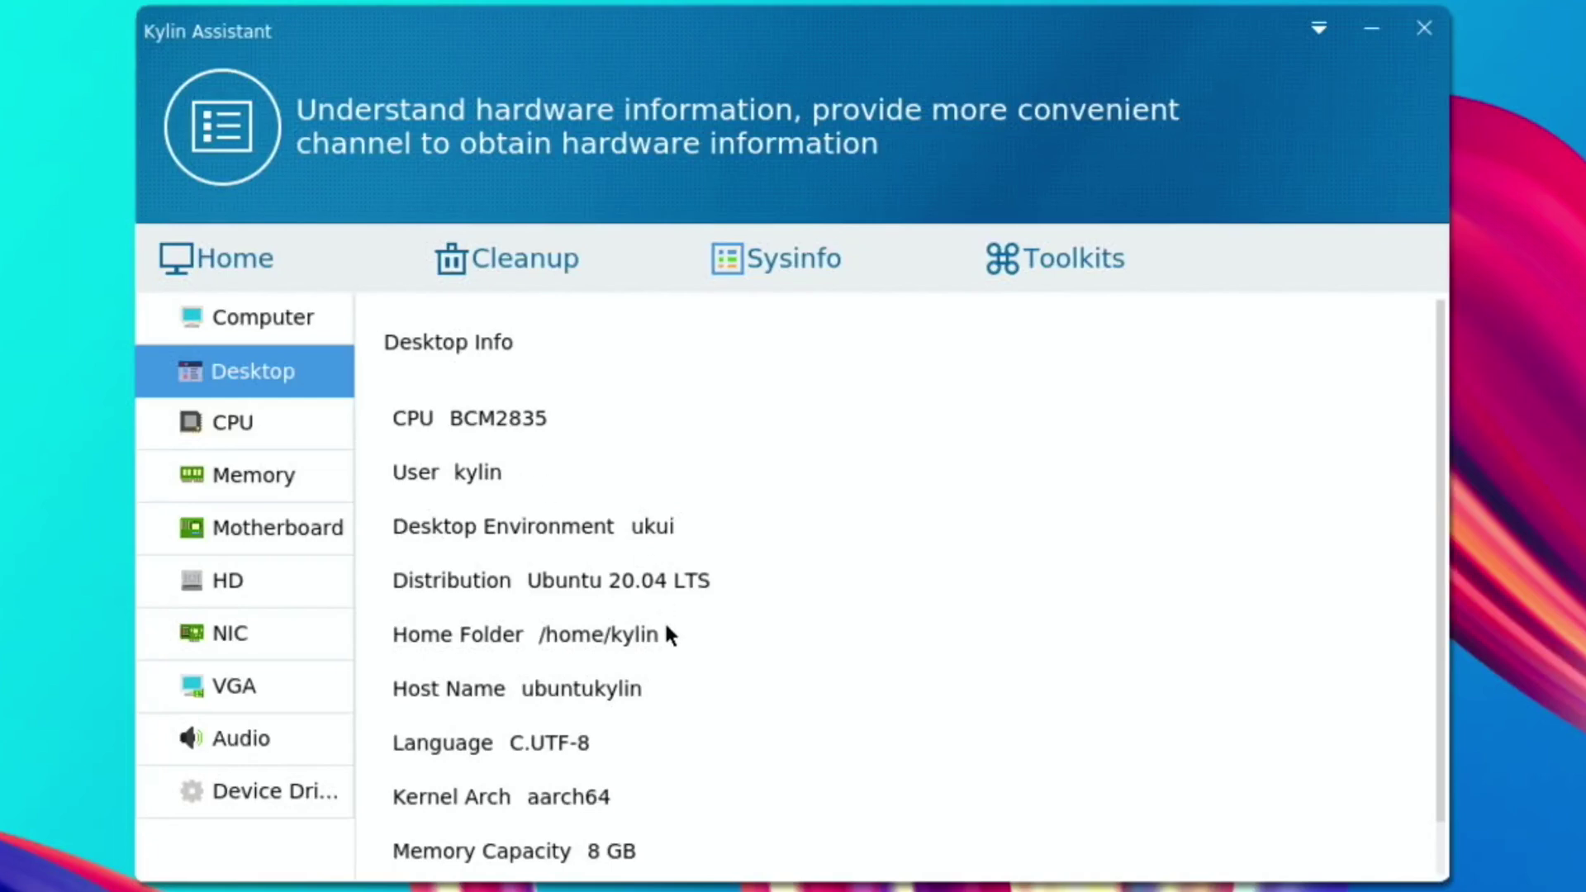
click(263, 475)
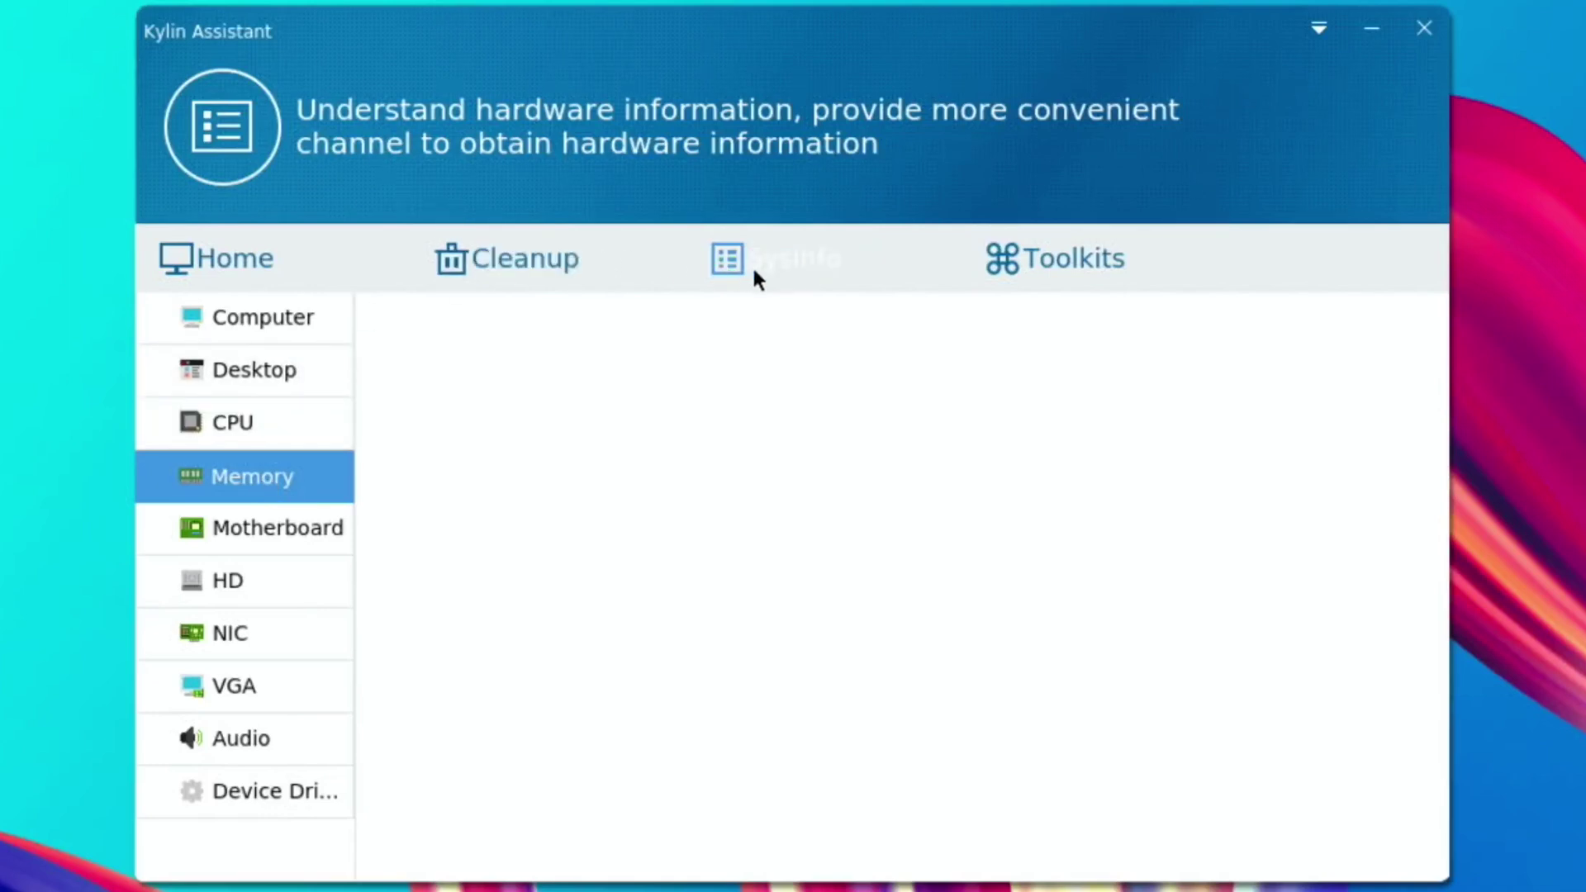
Open the Toolkits page and try launching Kylin Software Center twice
click(1038, 271)
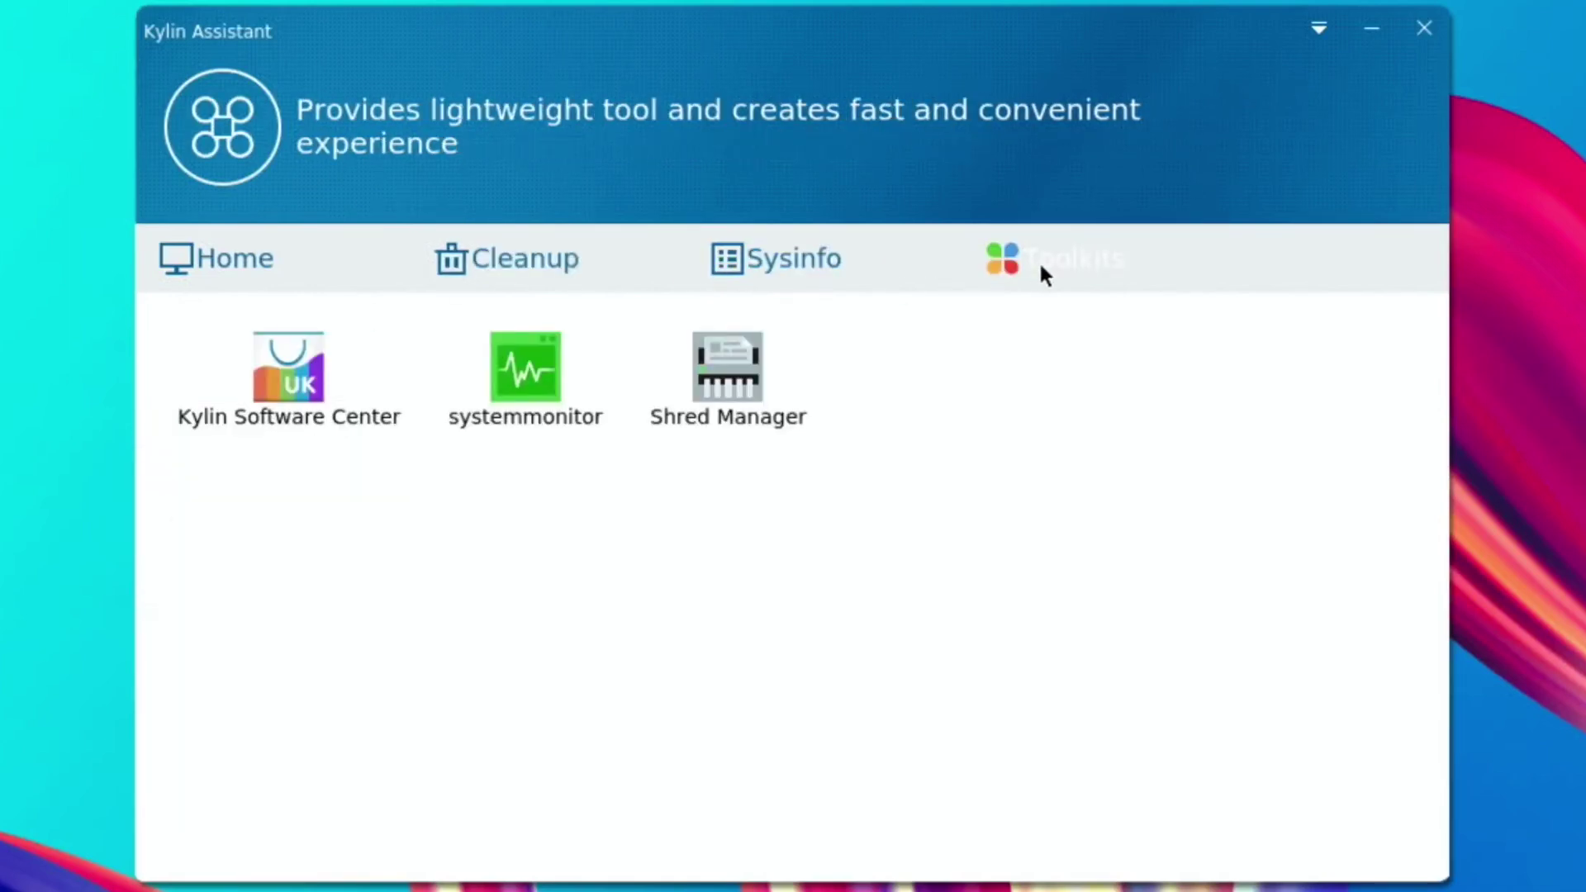
click(290, 360)
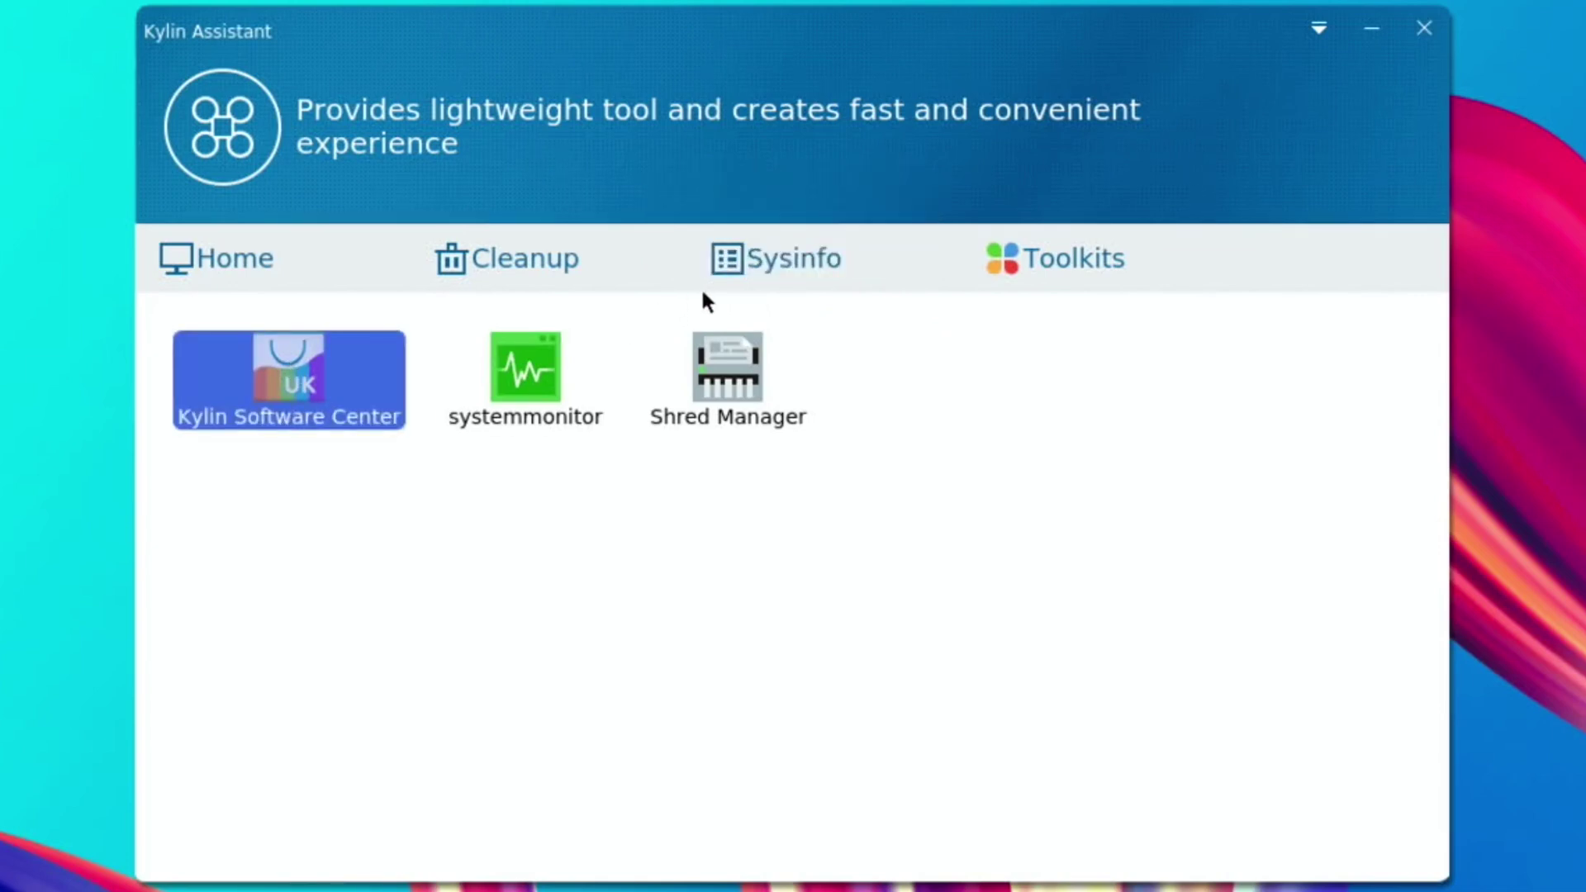
click(321, 421)
Open MATE Terminal and run 'sudo apt install chromium-desktop', entering the sudo password
click(27, 852)
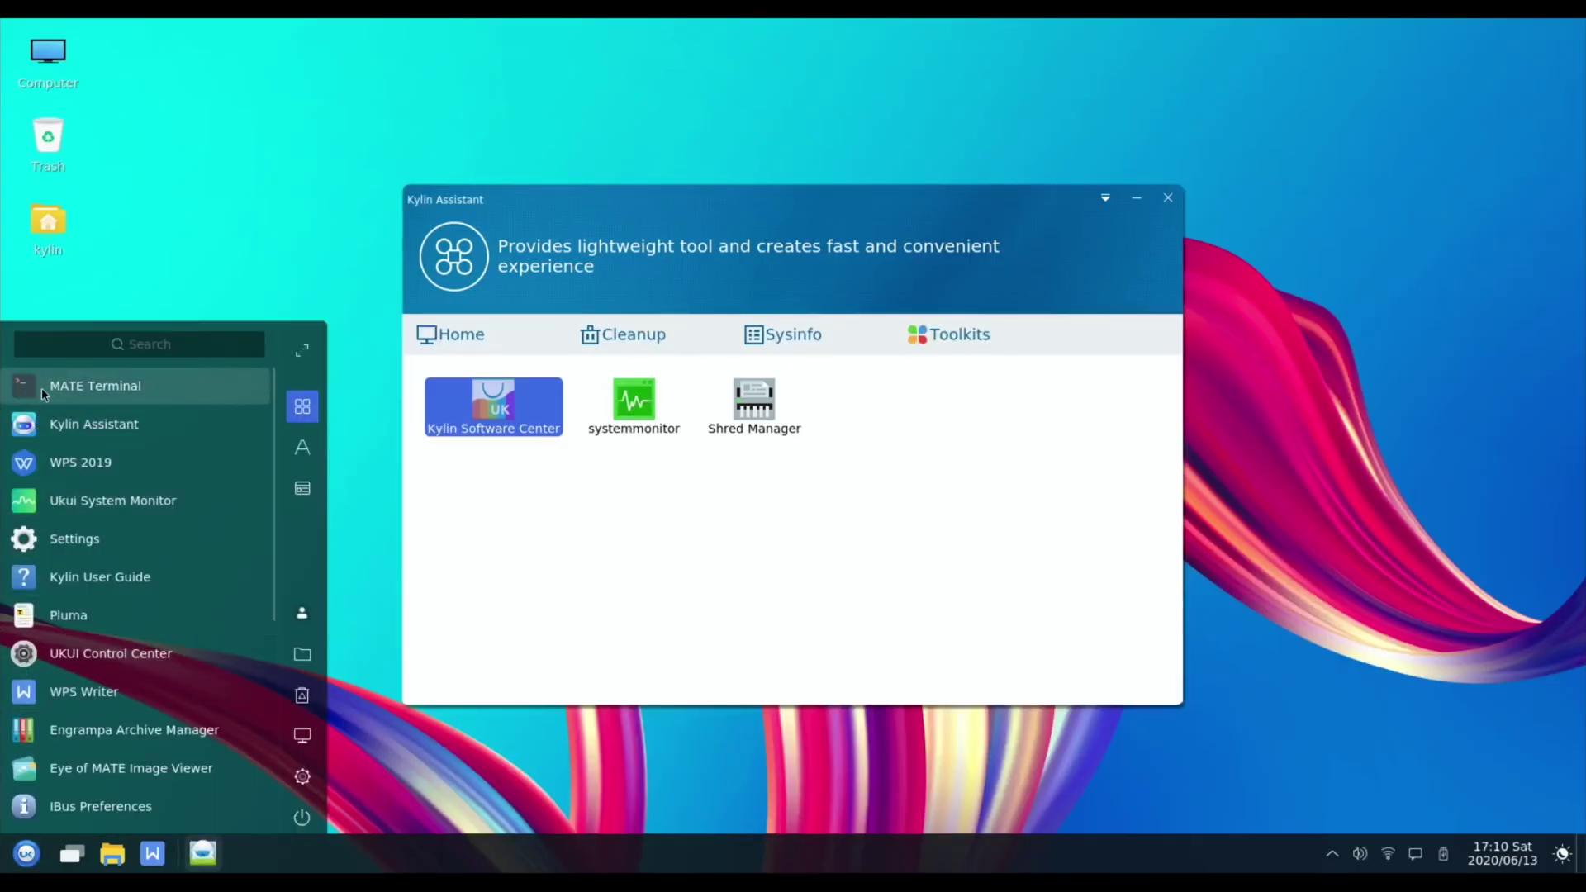
click(41, 389)
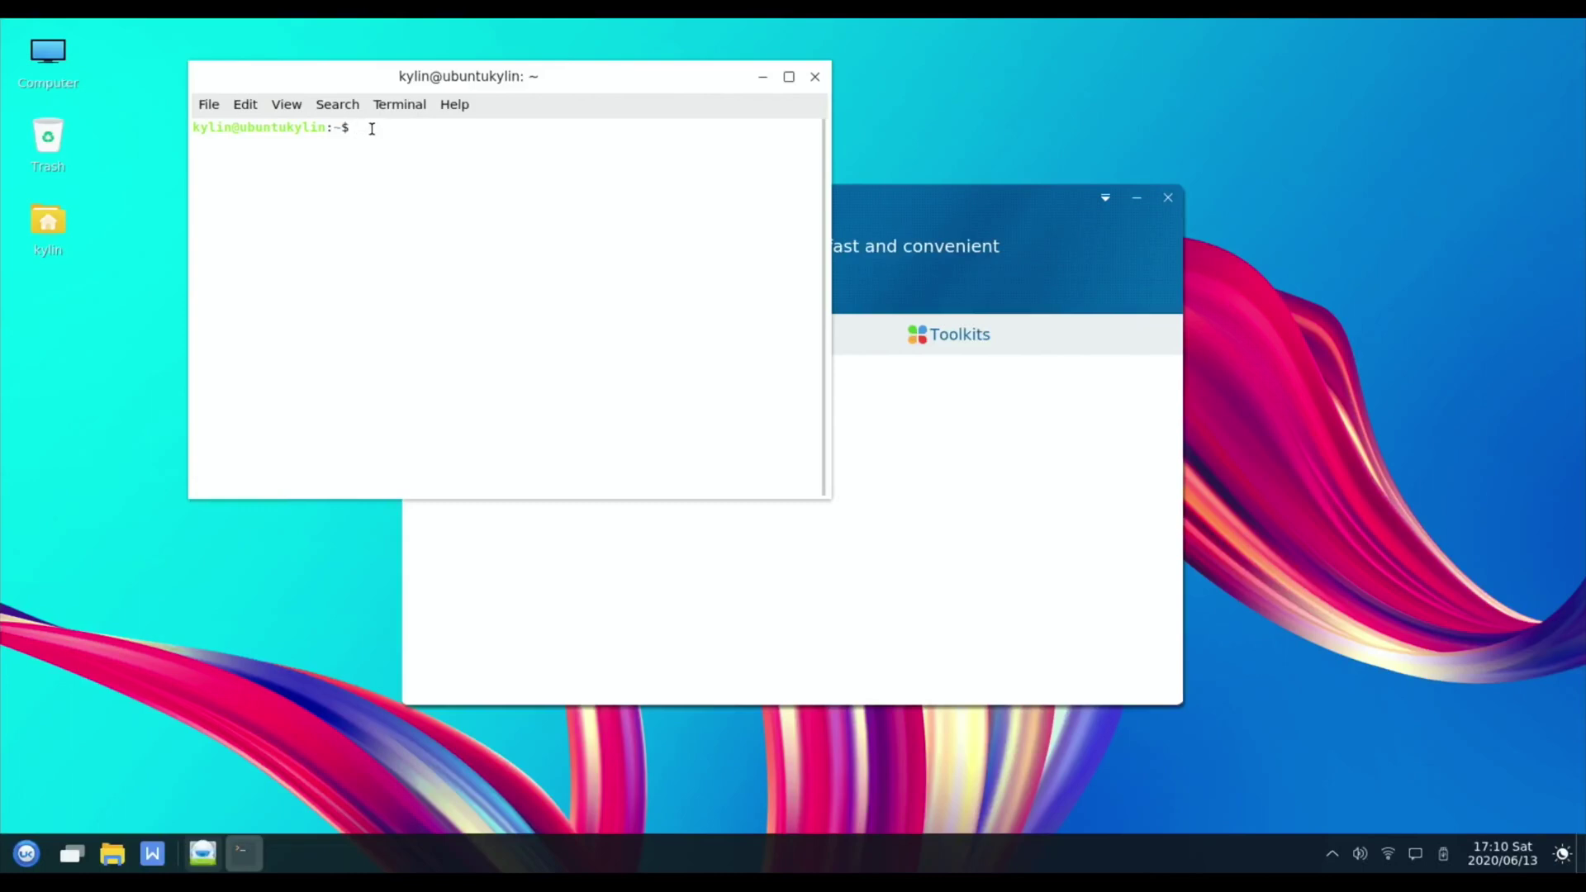
text(sudo apt install chromium-desktop)
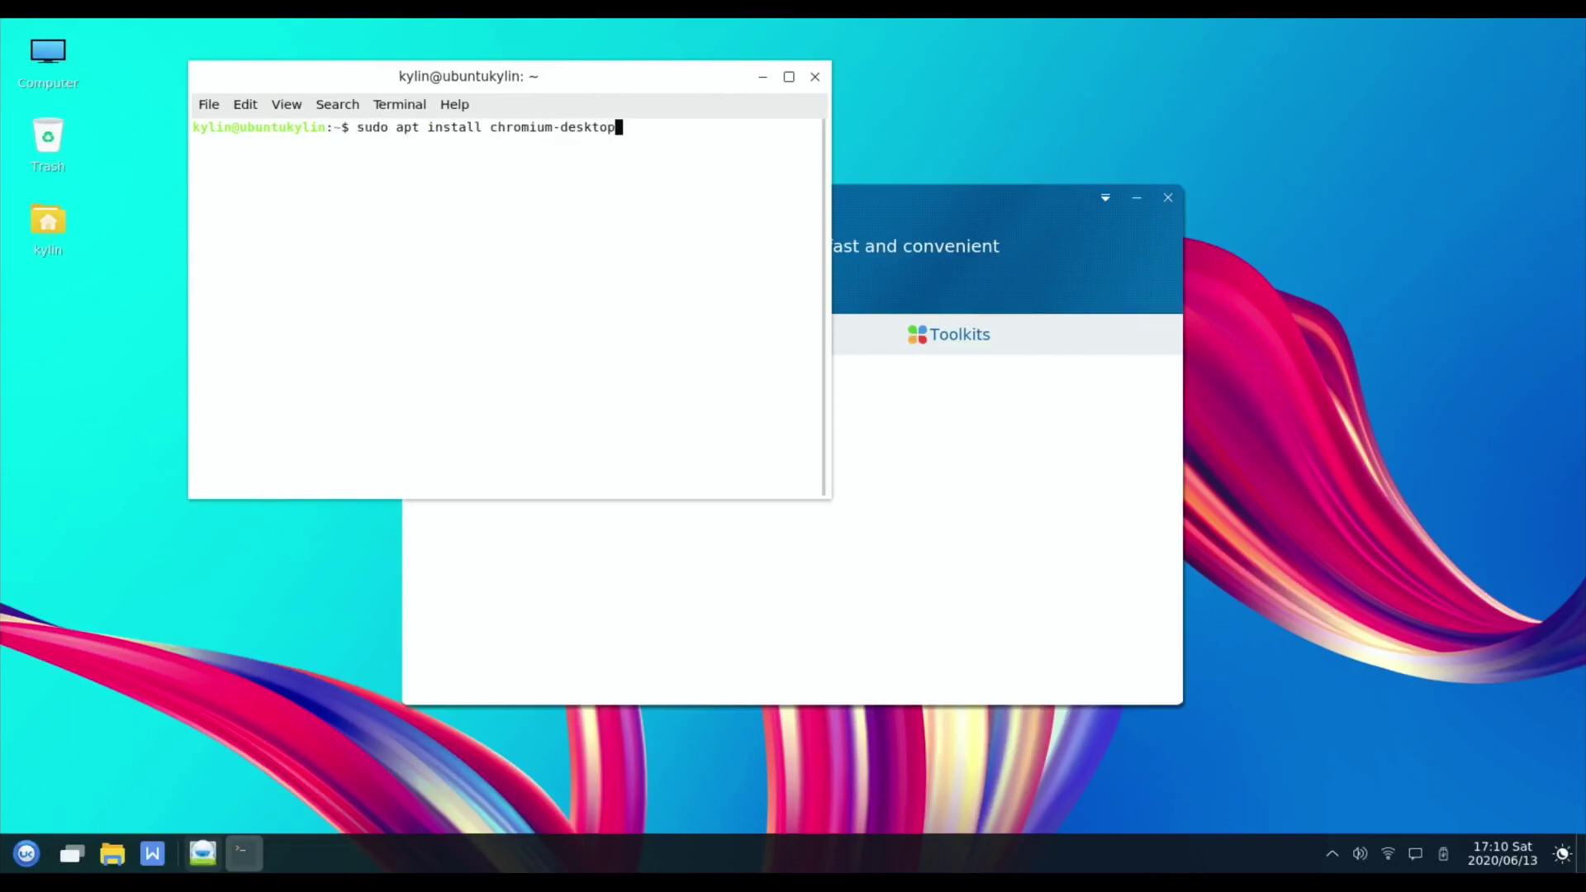
key(Return)
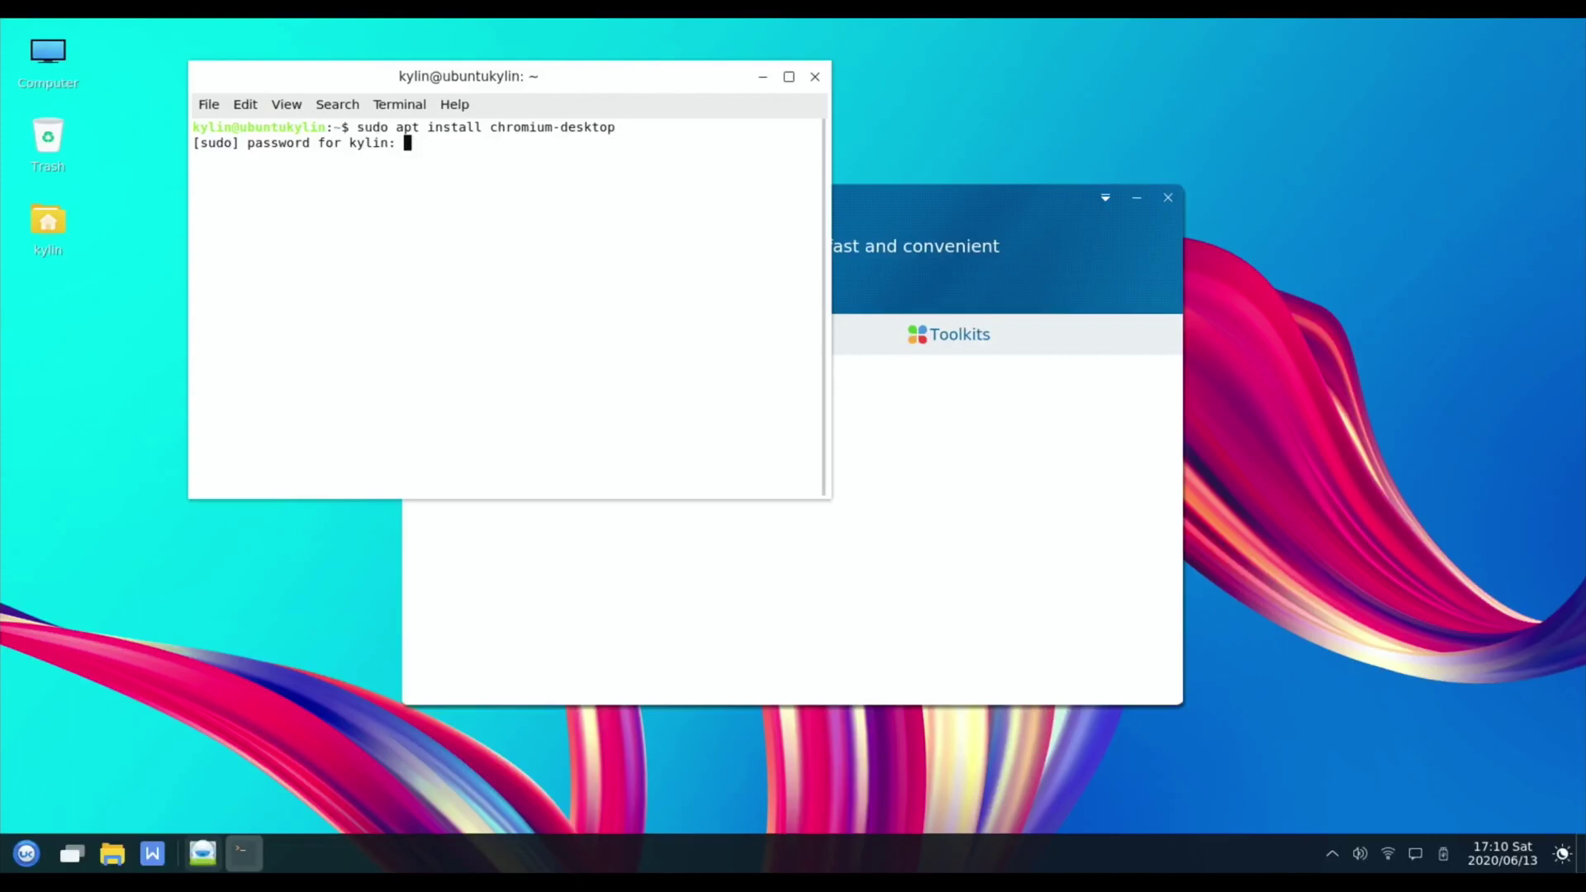
key(Return)
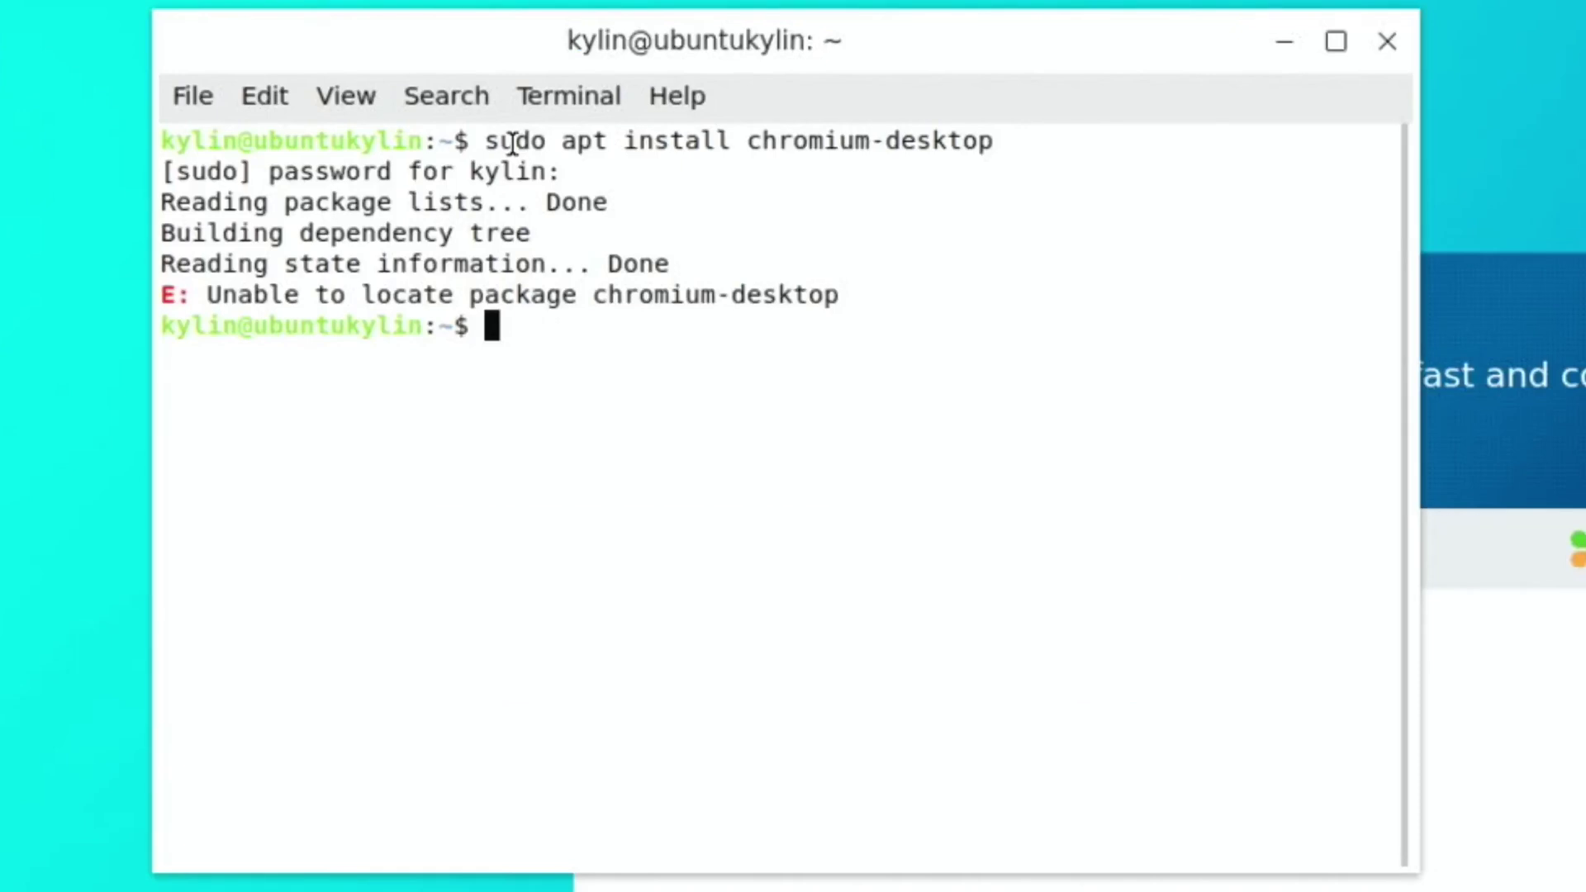
Retry the install as 'chromium', then install 'chromium-bsu', confirming with y
key(Up)
key(BackSpace)
key(BackSpace)
key(BackSpace)
key(BackSpace)
key(BackSpace)
key(BackSpace)
key(BackSpace)
key(BackSpace)
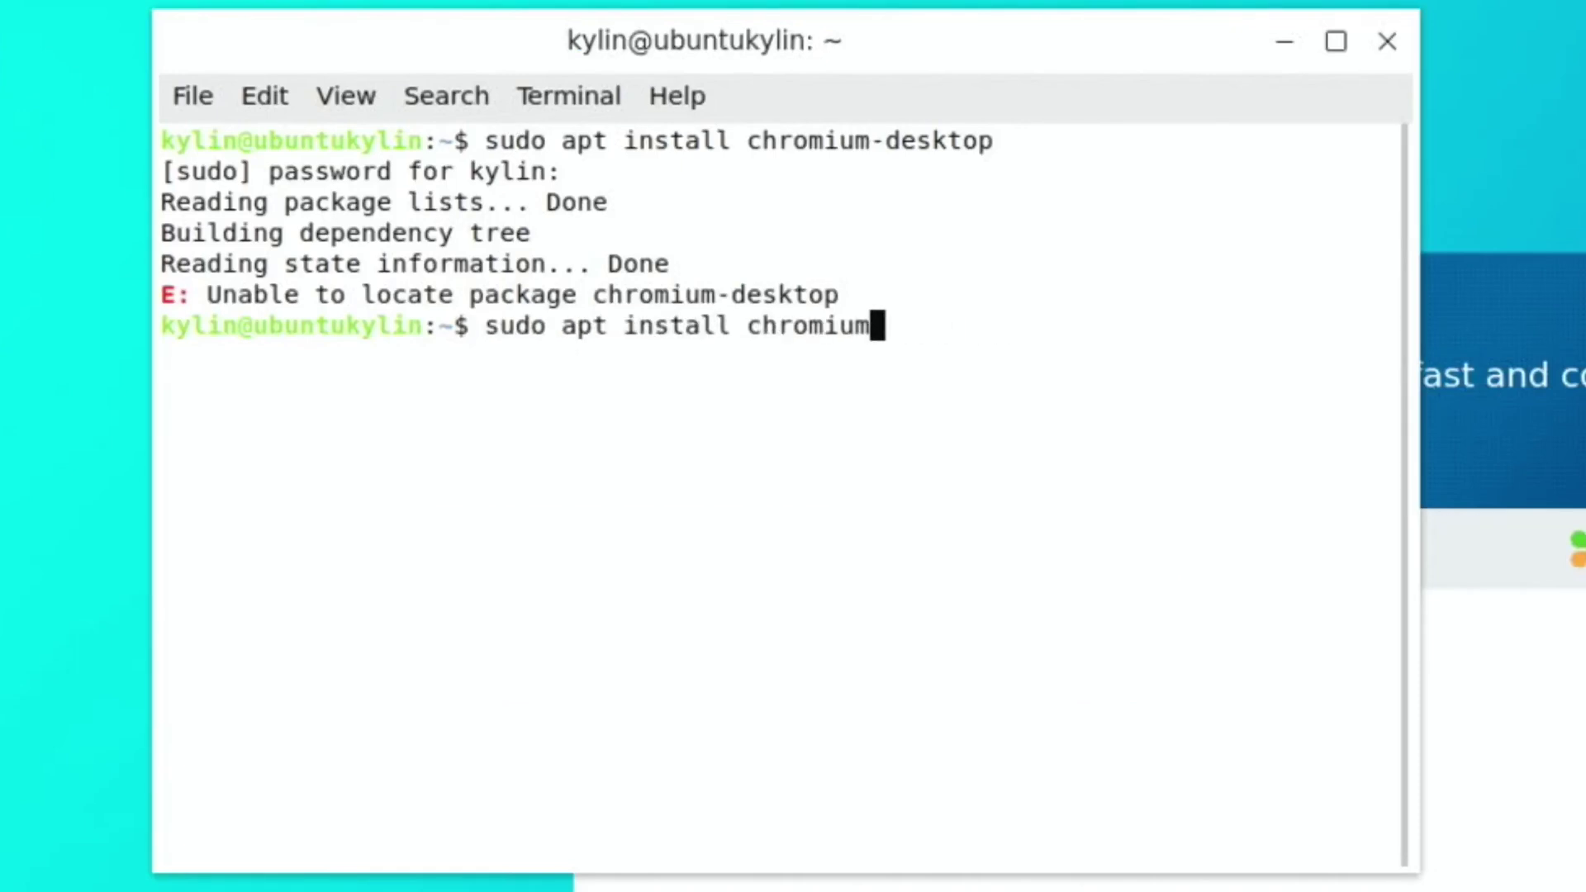
key(Return)
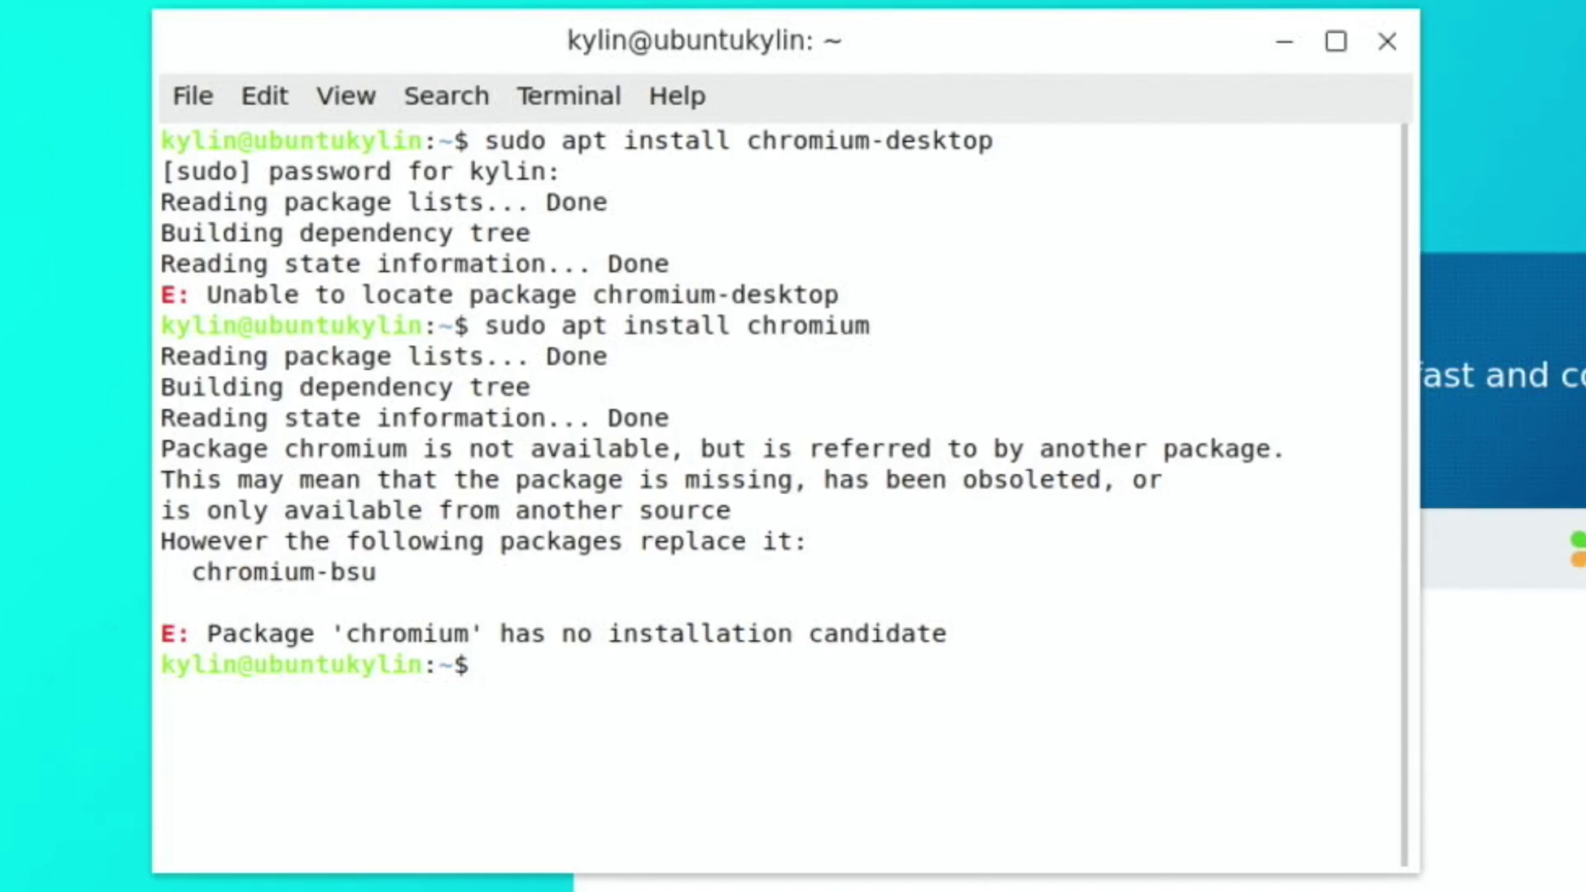
key(Up)
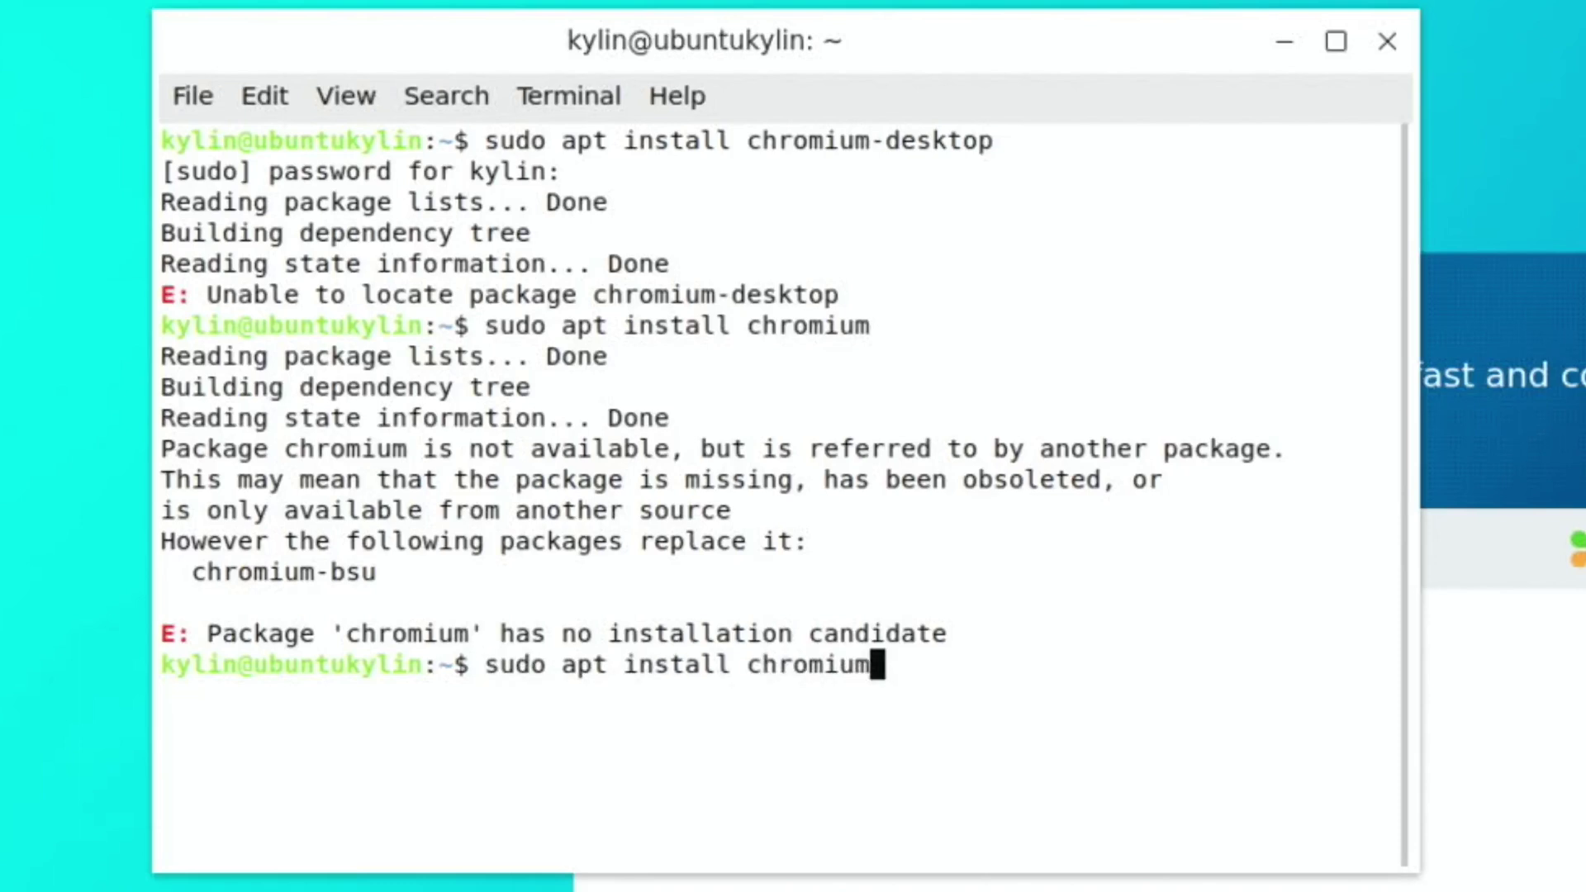
text(-bsu)
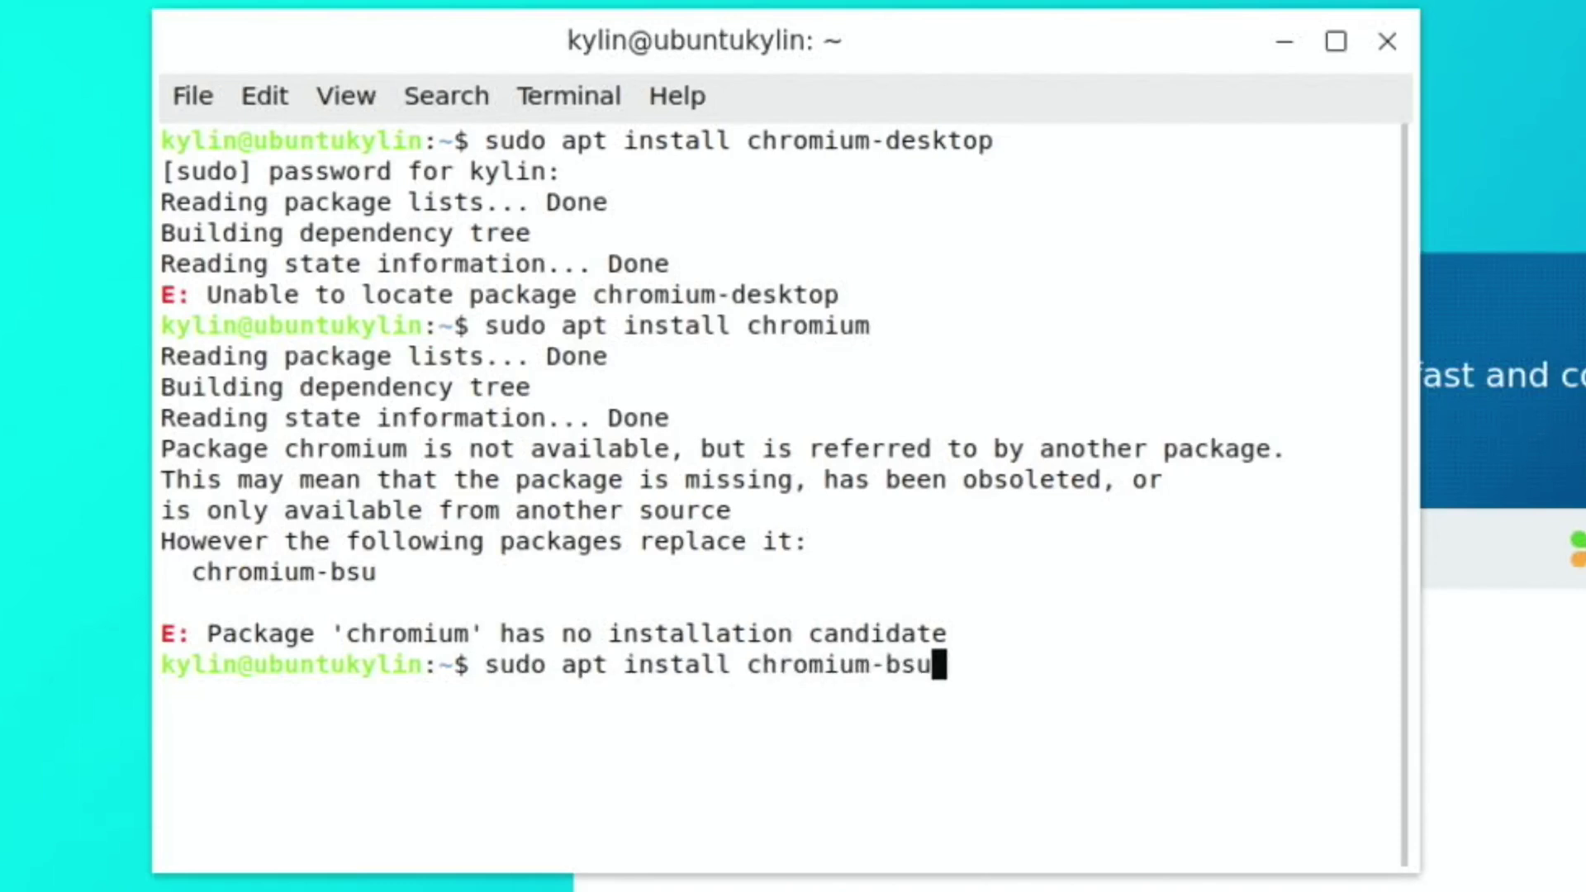
key(Return)
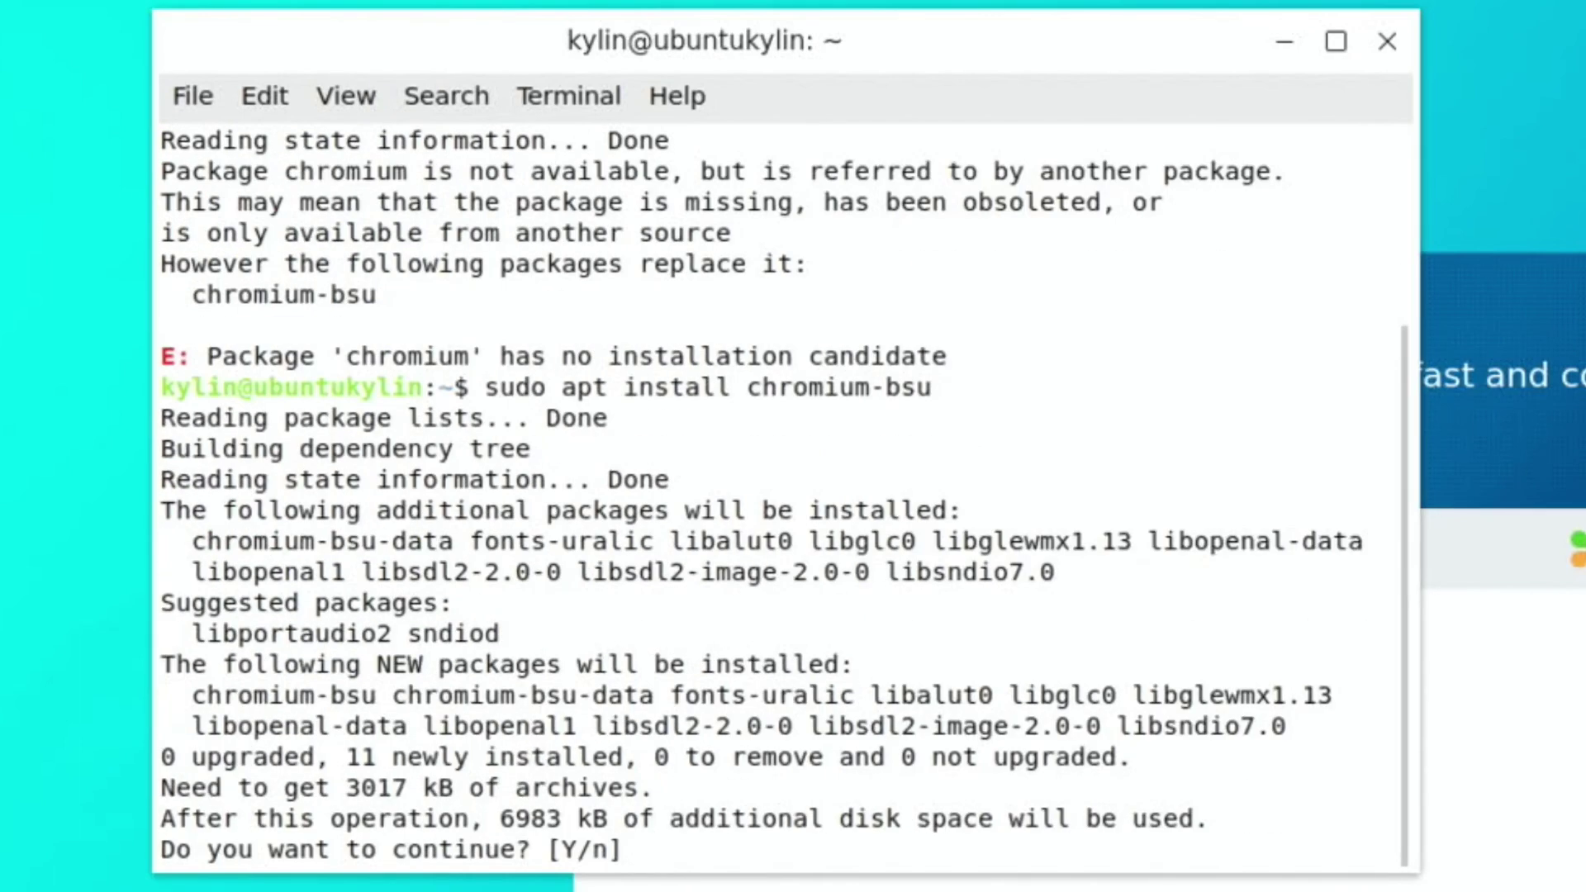
text(y)
key(Return)
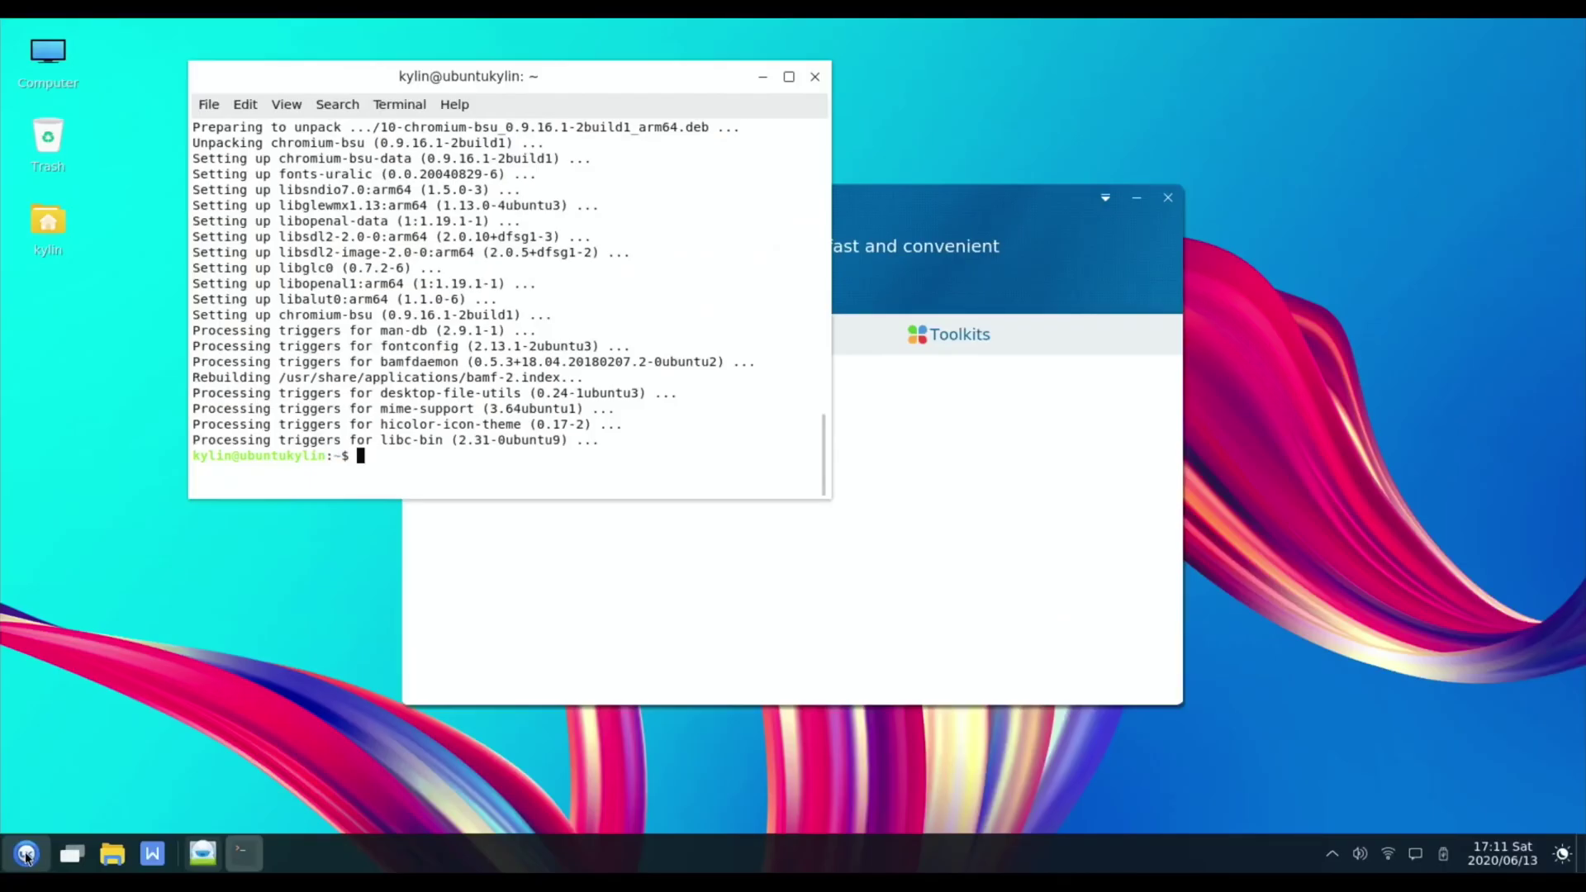
Launch Chromium B.S.U. from the applications list and move its window up and left
click(21, 851)
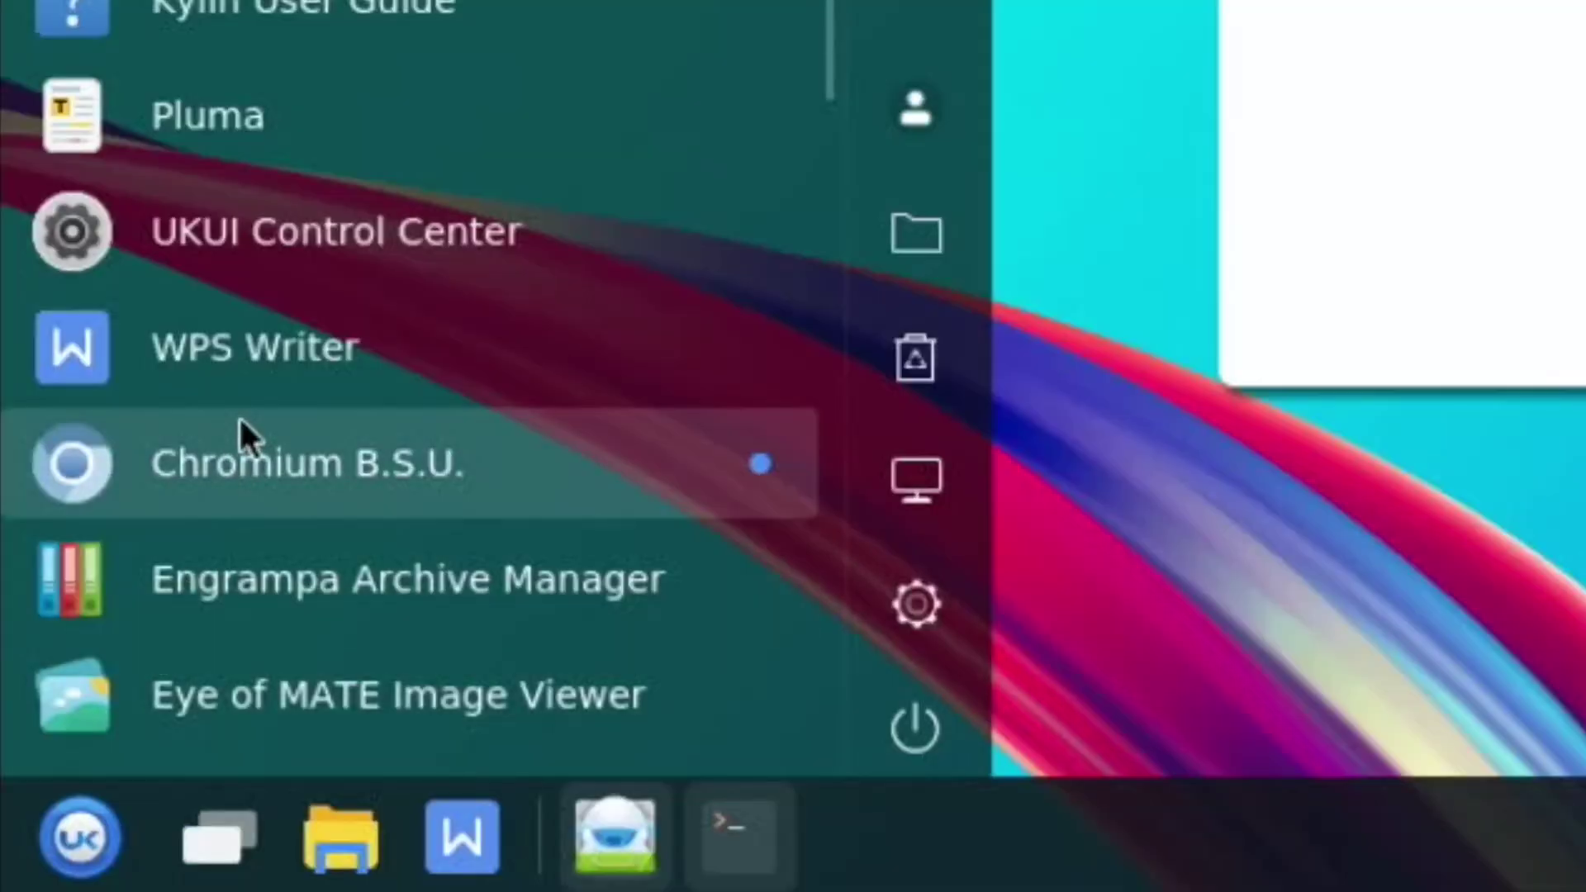
click(315, 458)
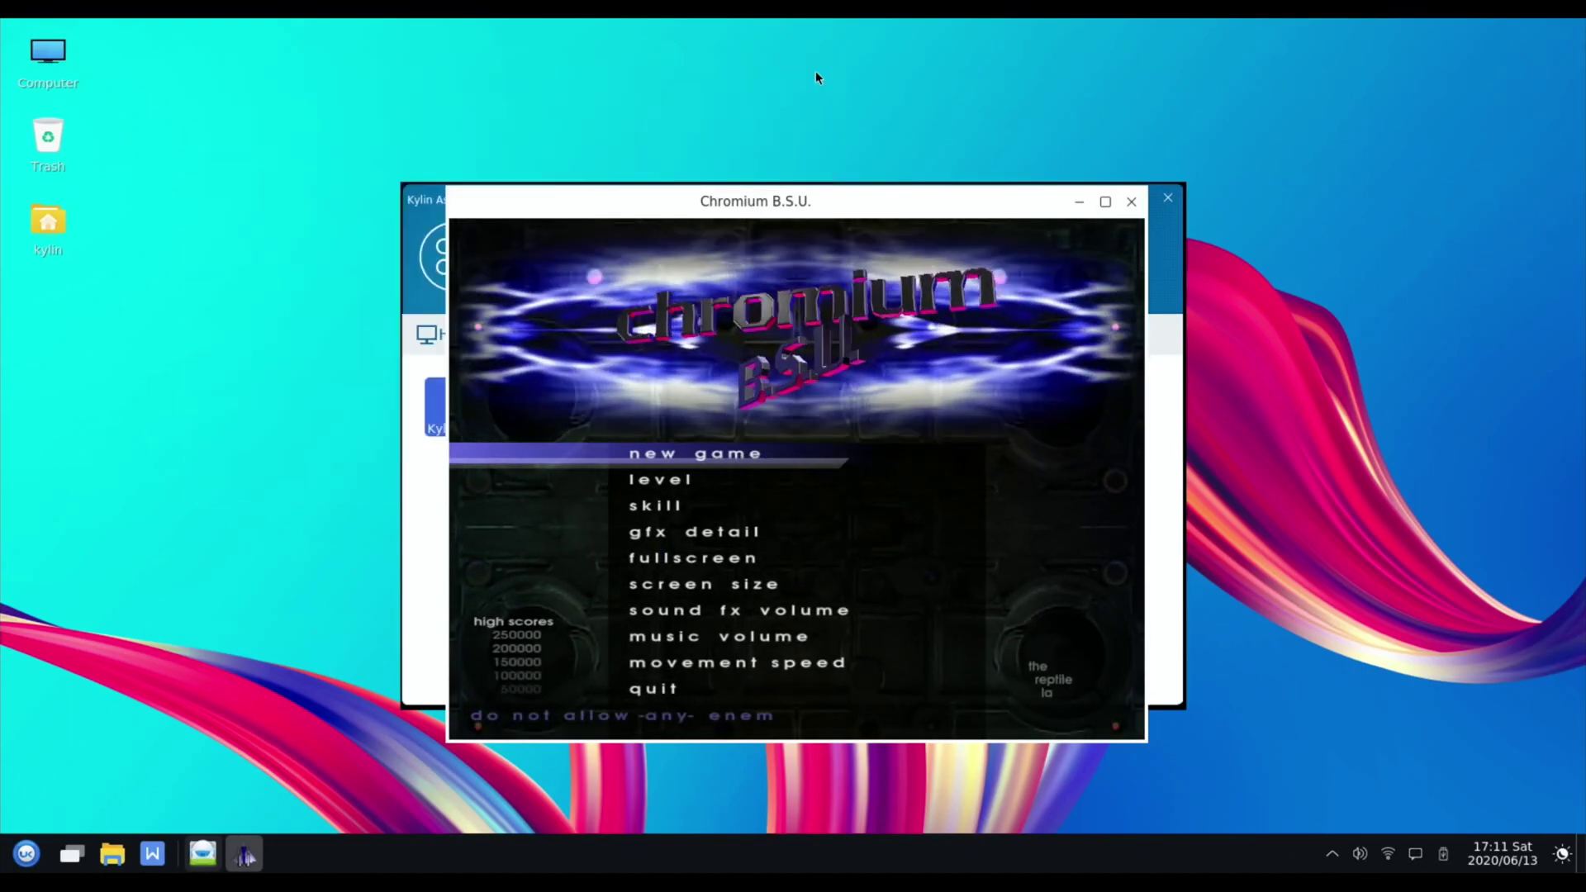
drag(742, 200, 568, 136)
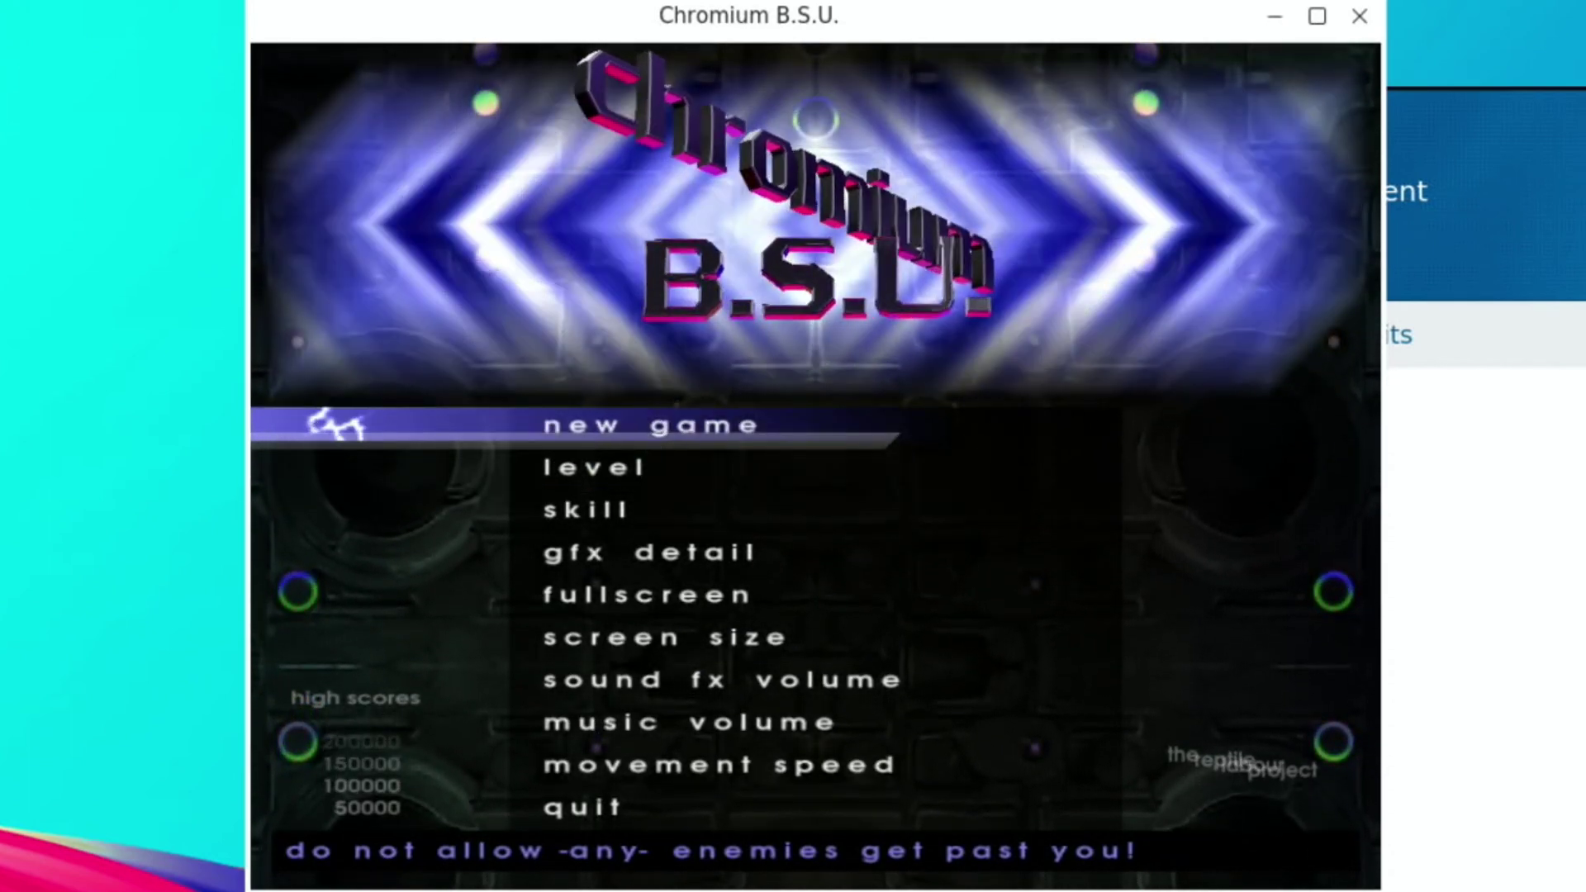
Start a new game, steer the ship right while firing, then return to the main menu
key(Return)
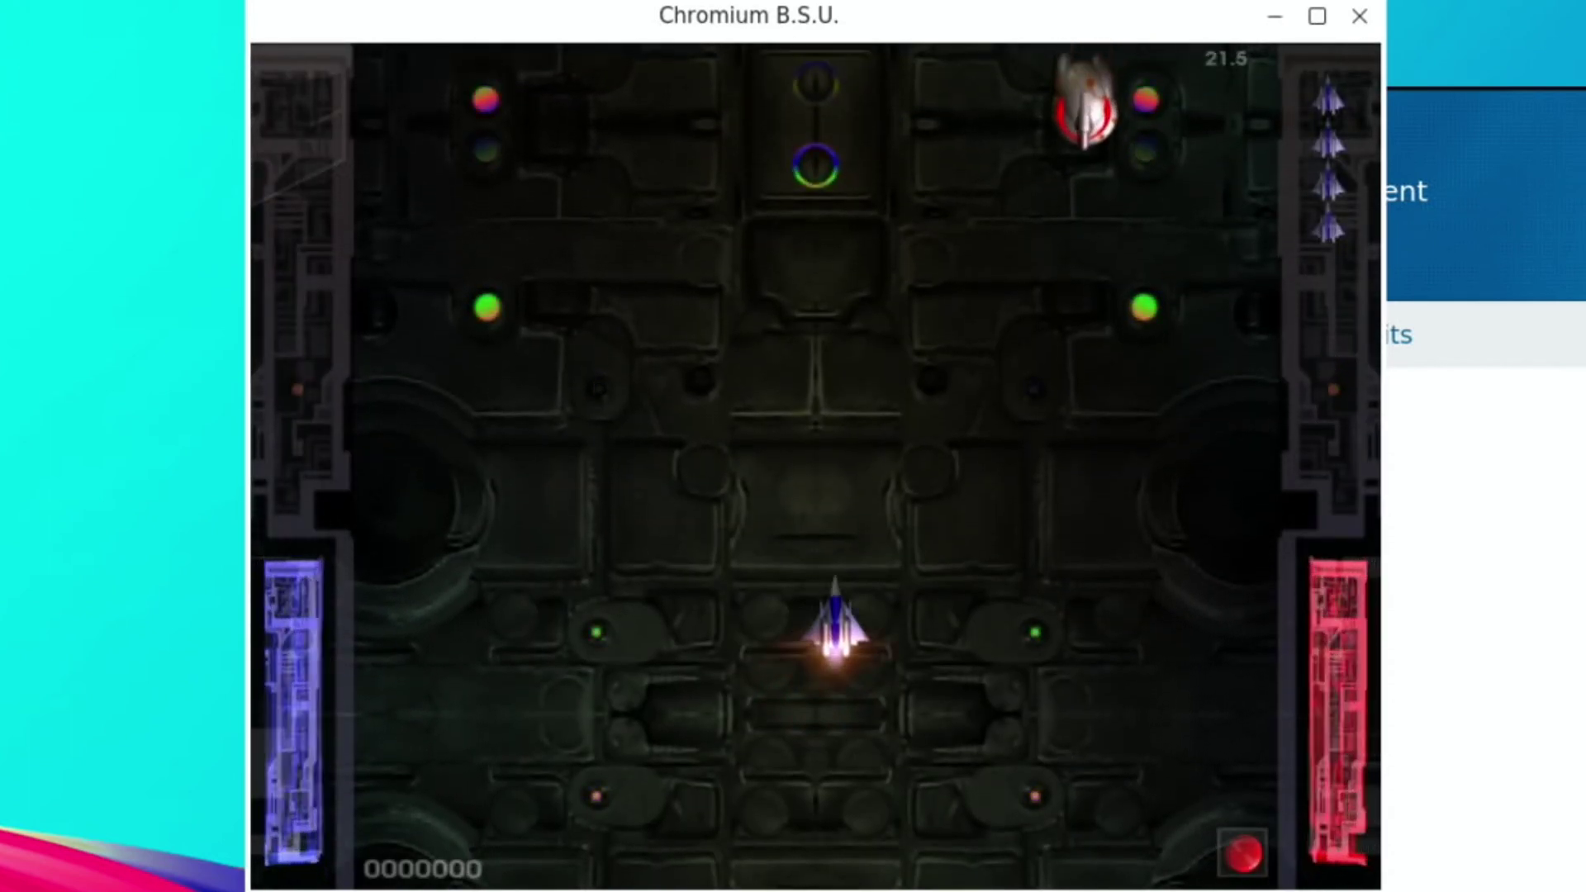
mouse_move(797, 637)
mouse_down()
mouse_move(1285, 628)
mouse_move(1094, 609)
mouse_move(871, 631)
mouse_move(662, 542)
mouse_move(634, 785)
mouse_move(719, 814)
mouse_move(779, 726)
mouse_move(843, 719)
mouse_move(609, 719)
mouse_move(548, 666)
mouse_move(549, 532)
mouse_move(471, 513)
mouse_move(522, 640)
mouse_move(991, 627)
mouse_move(939, 344)
mouse_move(789, 331)
mouse_move(1055, 336)
mouse_move(1042, 747)
mouse_move(1006, 786)
mouse_move(754, 548)
mouse_move(938, 632)
mouse_move(899, 479)
mouse_move(909, 347)
mouse_move(755, 241)
mouse_move(871, 347)
mouse_up()
key(Escape)
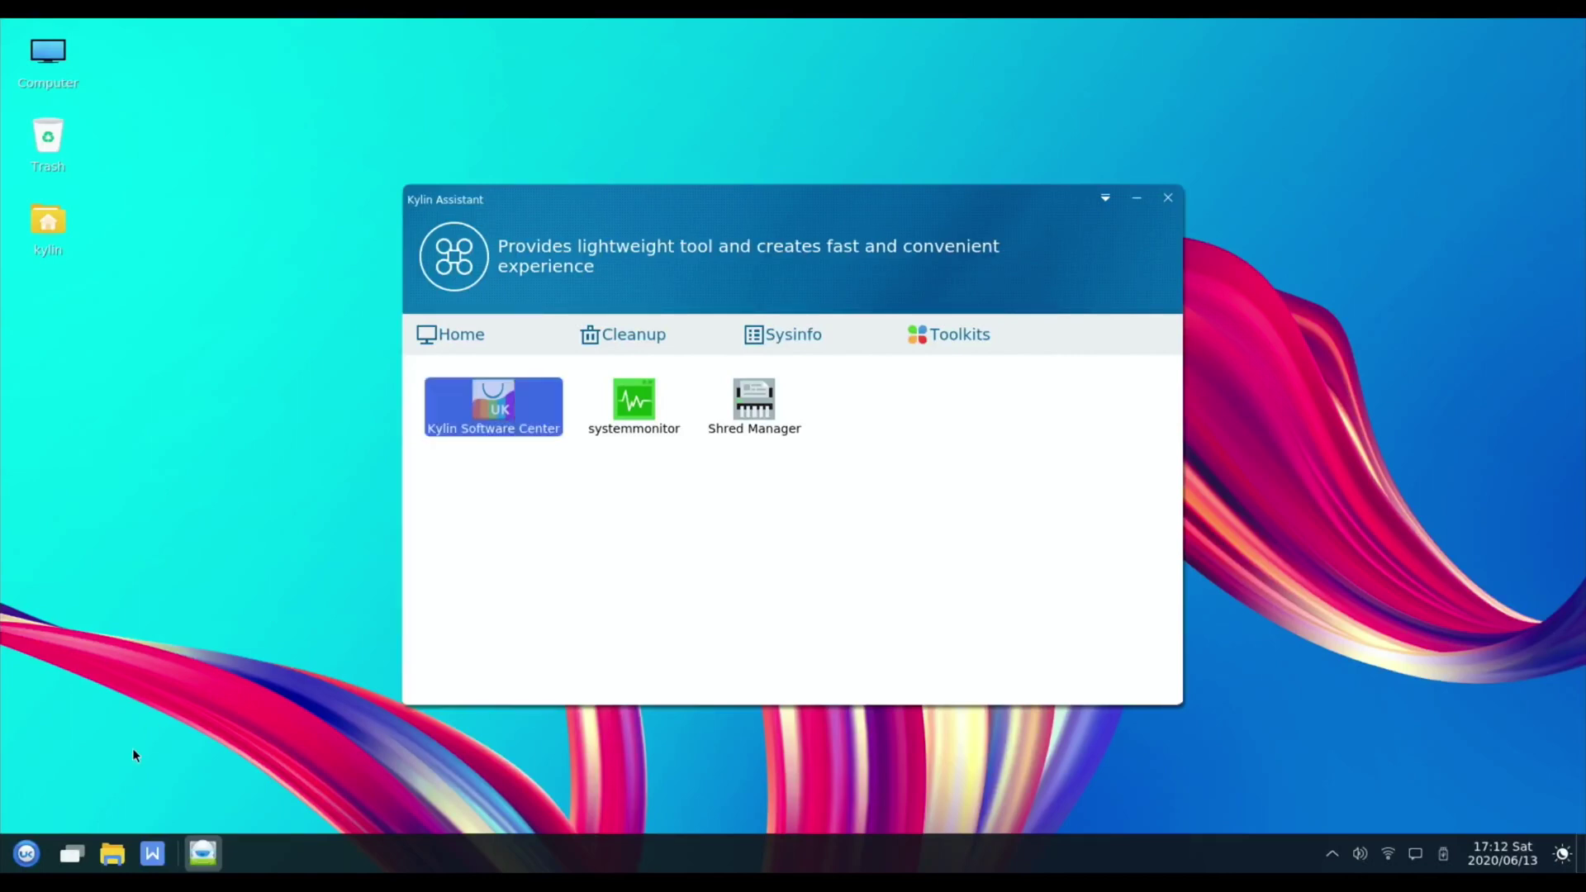
Install firefox with 'sudo apt install firefox', confirming with Y, then find Firefox in the application list
click(27, 854)
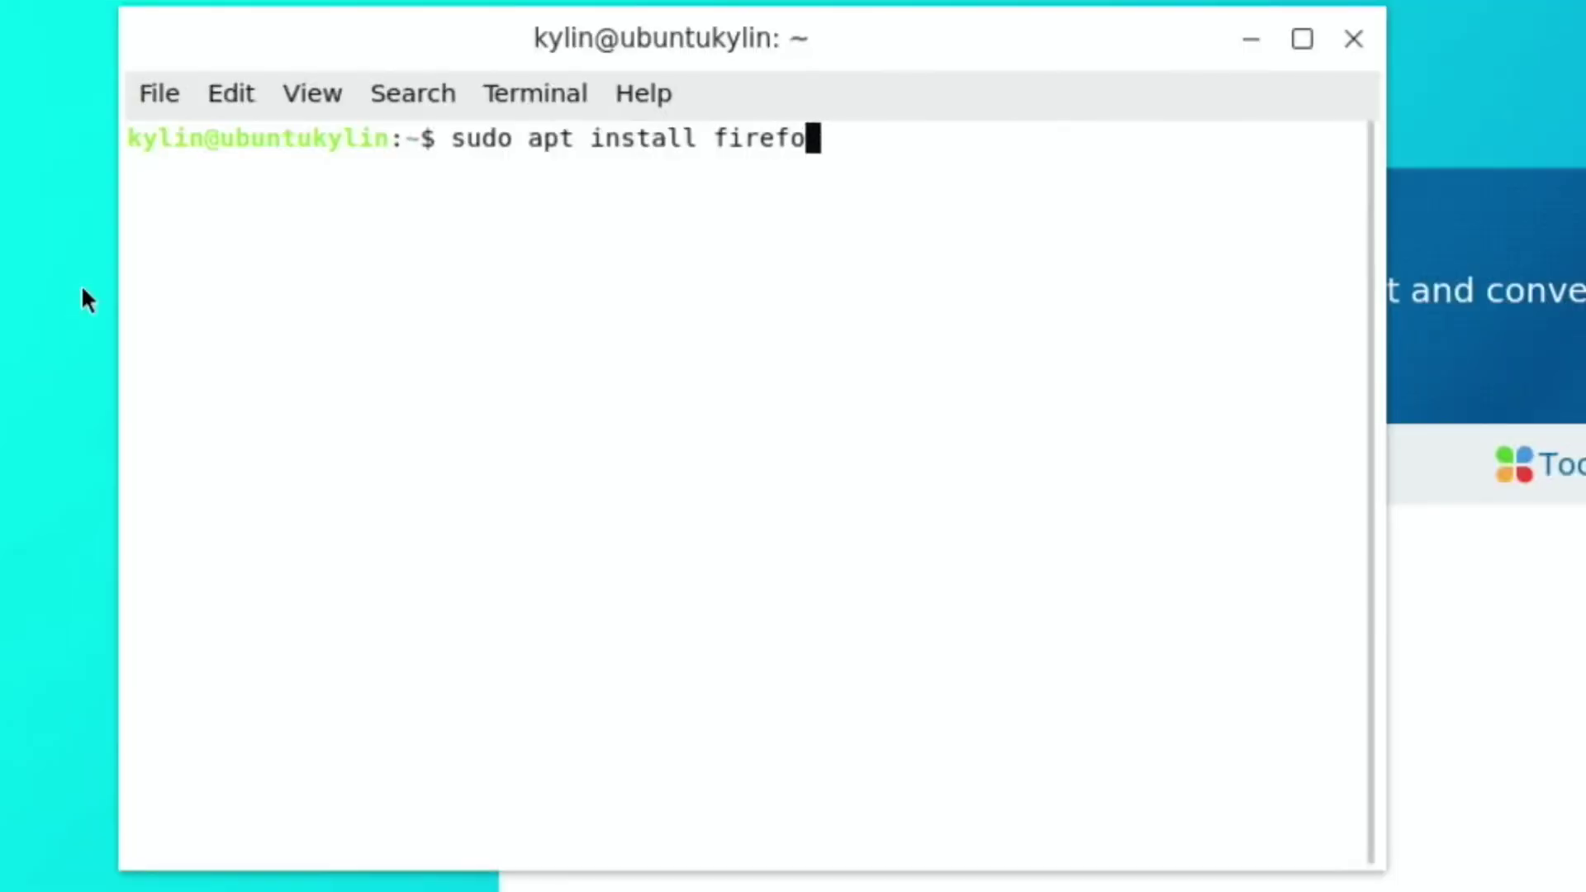
text(x)
key(Return)
key(Return)
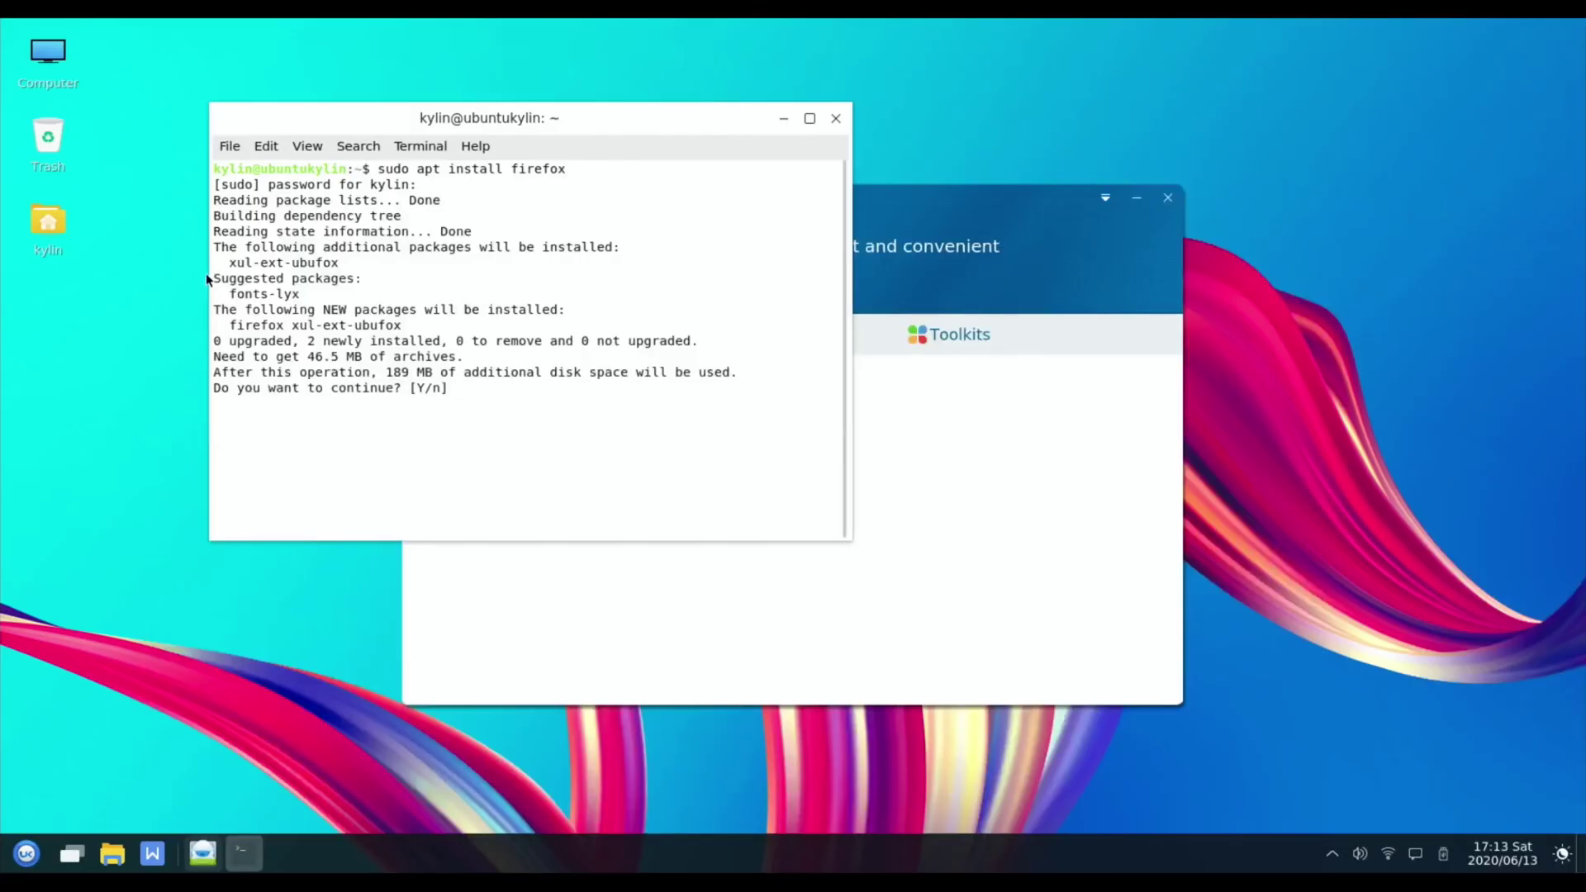
text(y)
key(Return)
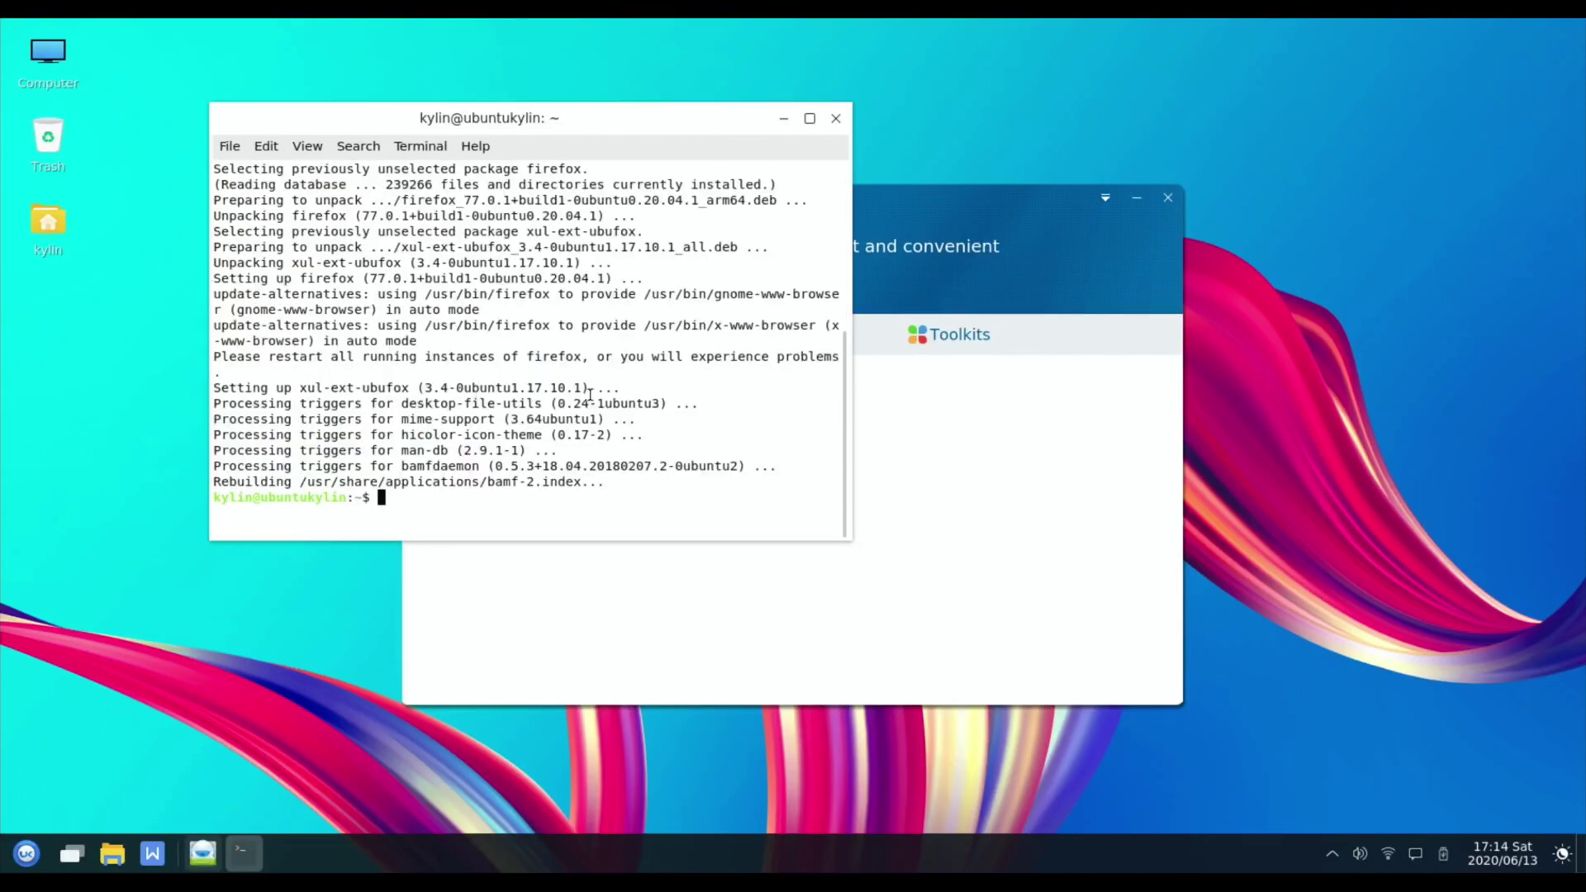
click(24, 859)
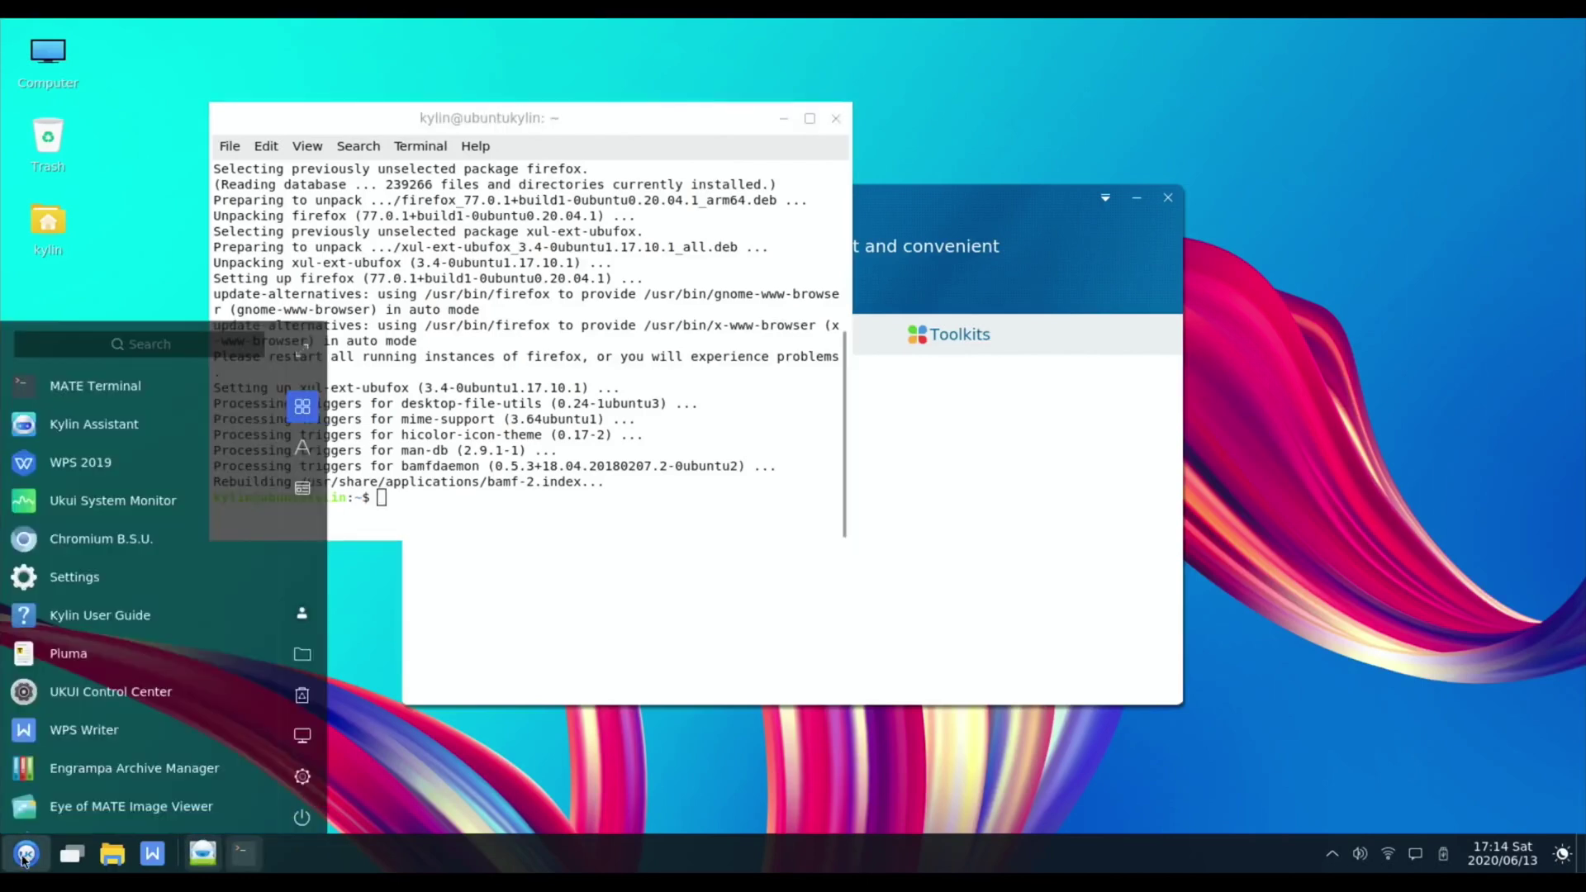
scroll(88, 704, down, 5)
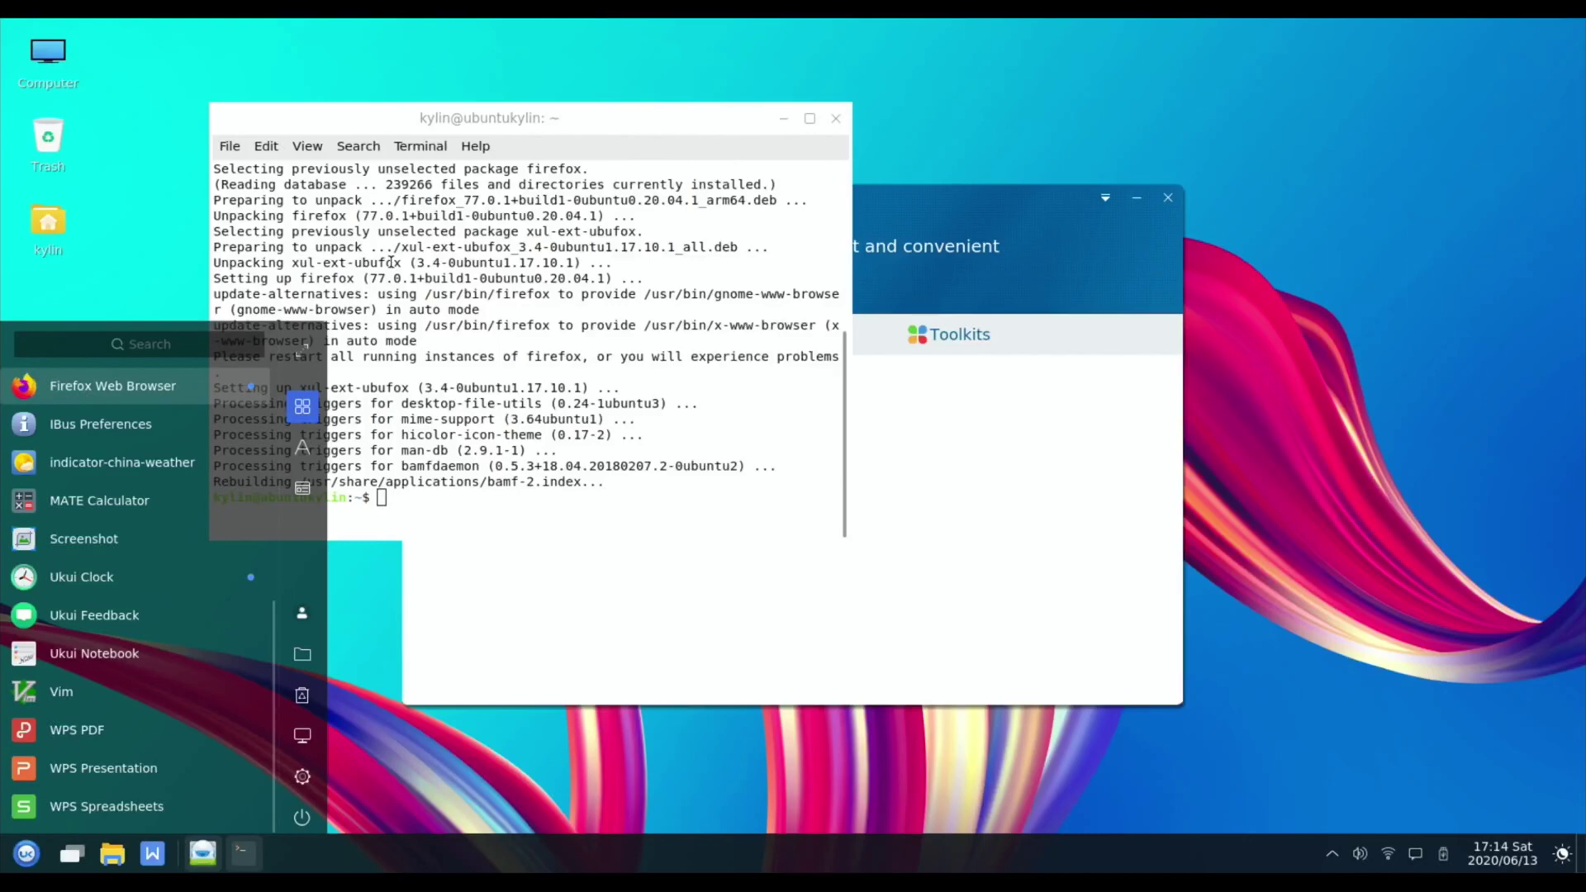
Close the terminal, search Google for 'hotukdeals' in Firefox, dismiss the Privacy Notice tab and maximise the window
click(836, 117)
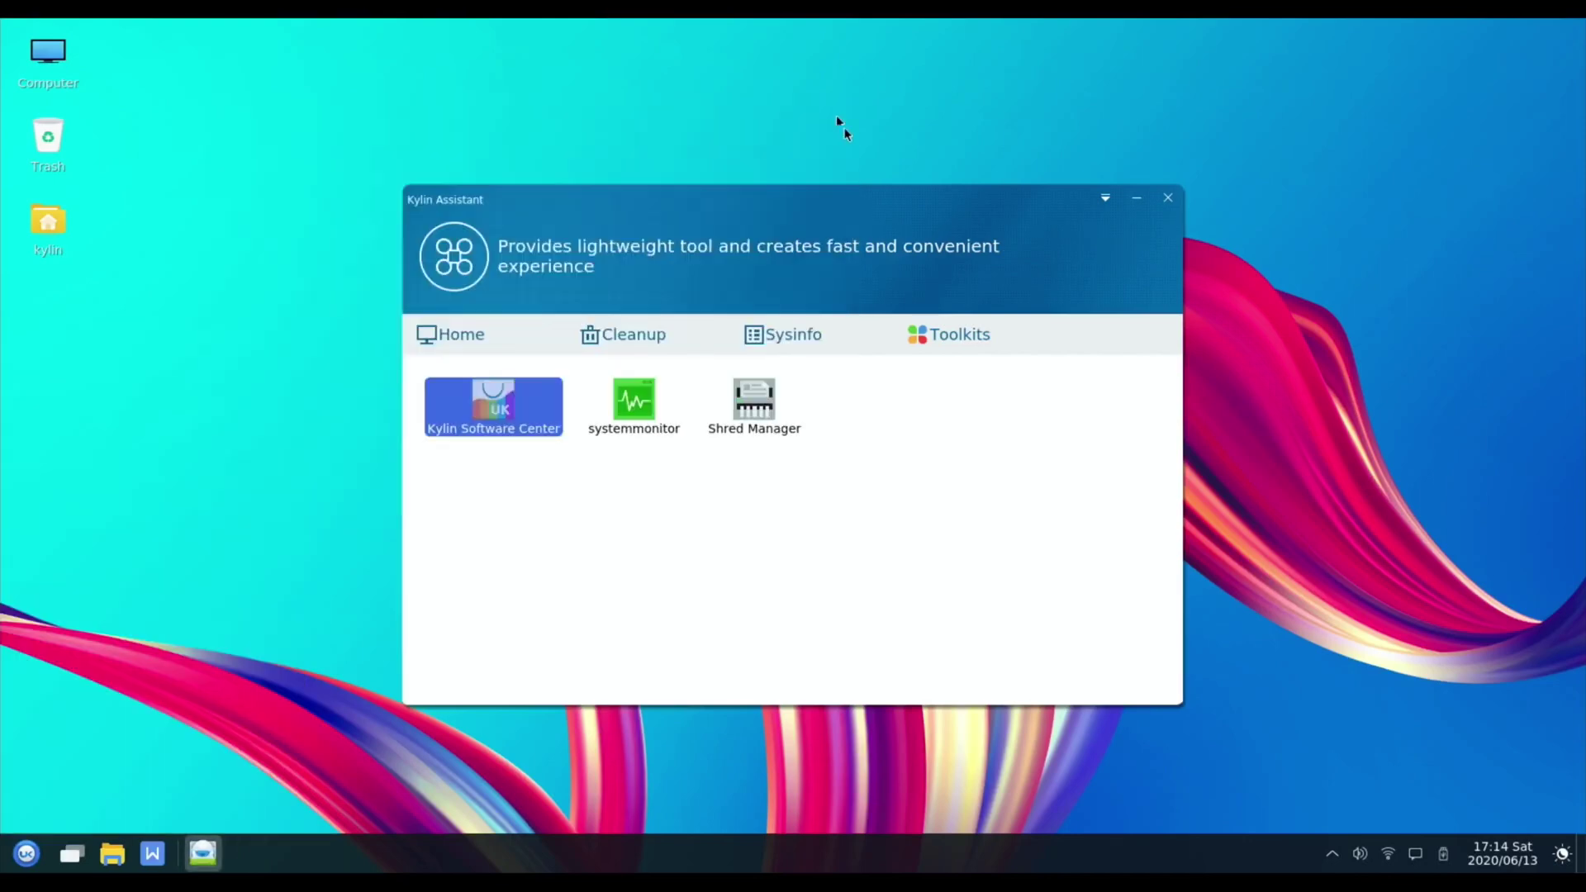
click(1168, 198)
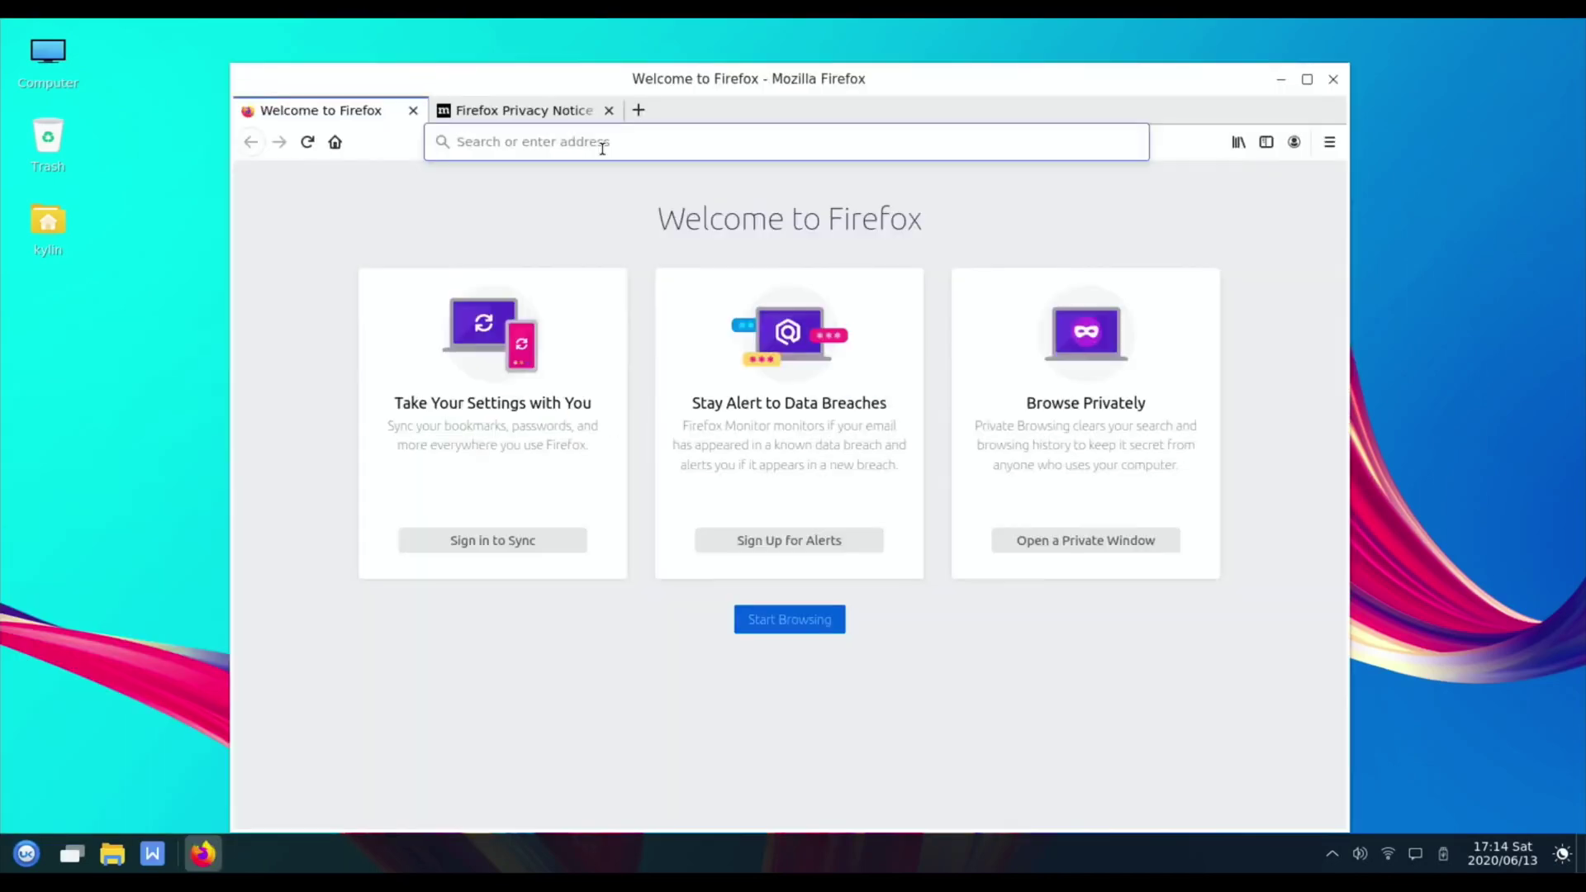
text(hotu)
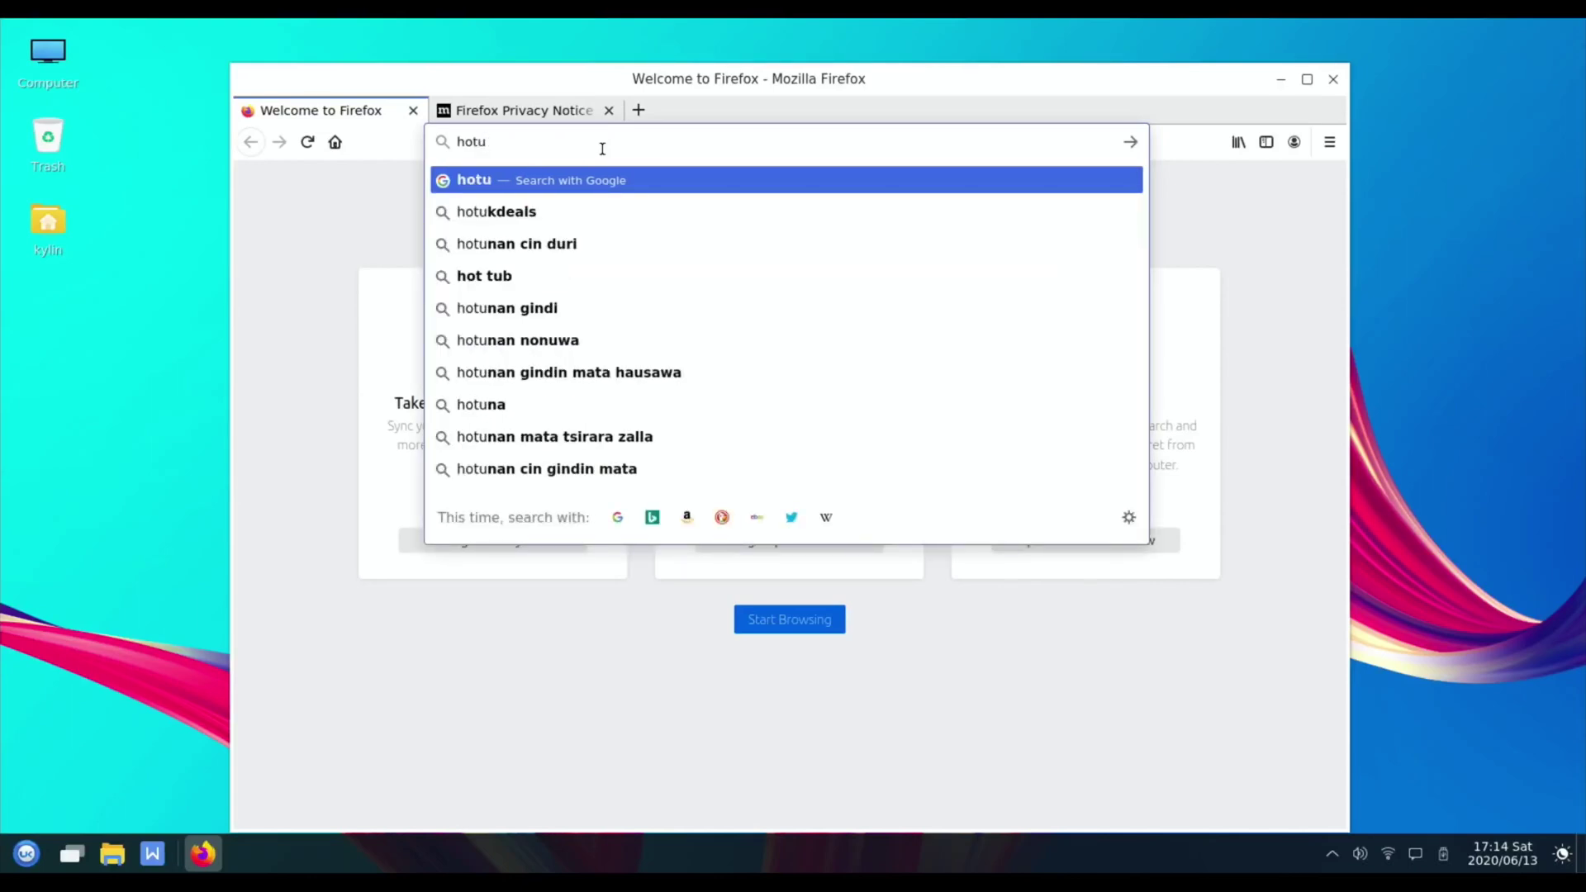
text(kdeals)
key(Return)
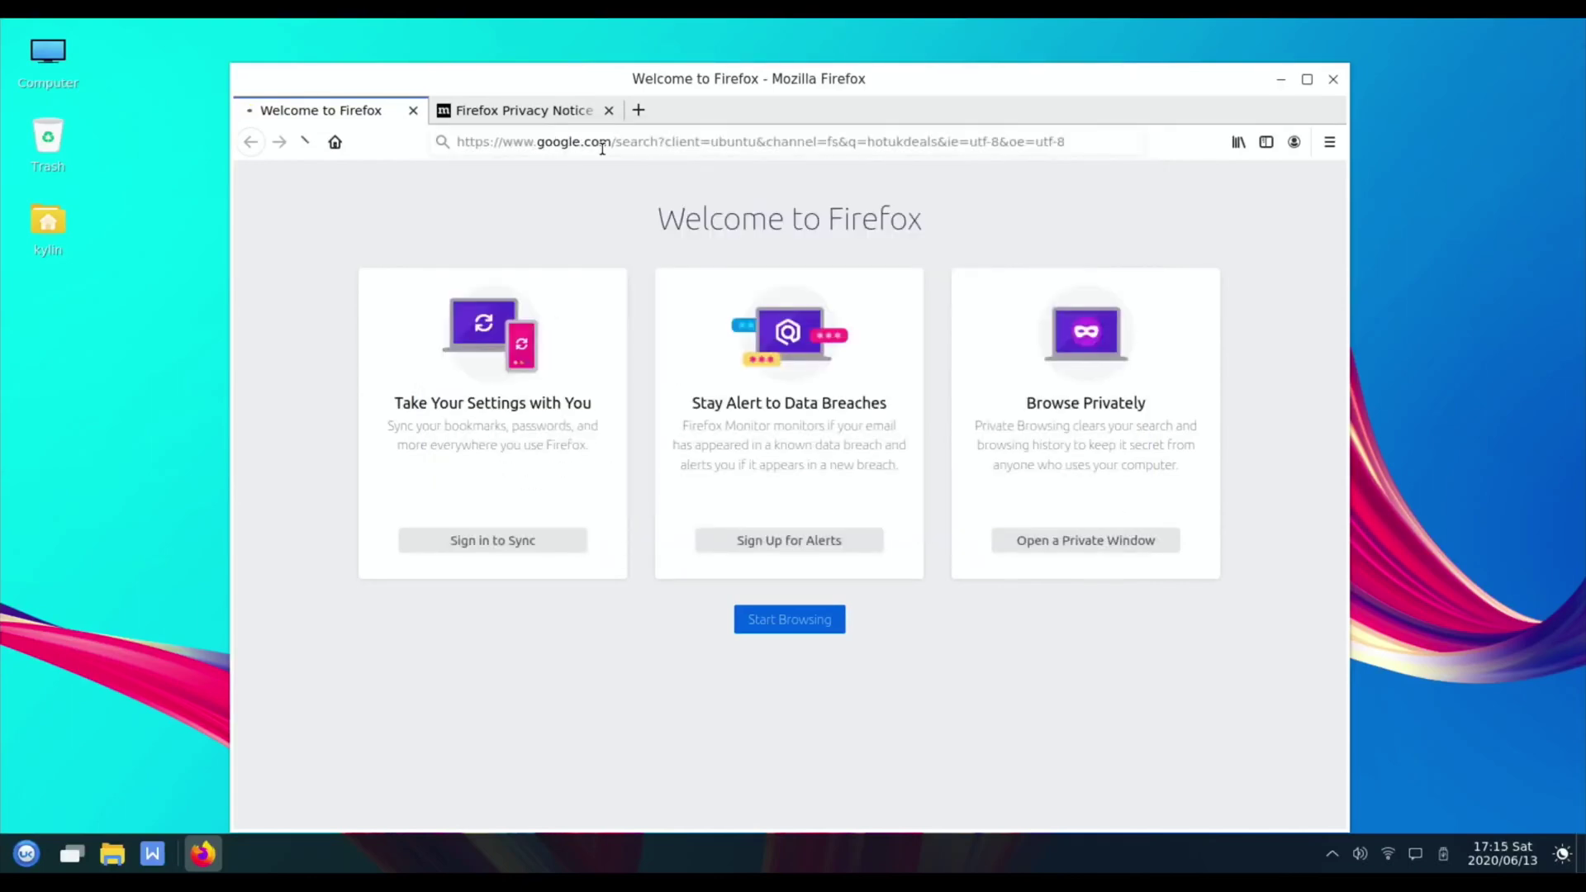
click(609, 110)
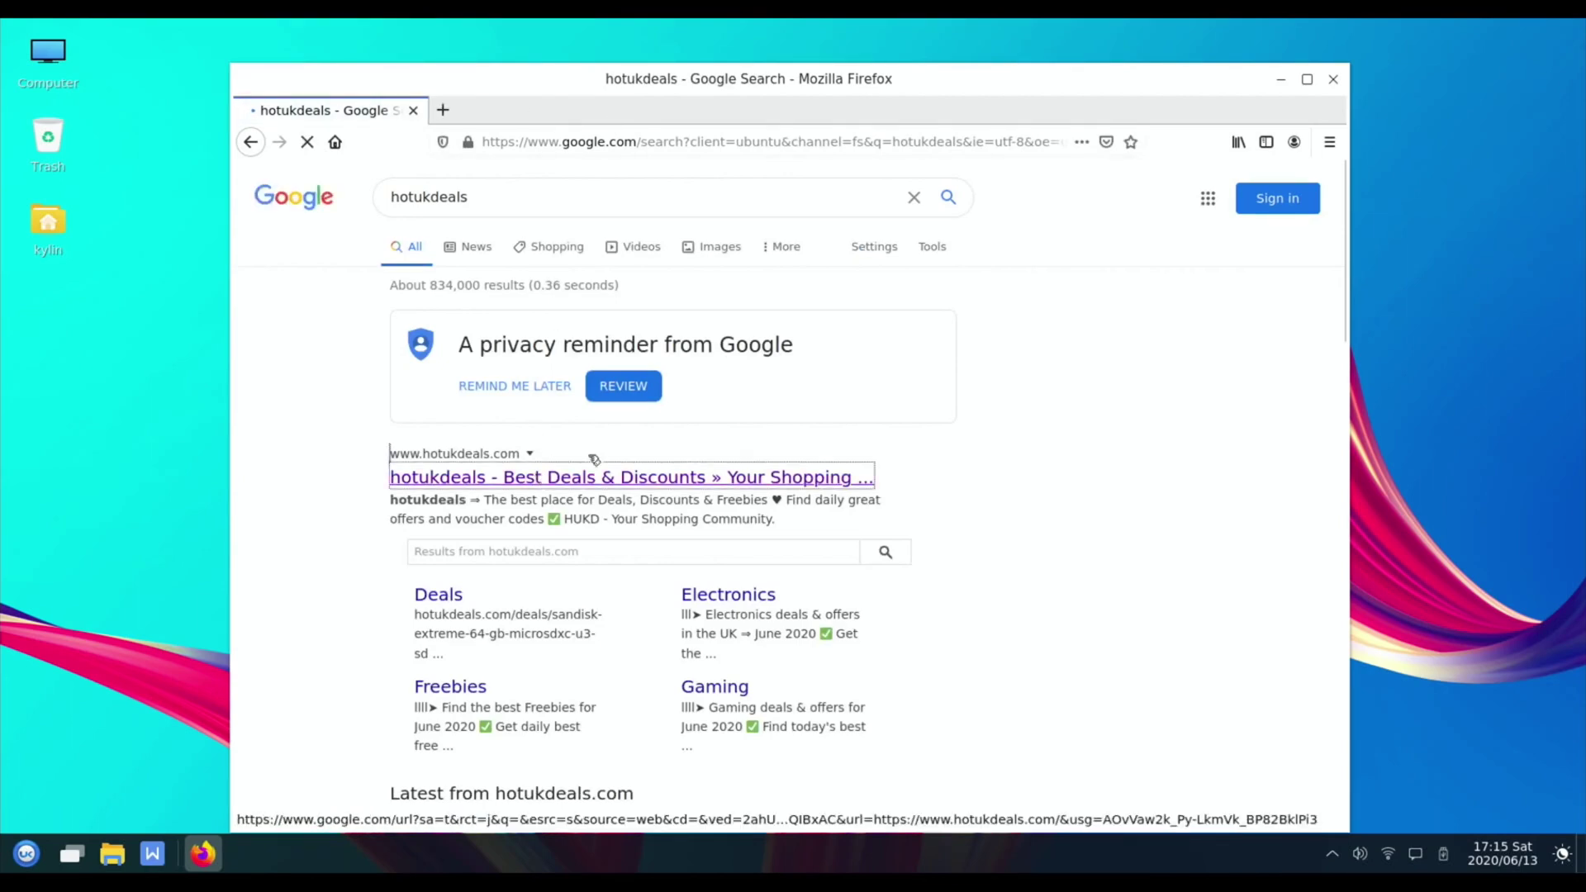
click(1307, 80)
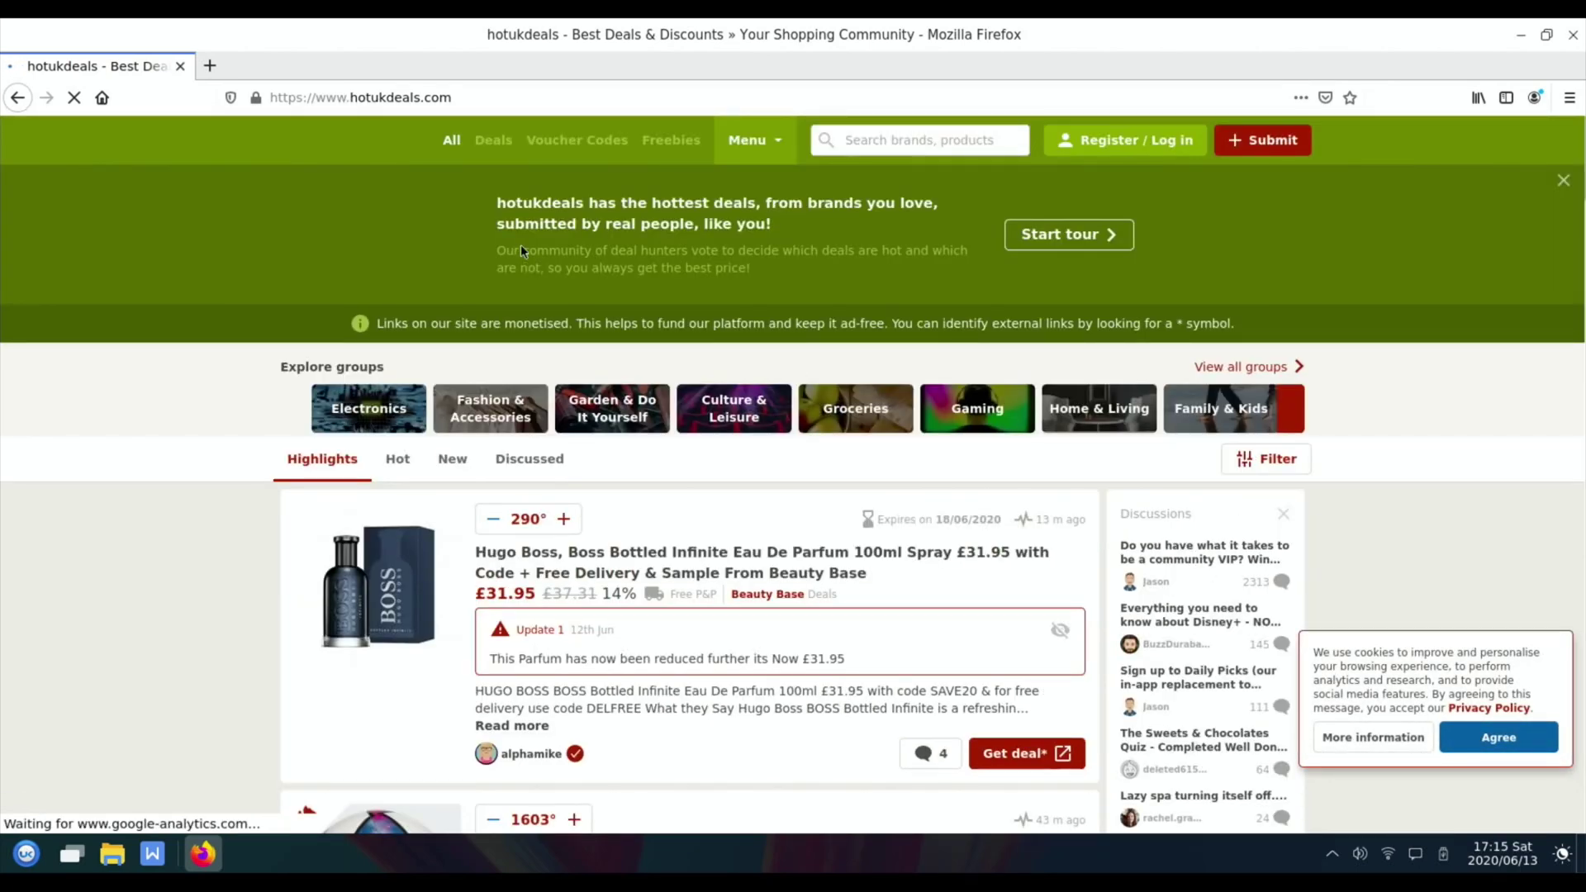
Search for 'youtube', open YouTube, and play the 'Driving A Car Made Of Ice' video
click(405, 100)
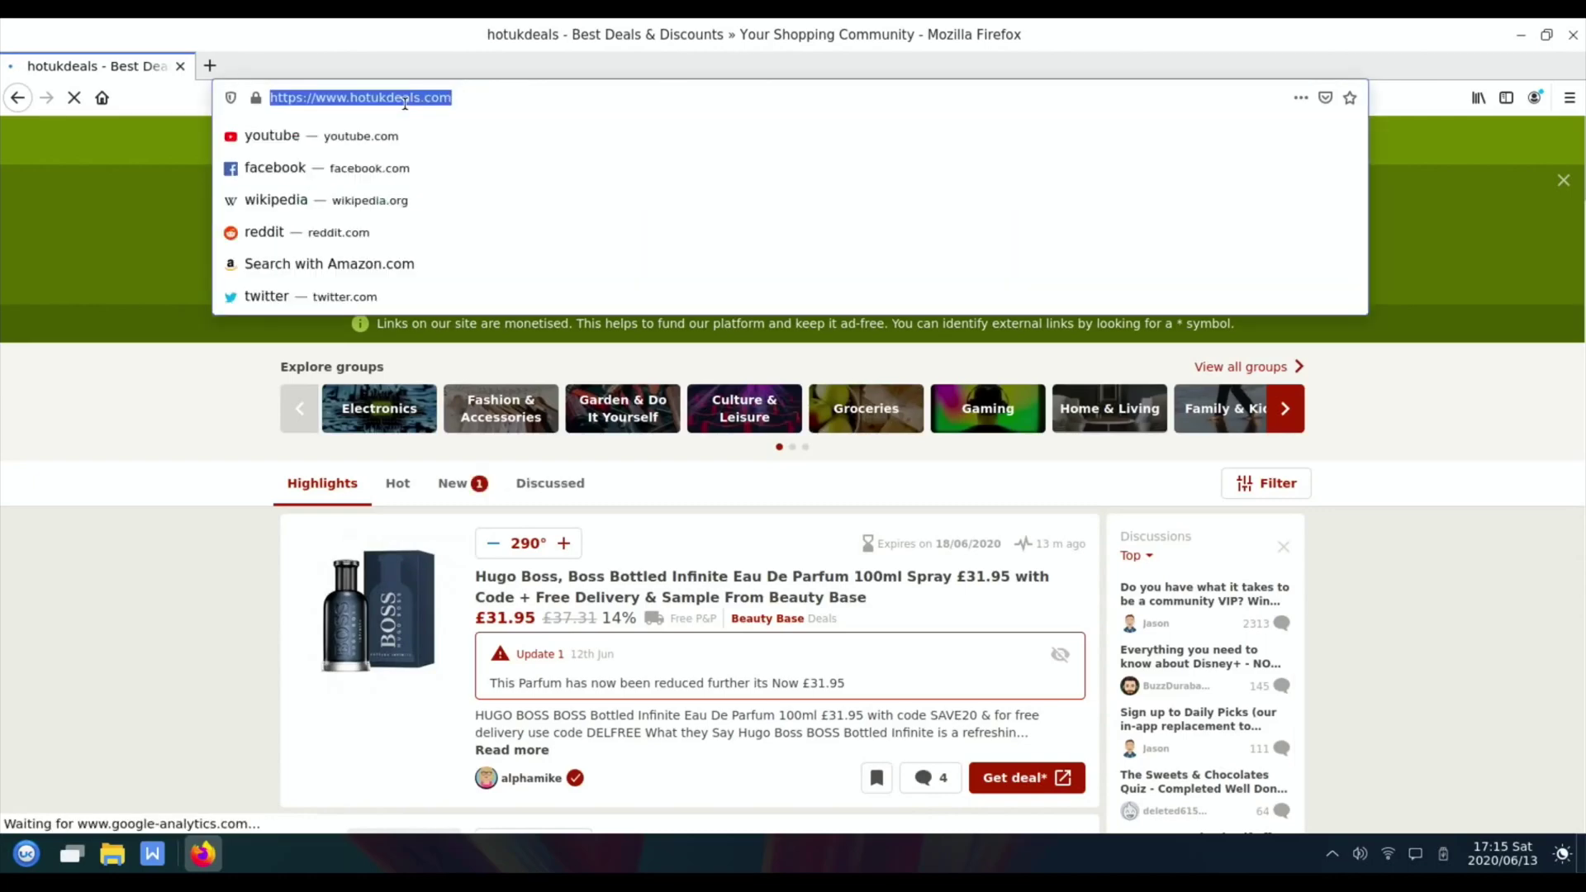
text(youtube)
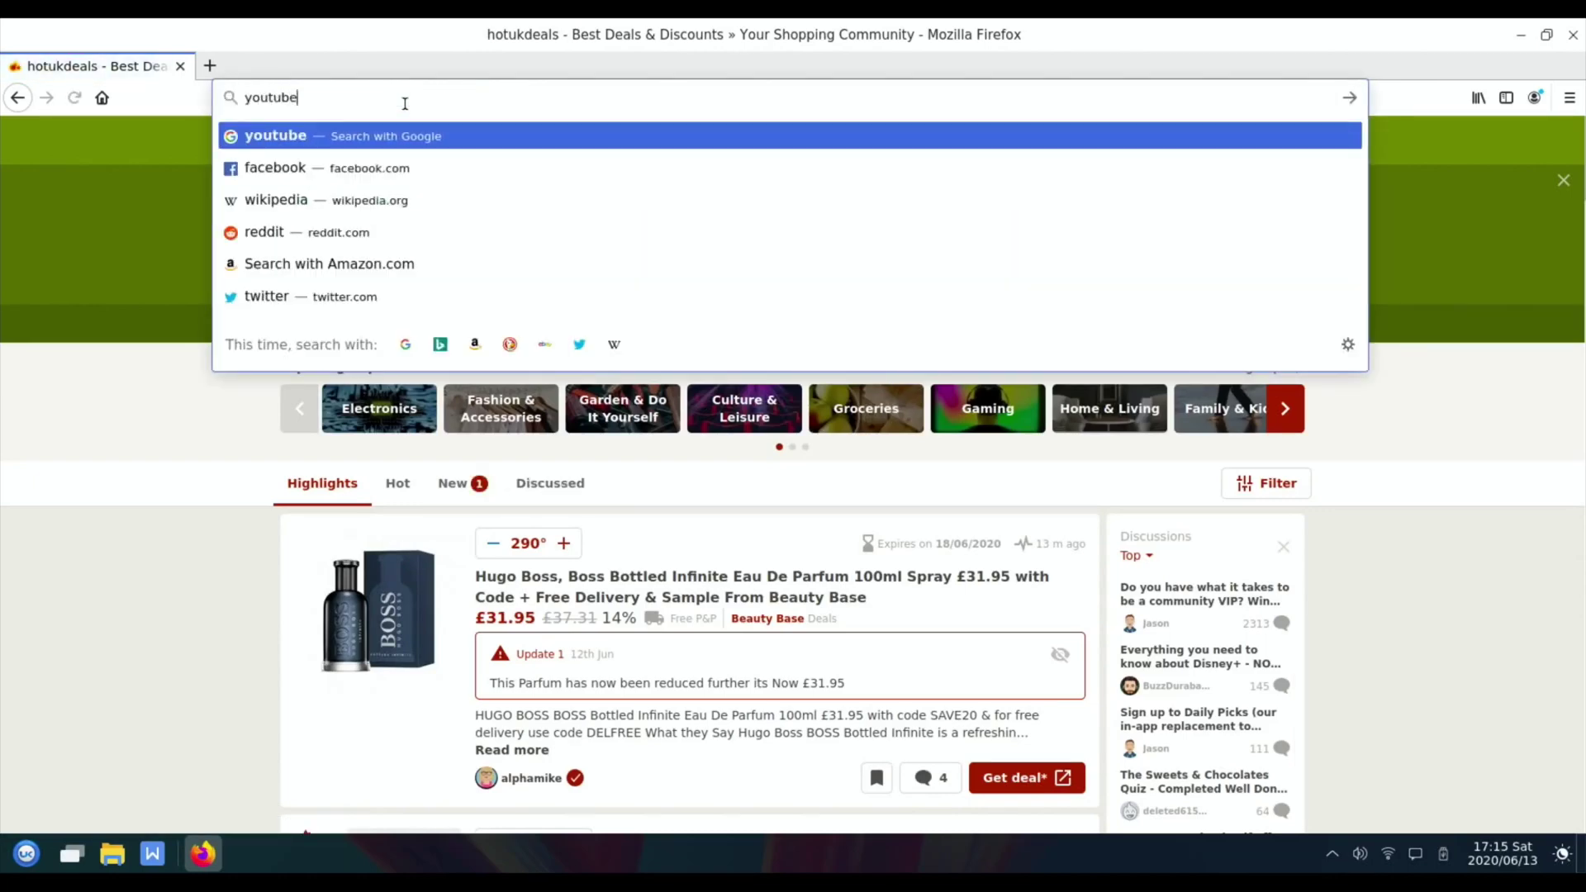
key(Return)
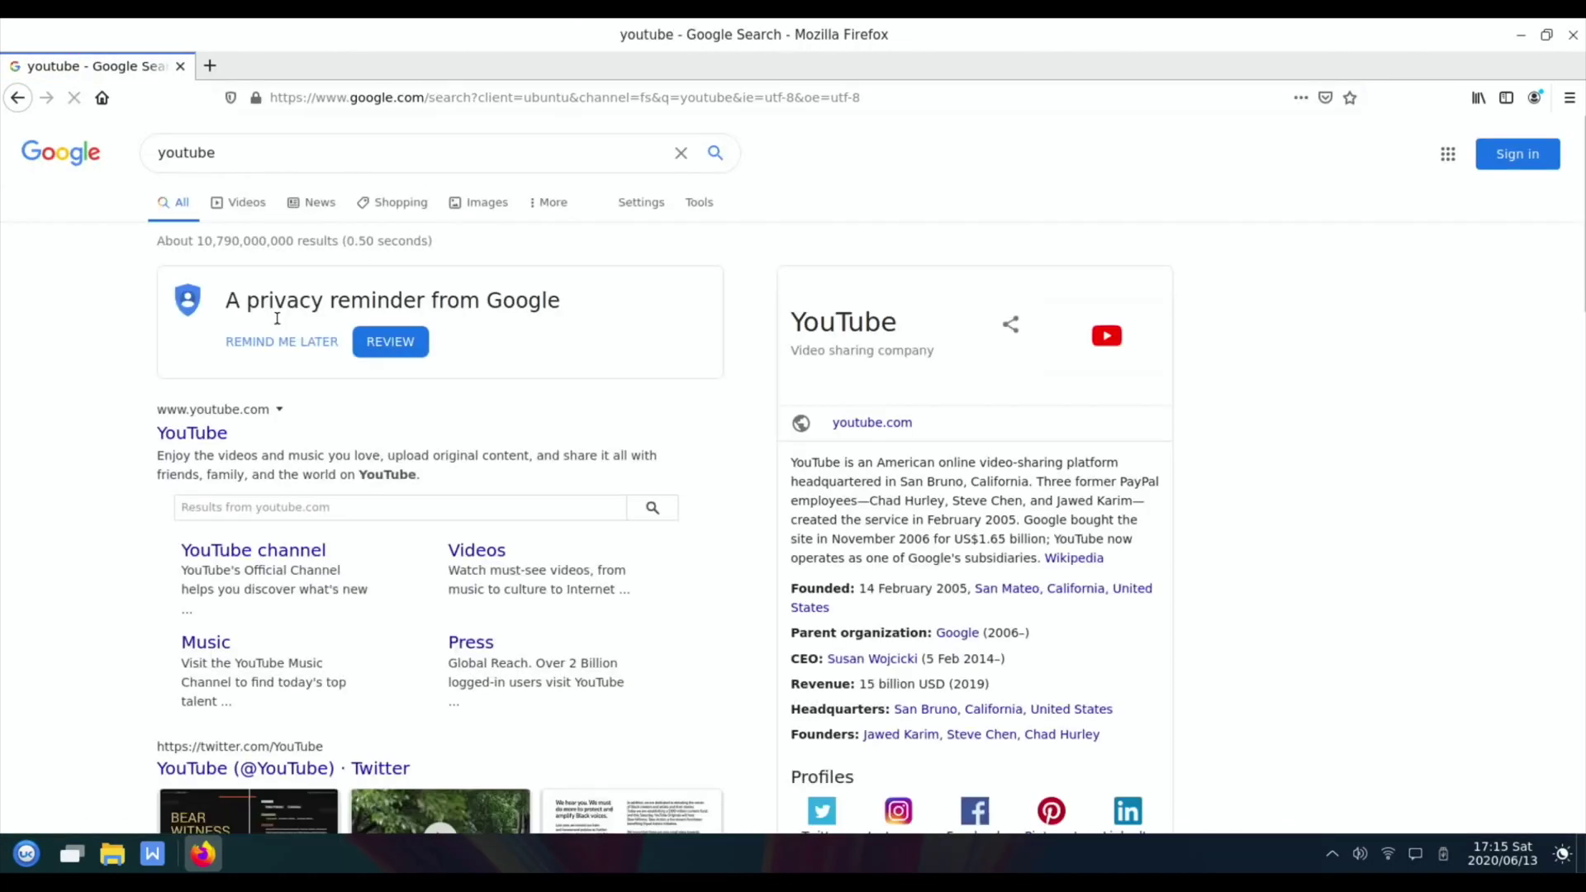
click(214, 435)
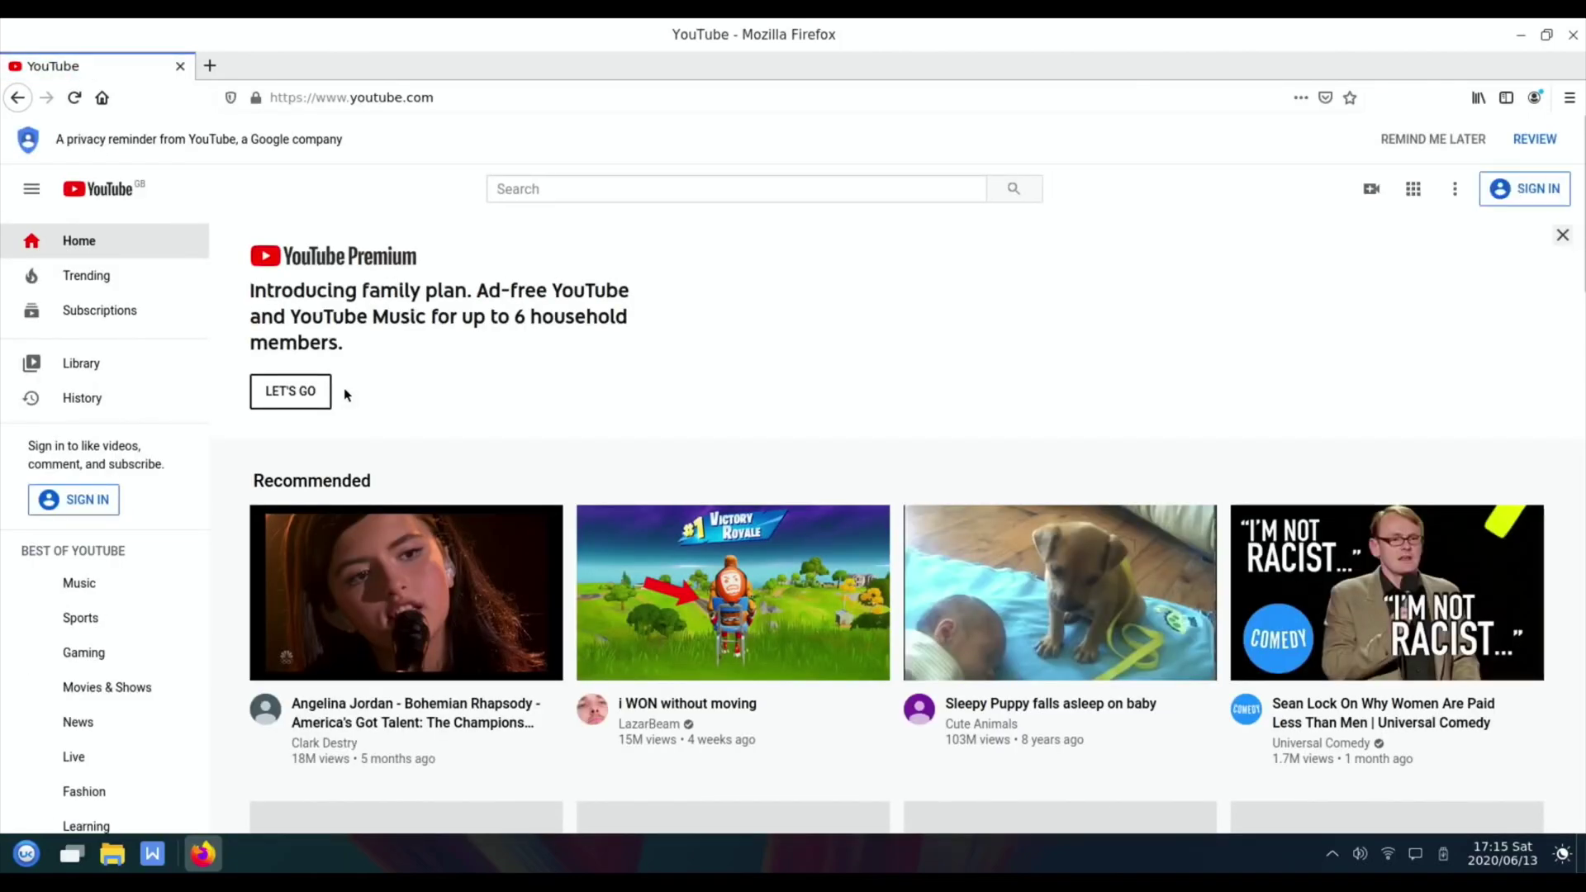
scroll(347, 395, down, 3)
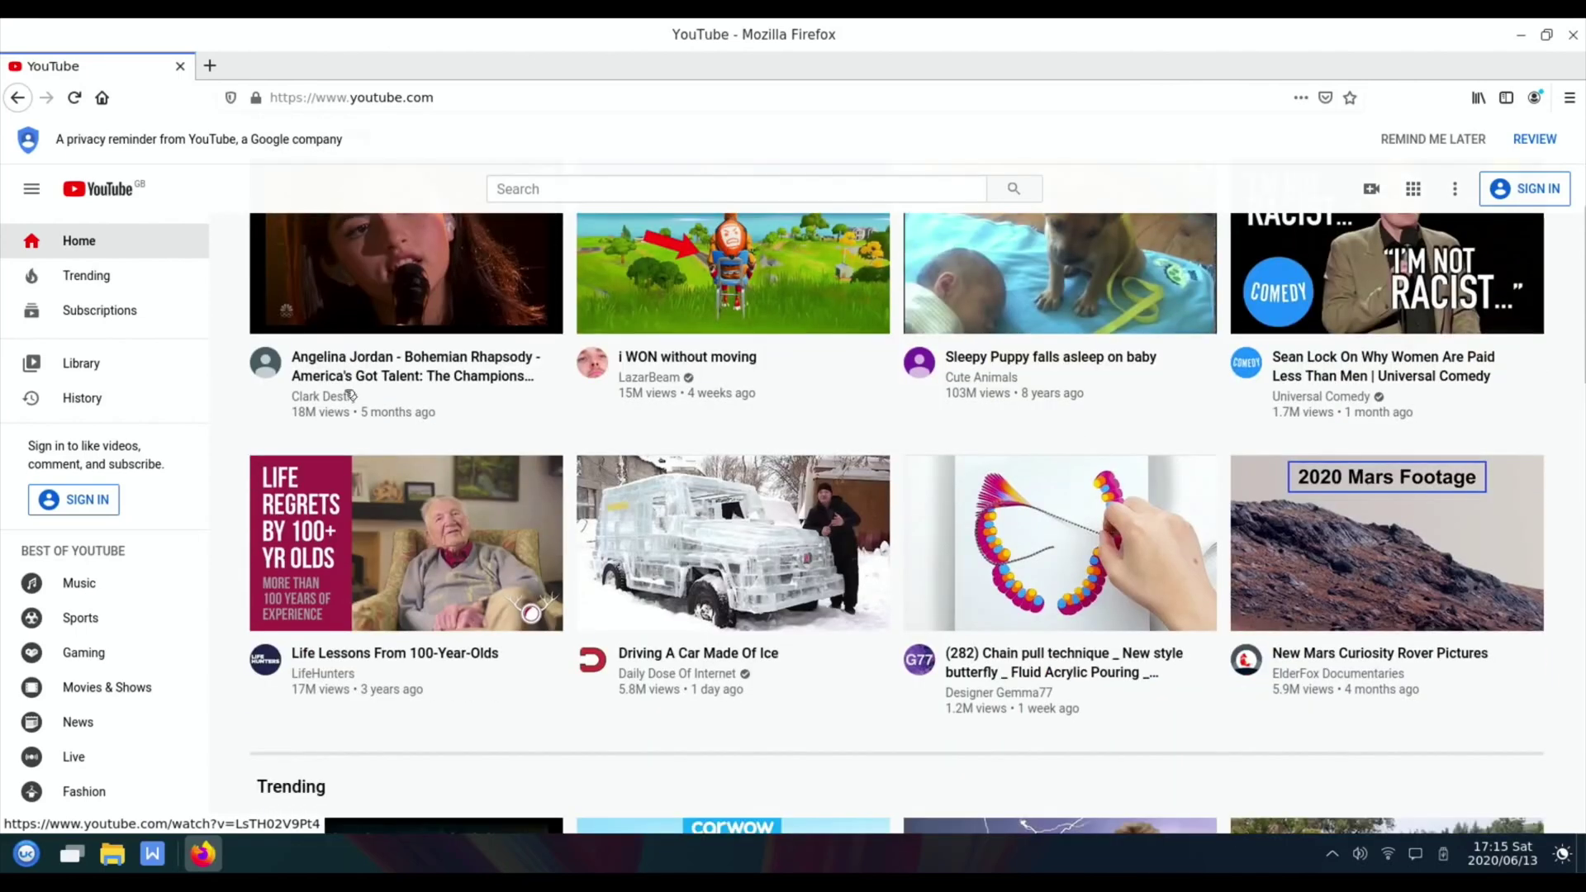
click(705, 562)
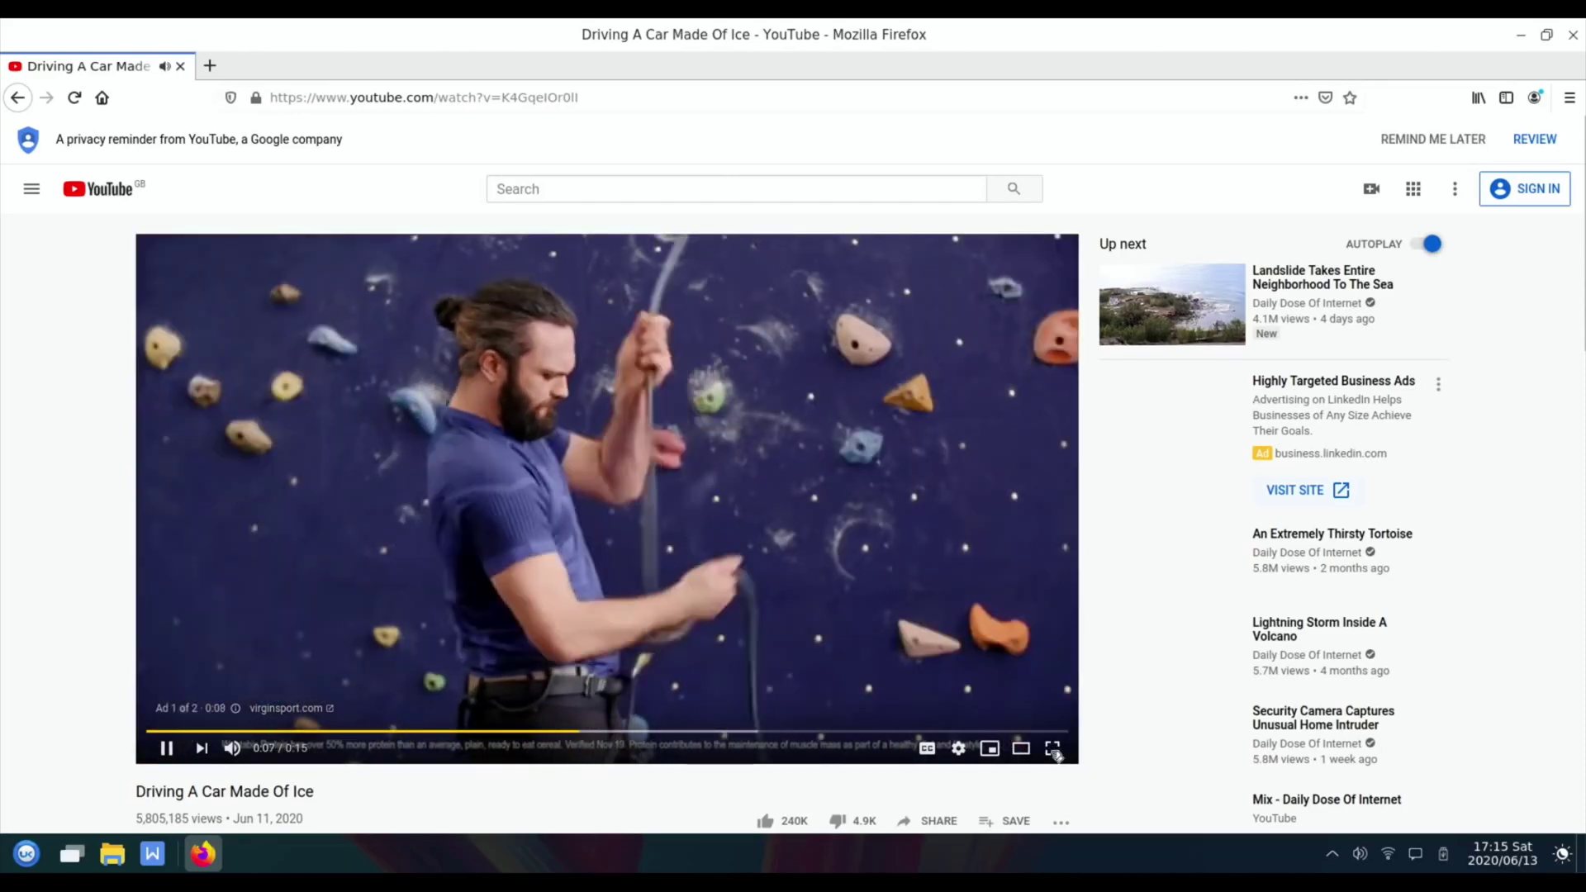
Switch the 'Driving A Car Made Of Ice' video to fullscreen and let it play
click(1053, 749)
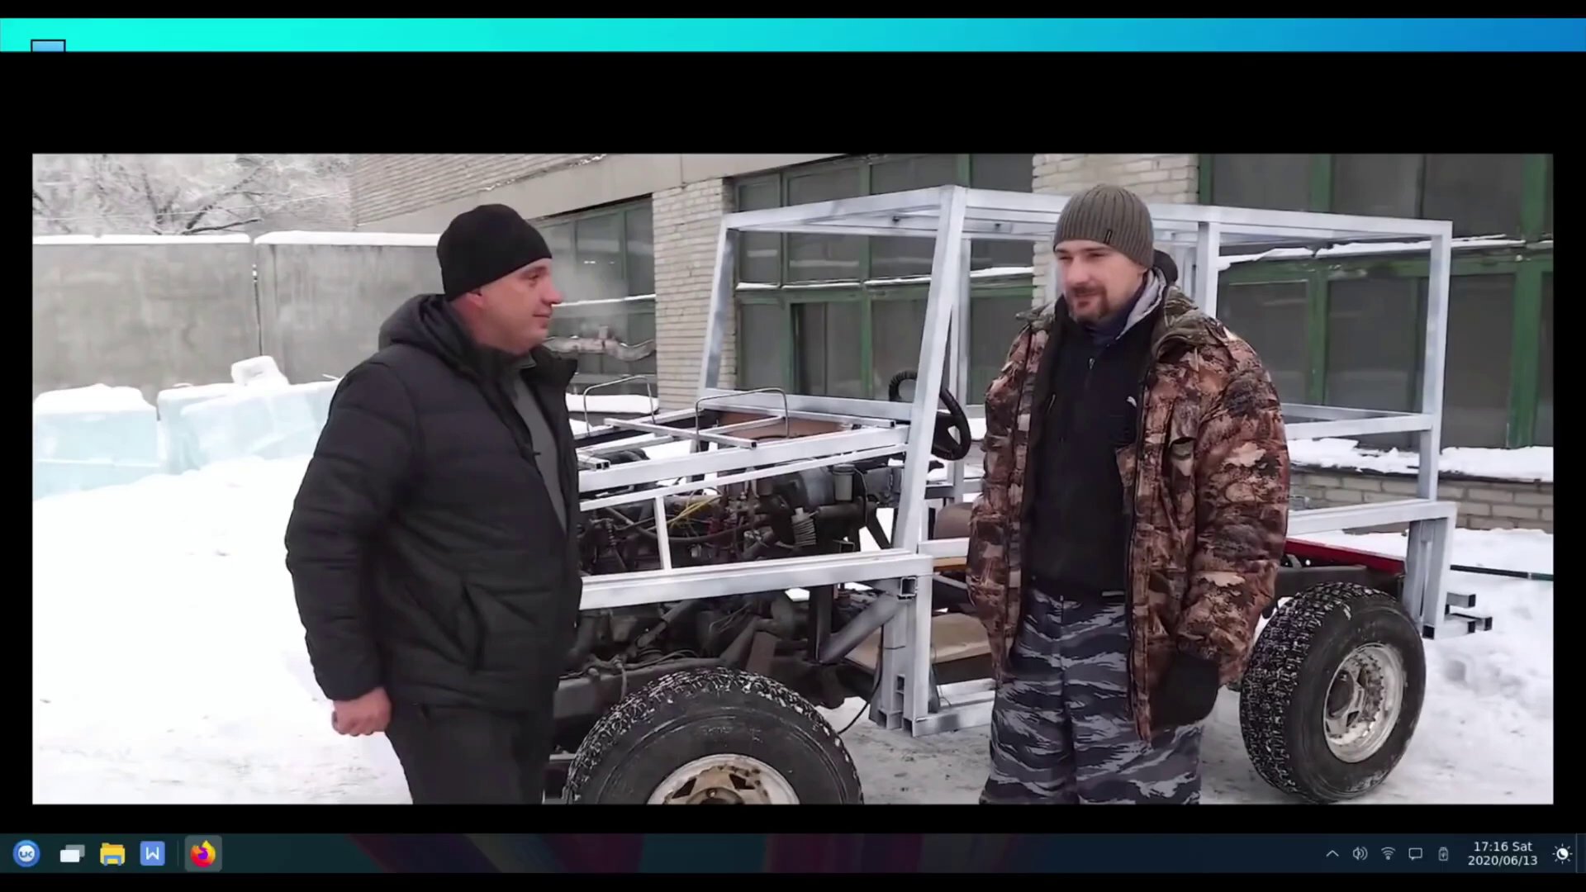
Close Firefox and open the background and theme settings from the desktop's right-click menu
key(alt+F4)
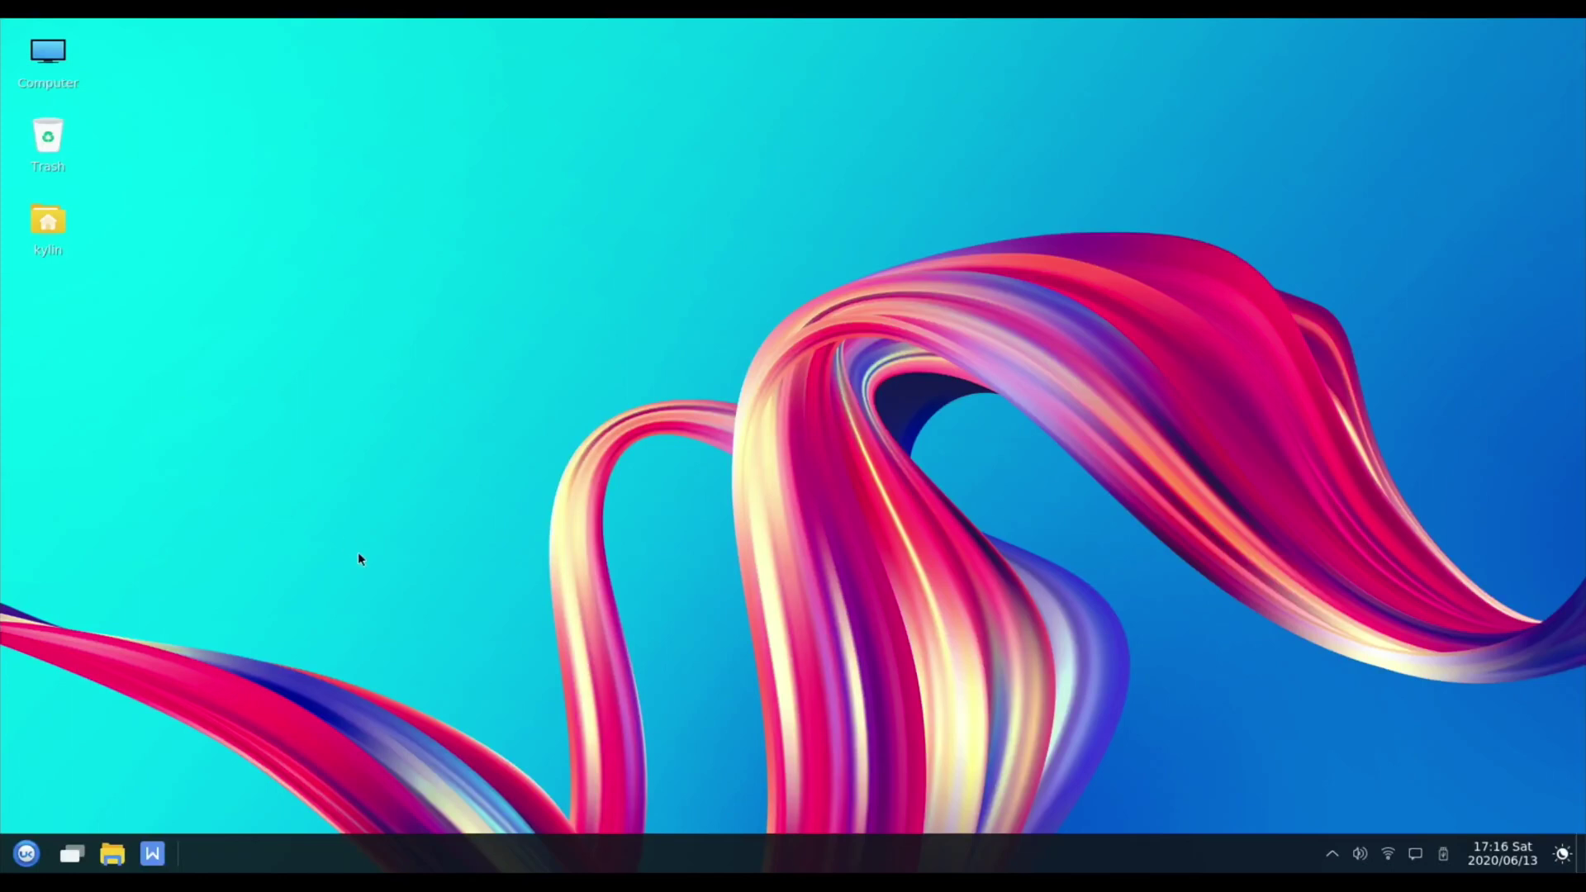
right_click(564, 312)
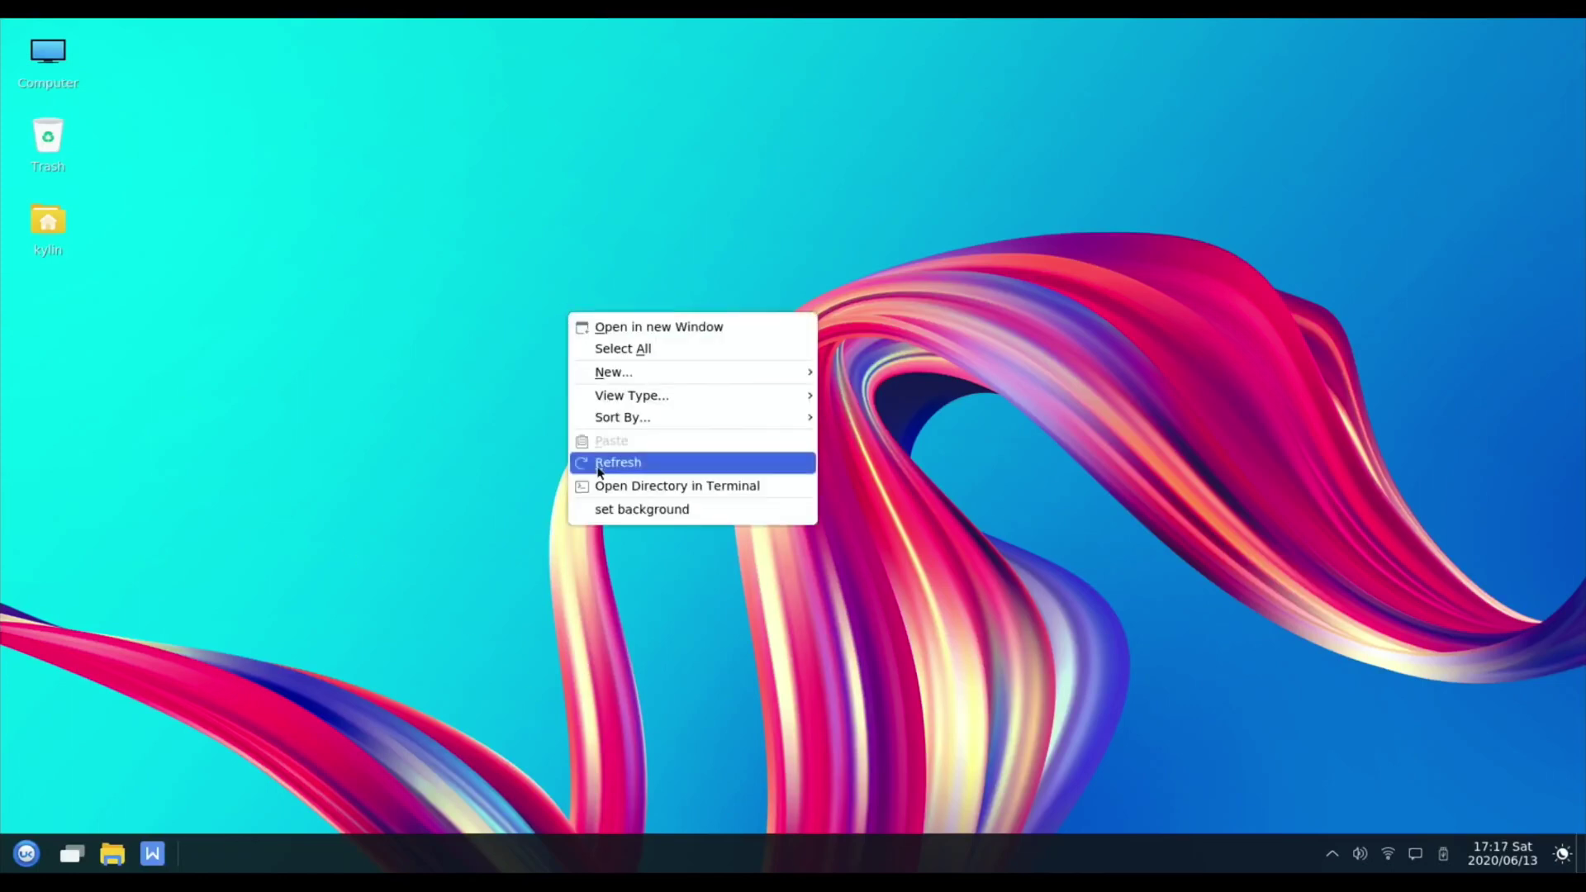
click(617, 509)
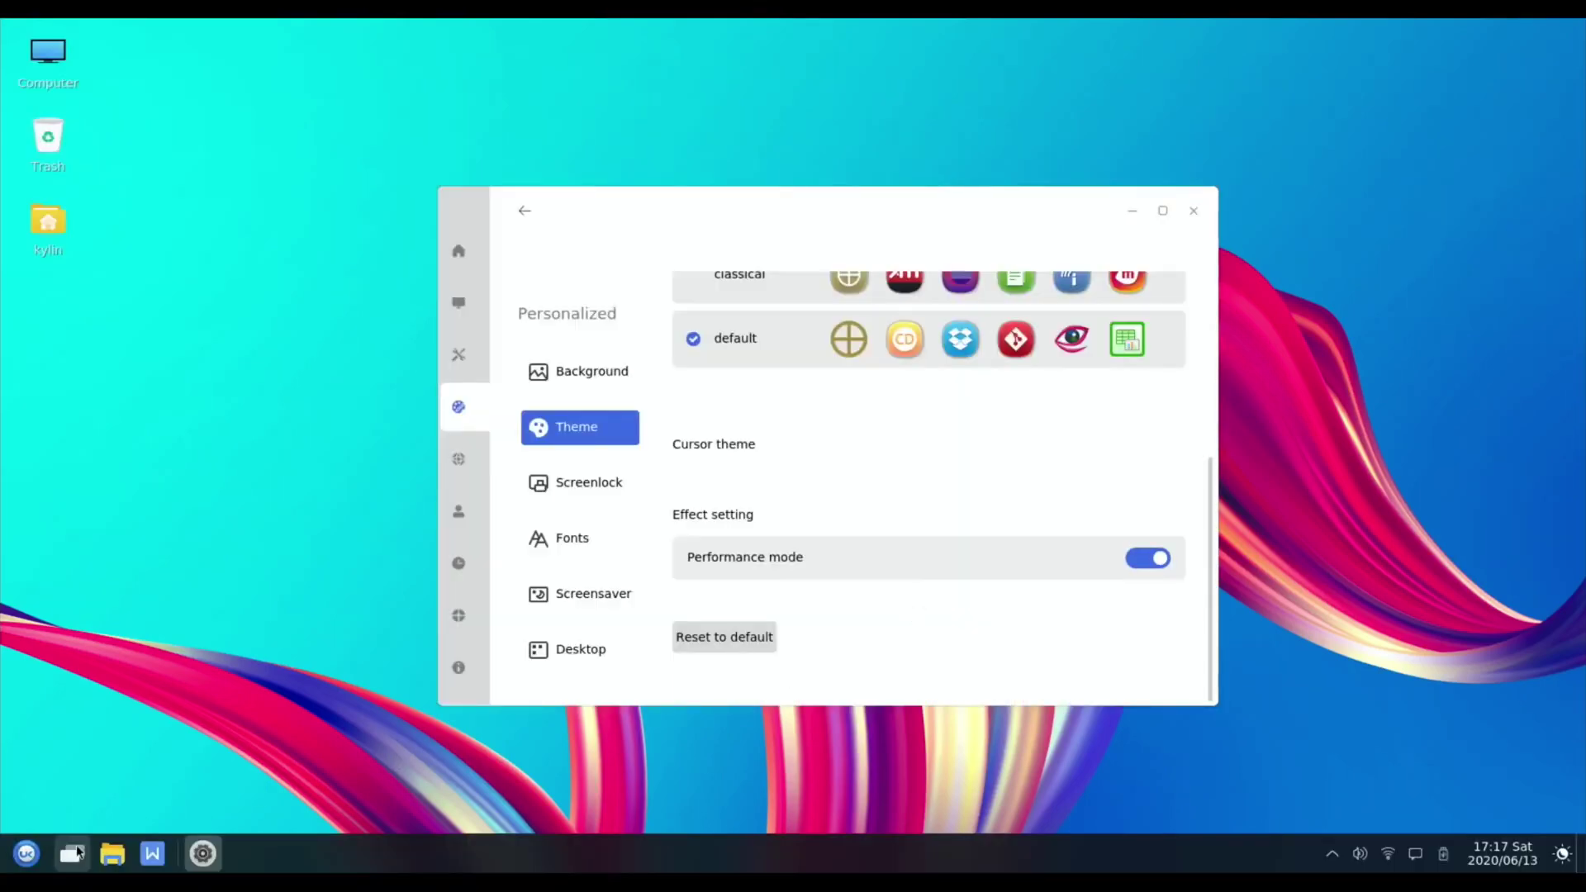
Scroll through the application list briefly, then dismiss it
click(39, 859)
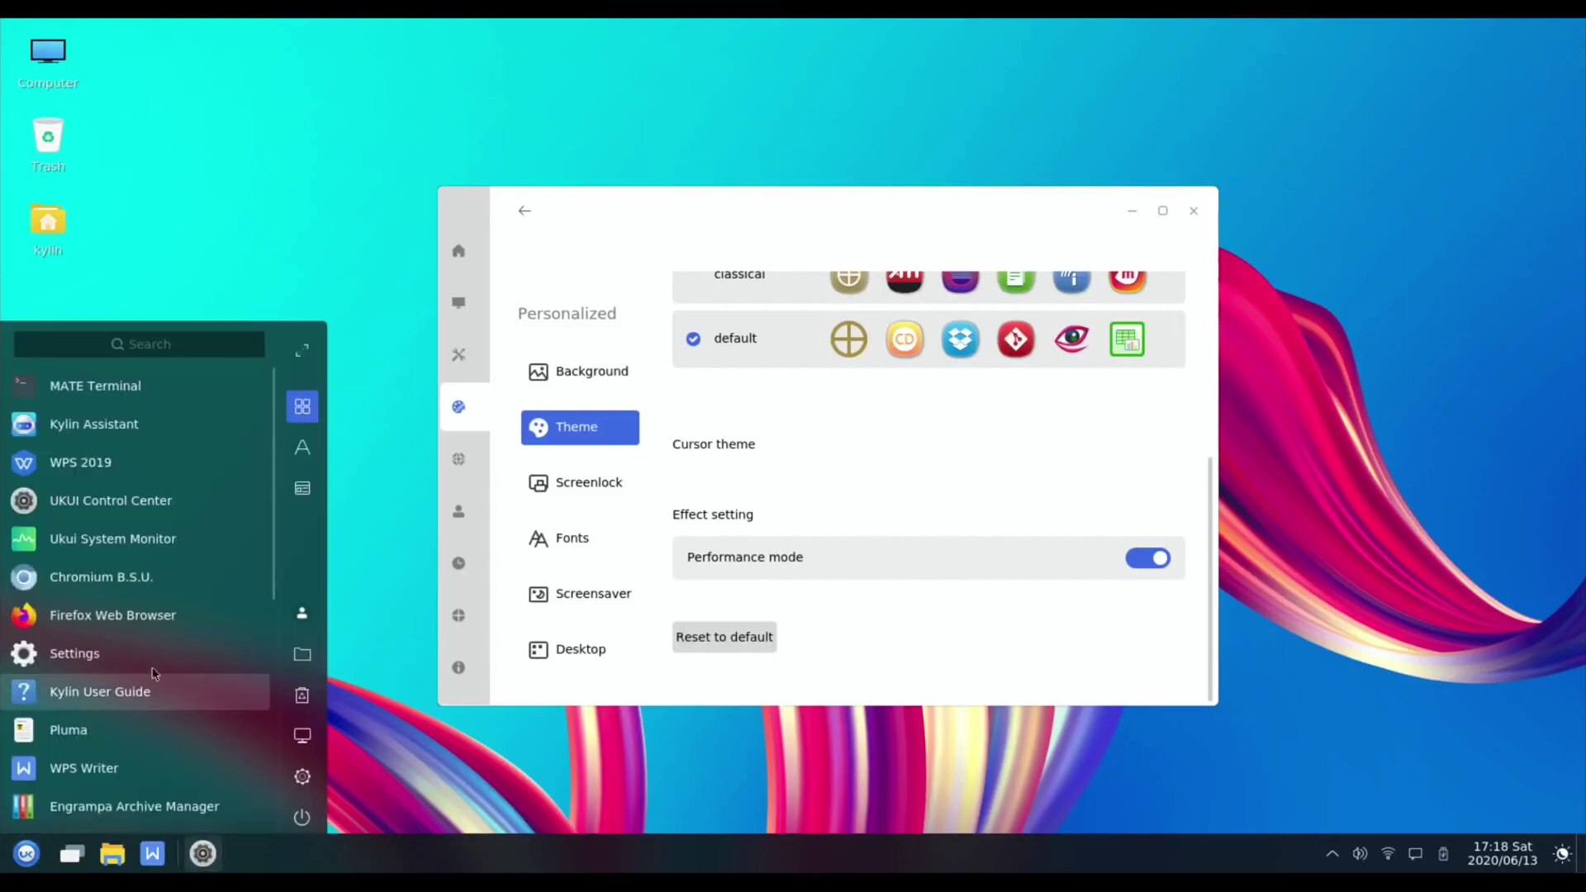
scroll(185, 547, down, 5)
scroll(185, 546, up, 5)
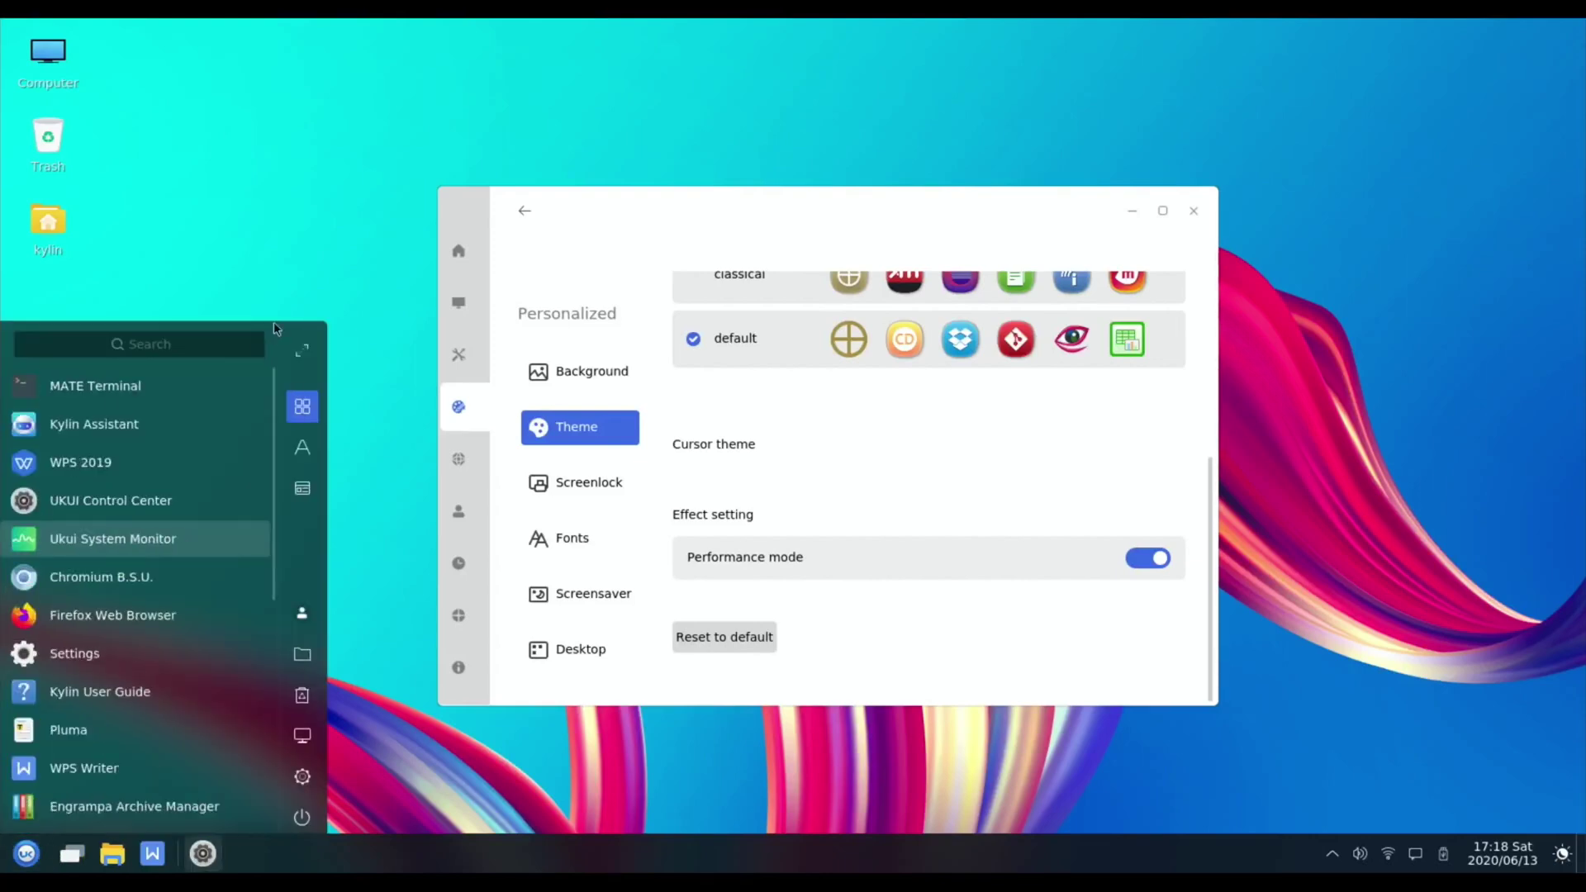
click(272, 227)
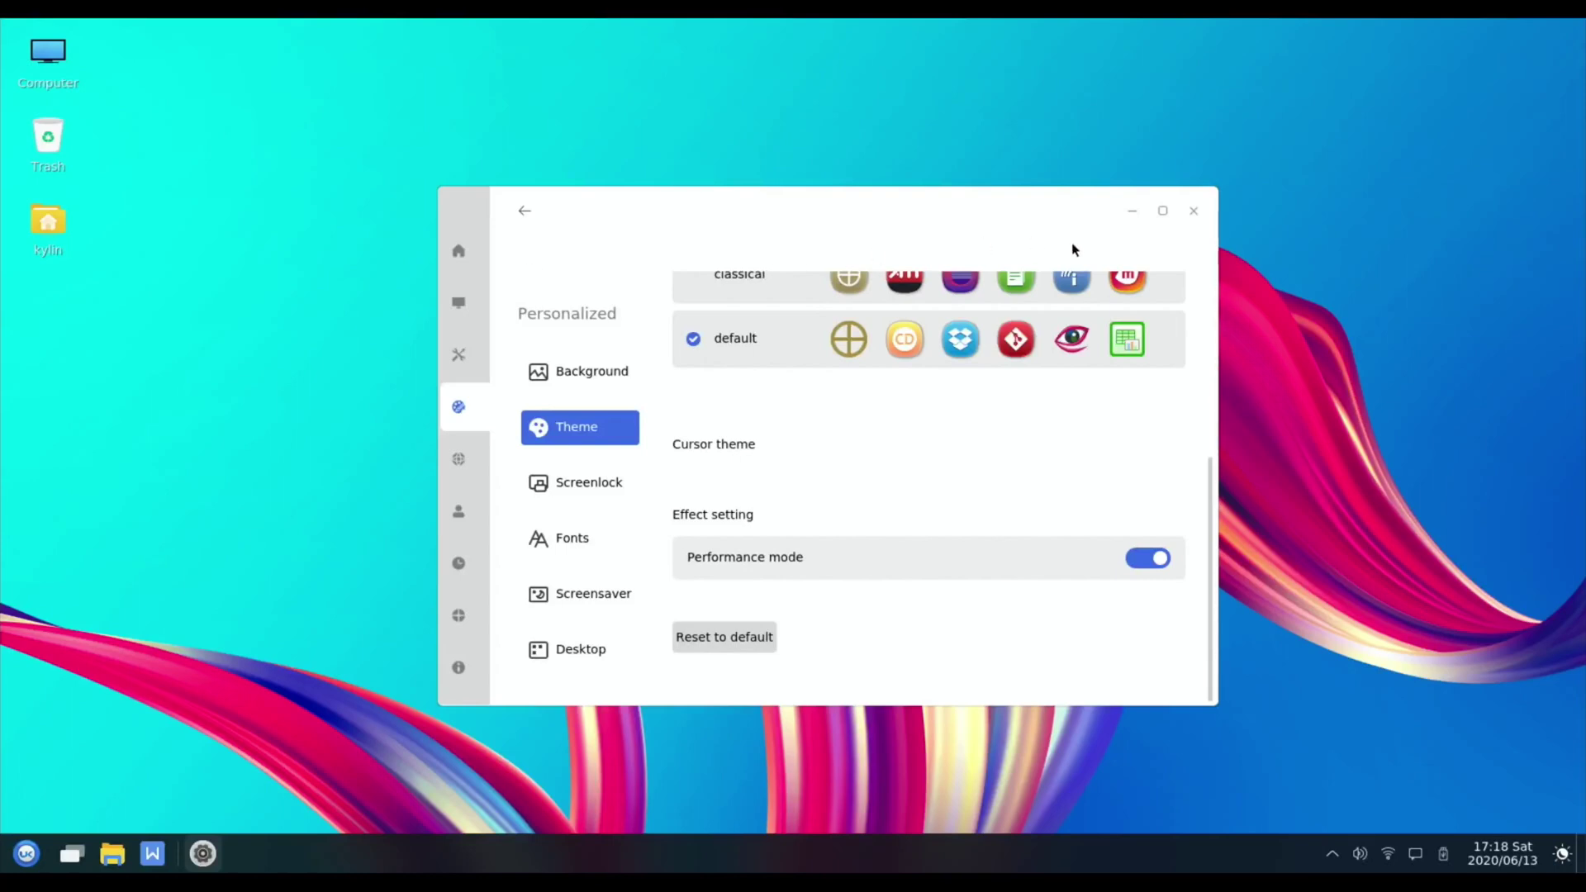